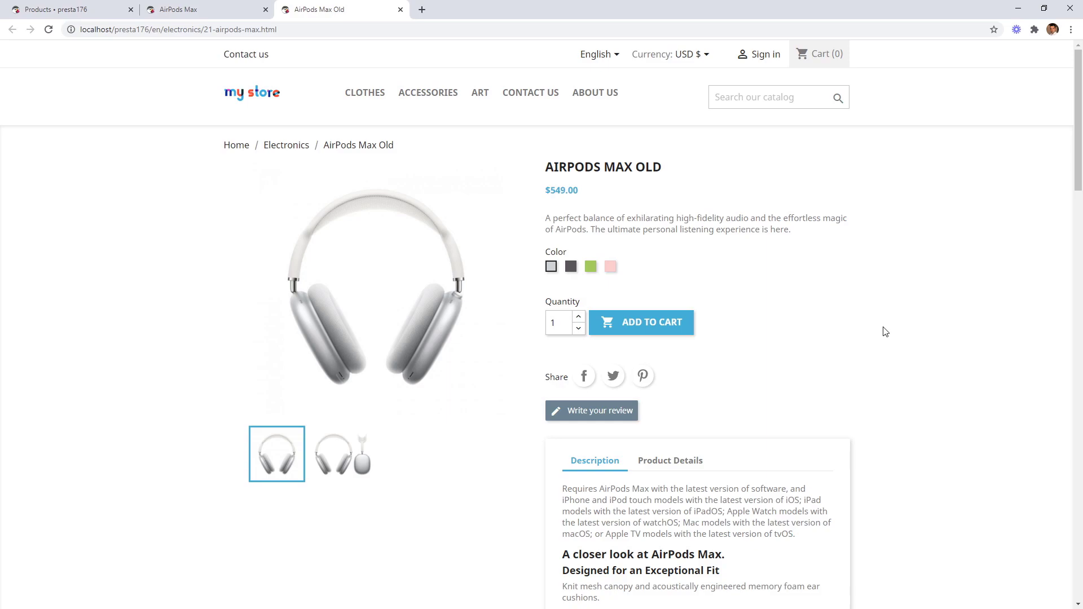
{"action": "middle_click", "coordinate": [883, 327]}
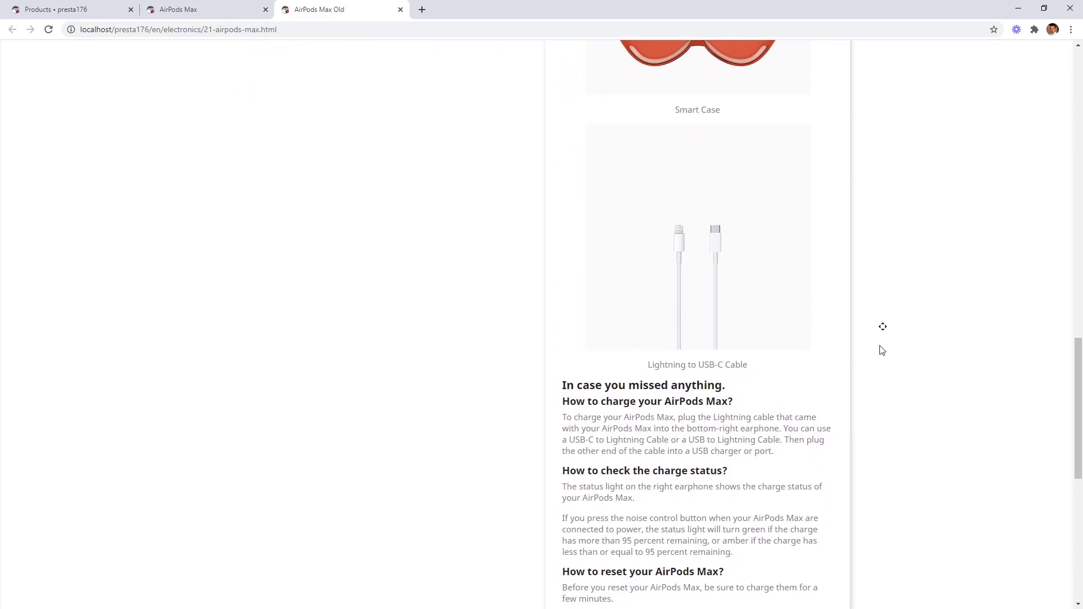
{"action": "left_click", "coordinate": [883, 343]}
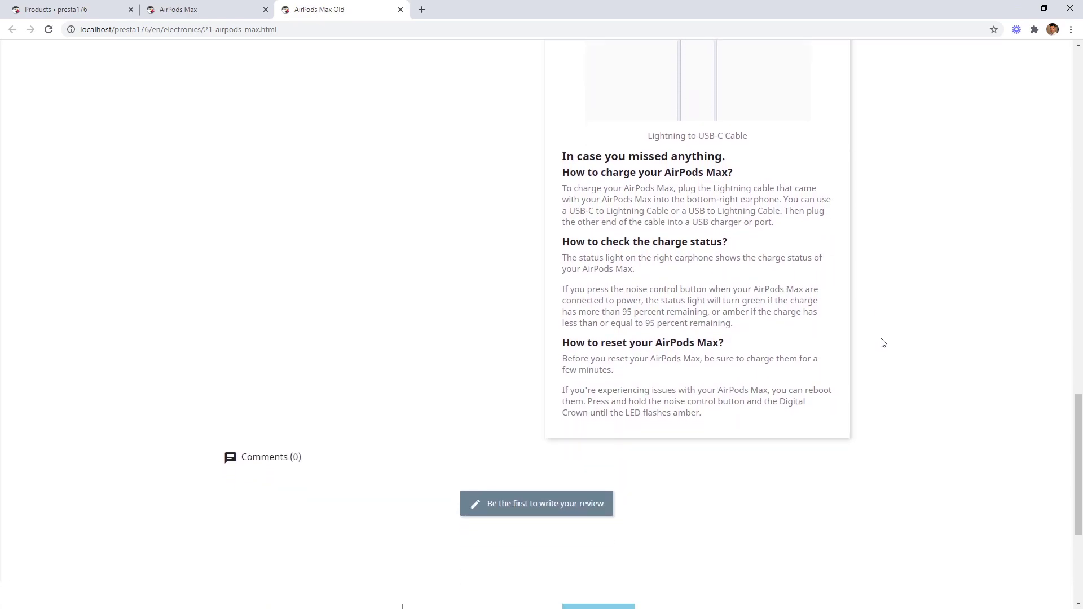
{"action": "left_click", "coordinate": [236, 15]}
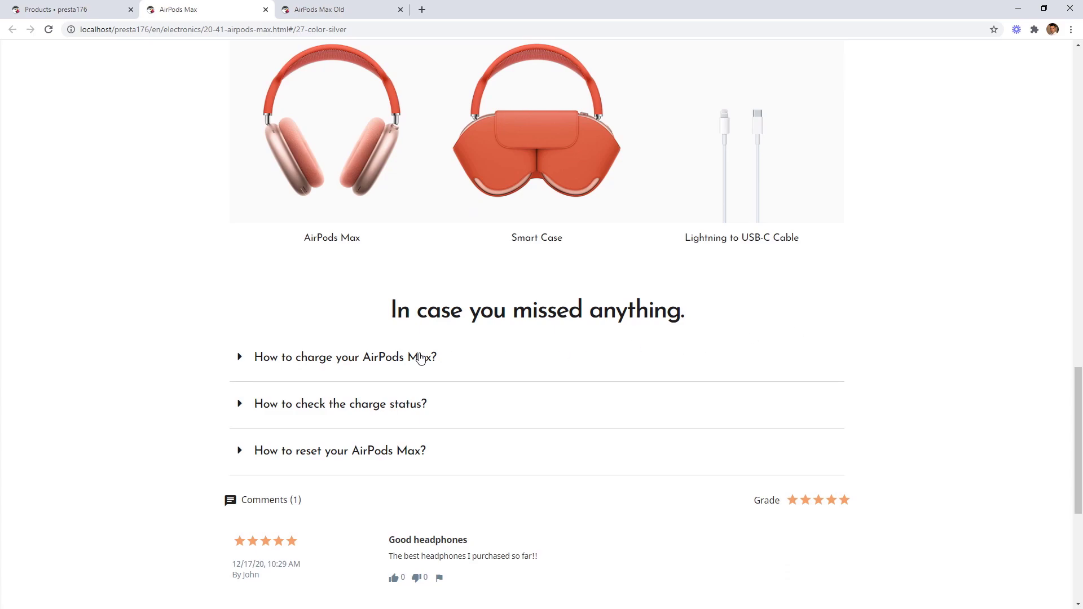
{"action": "left_click", "coordinate": [418, 358]}
{"action": "left_click", "coordinate": [318, 457]}
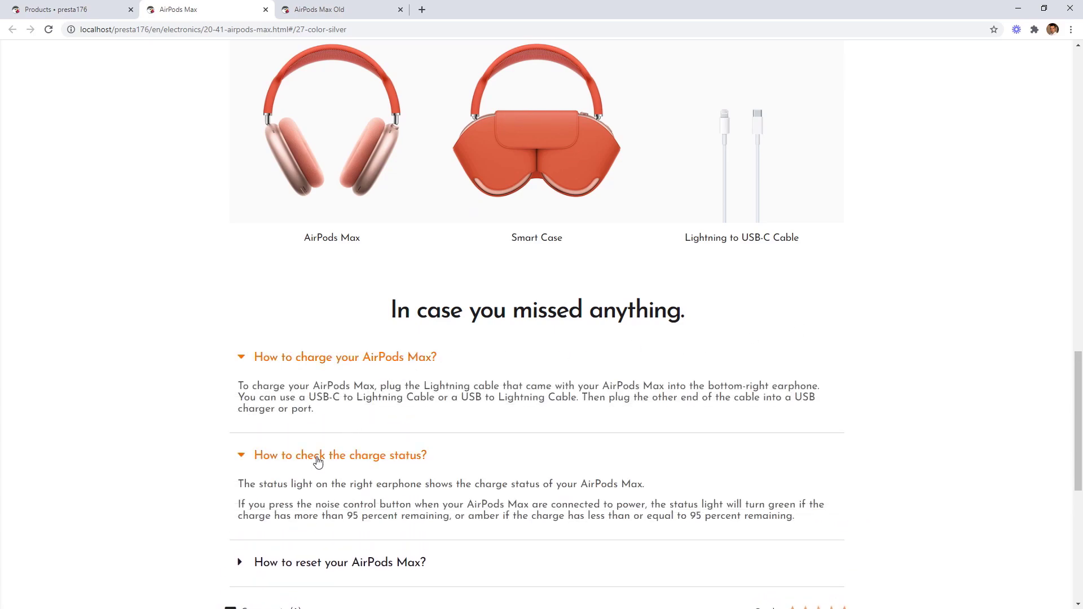
{"action": "left_click", "coordinate": [82, 10]}
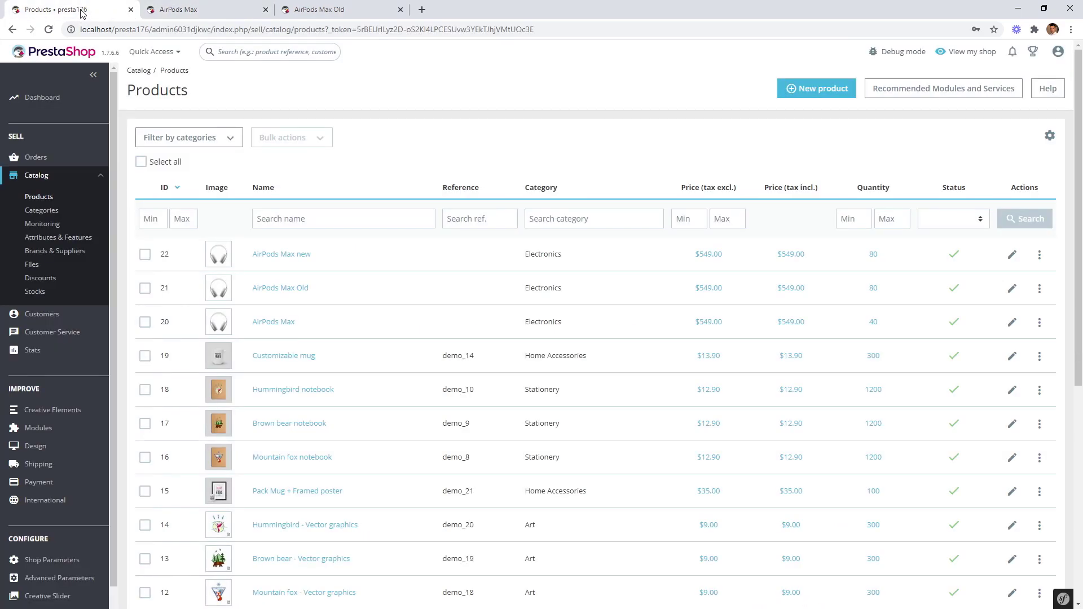
{"action": "left_click", "coordinate": [266, 257]}
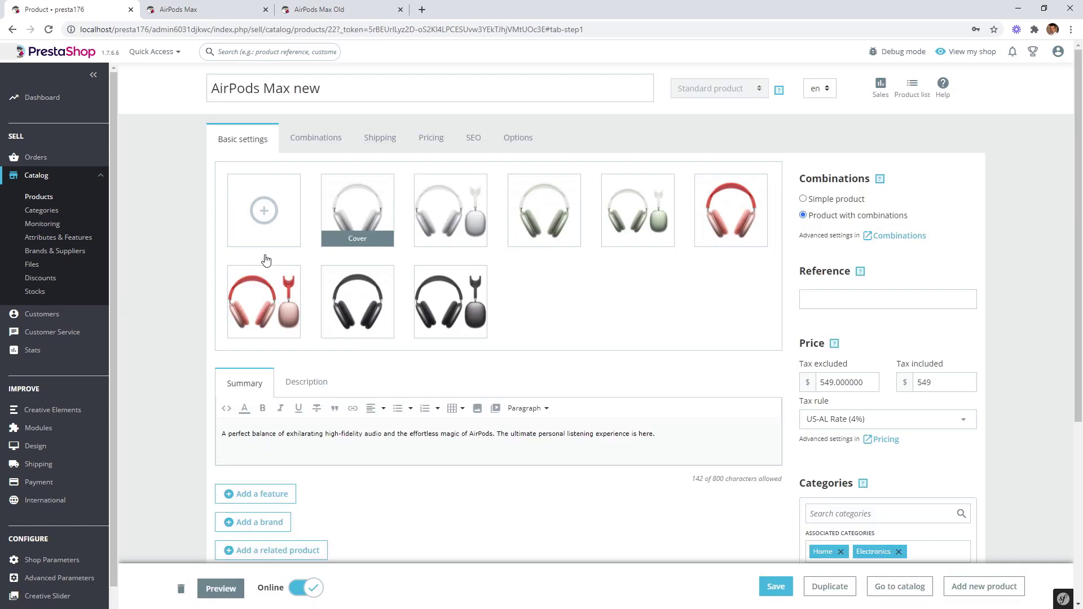
{"action": "left_click", "coordinate": [304, 384]}
{"action": "scroll", "coordinate": [161, 395], "scroll_direction": "down", "scroll_amount": 3}
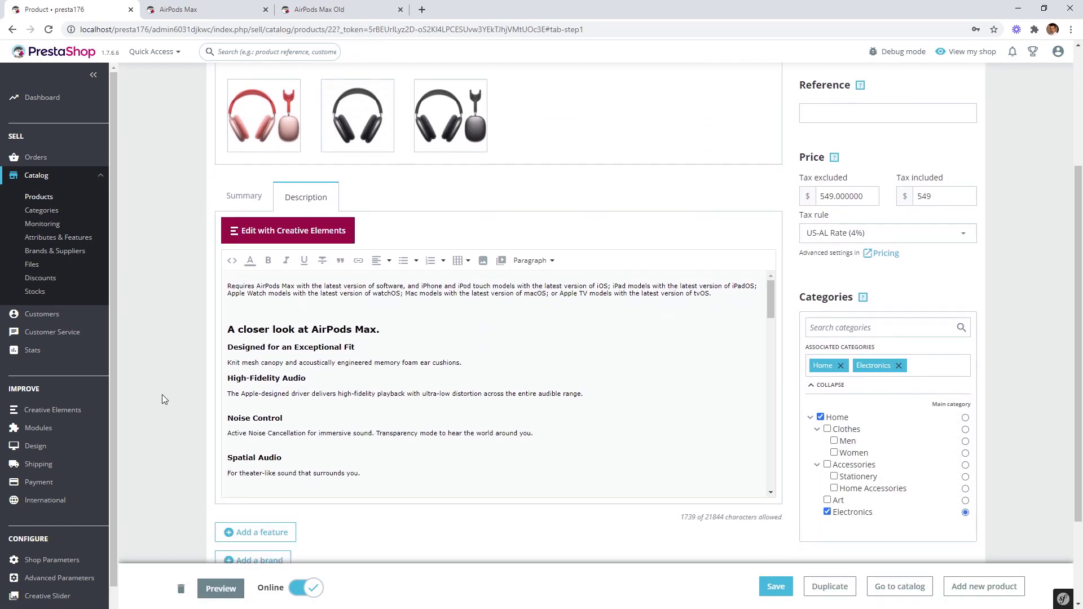
{"action": "scroll", "coordinate": [162, 399], "scroll_direction": "down", "scroll_amount": 2}
{"action": "left_click", "coordinate": [233, 217]}
{"action": "key", "text": "ctrl+a"}
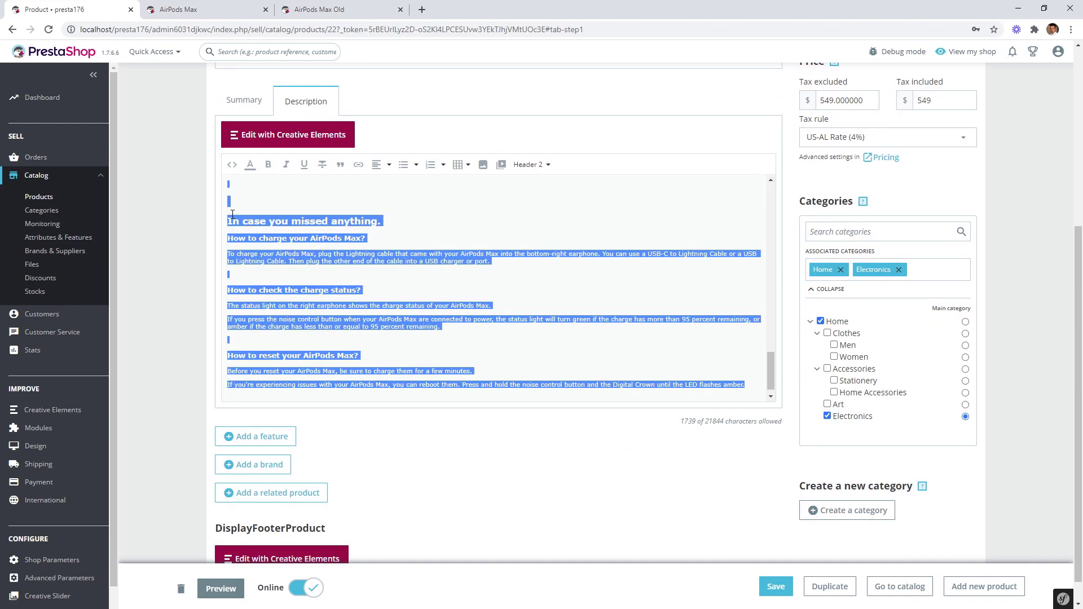
{"action": "type", "text": "Requires AirPods Max with the latest version of software, and iPhone and iPod touch models with the latest version of iOS; iPad models with the latest version of iPadOS; Apple Watch models with the latest version of watchOS; Mac models with the latest version of macOS; or Apple TV models with the latest version of tvOS."}
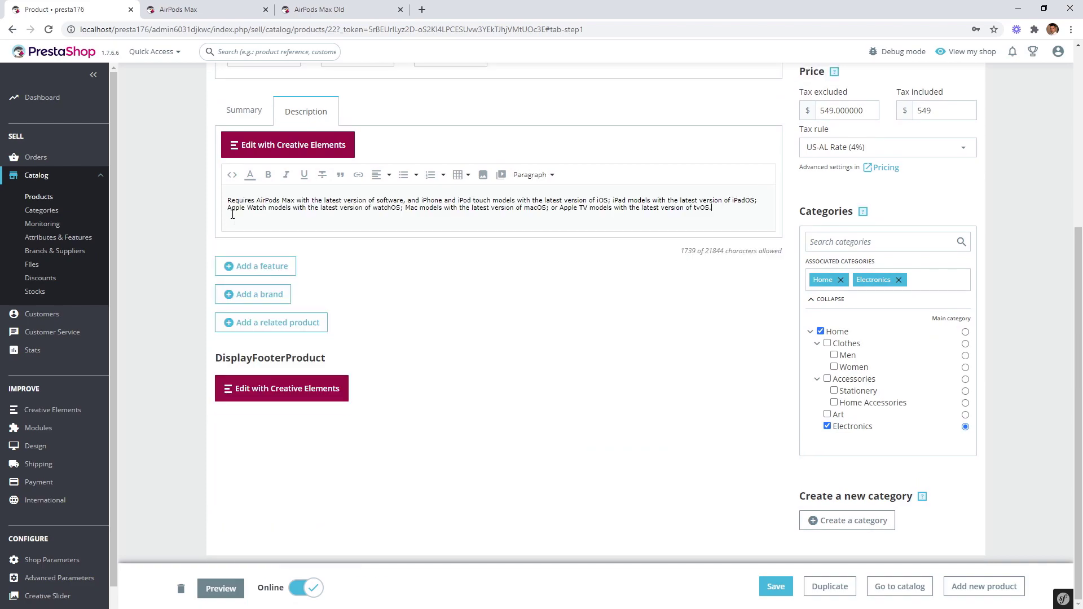
{"action": "left_click", "coordinate": [785, 592]}
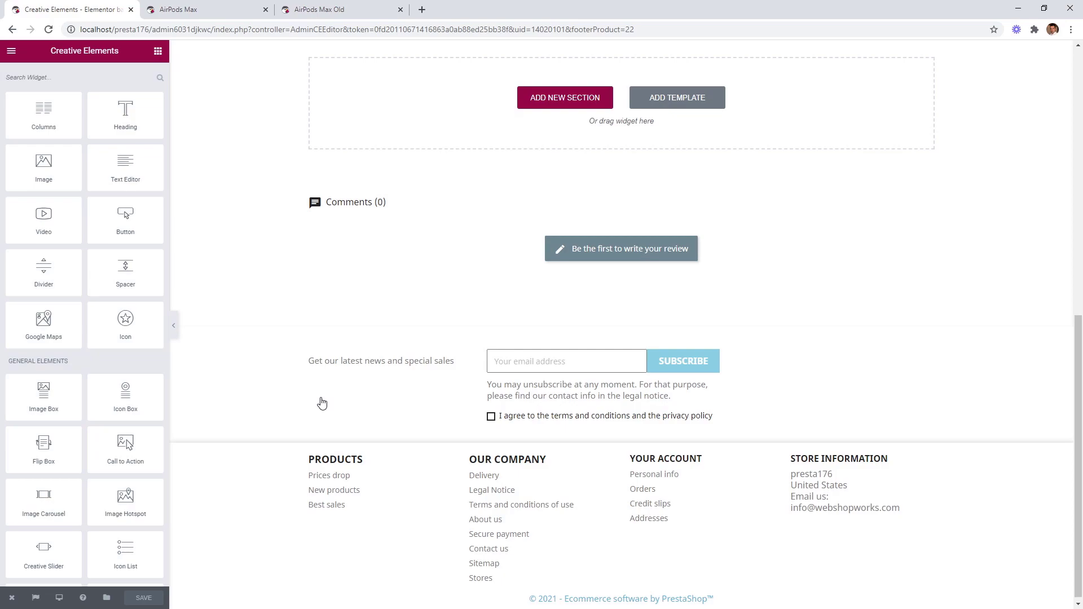
{"action": "scroll", "coordinate": [243, 171], "scroll_direction": "up", "scroll_amount": 3}
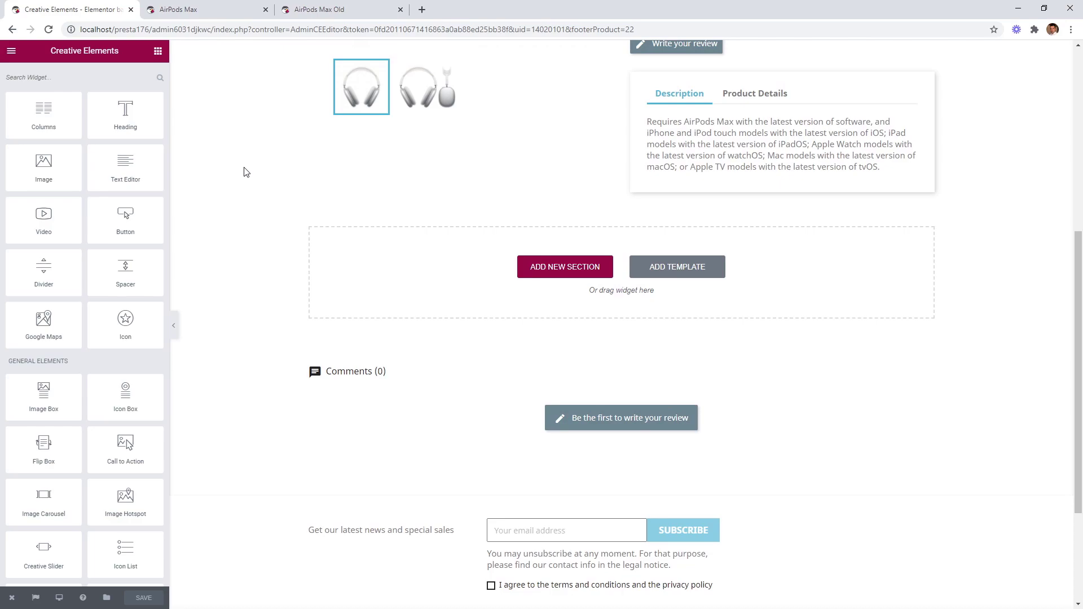
{"action": "left_click_drag", "start_coordinate": [125, 113], "coordinate": [604, 260]}
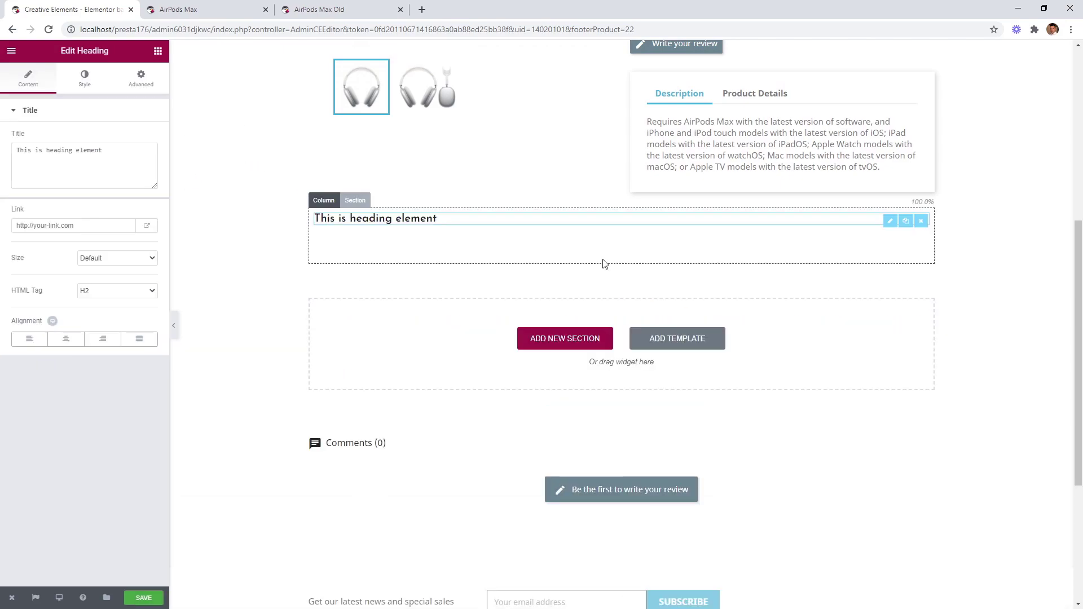
{"action": "triple_click", "coordinate": [135, 160]}
{"action": "type", "text": "A closer look at AirPods Max."}
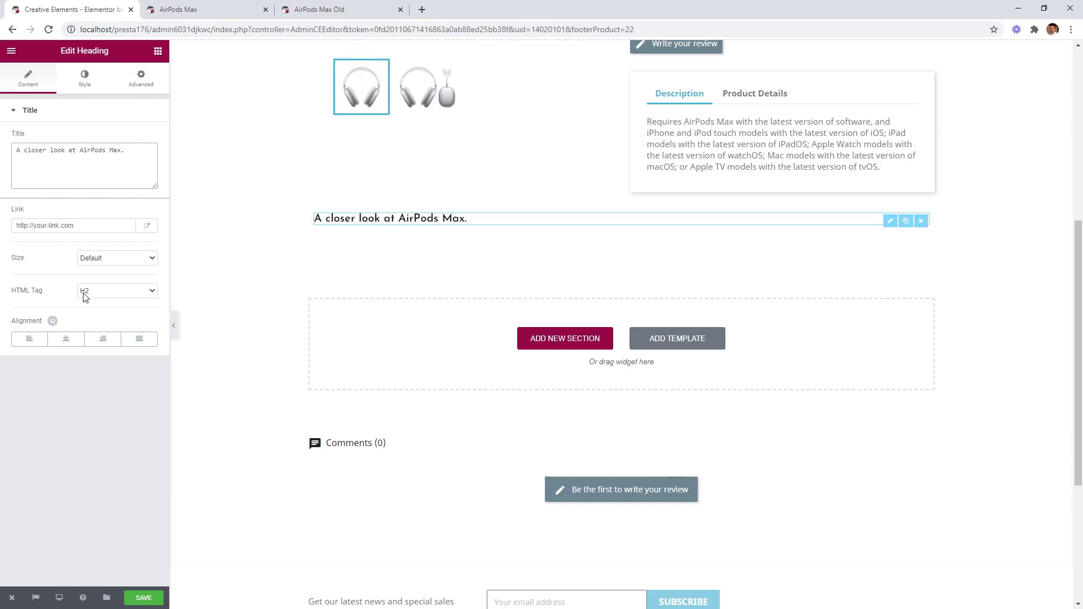
{"action": "left_click", "coordinate": [66, 338]}
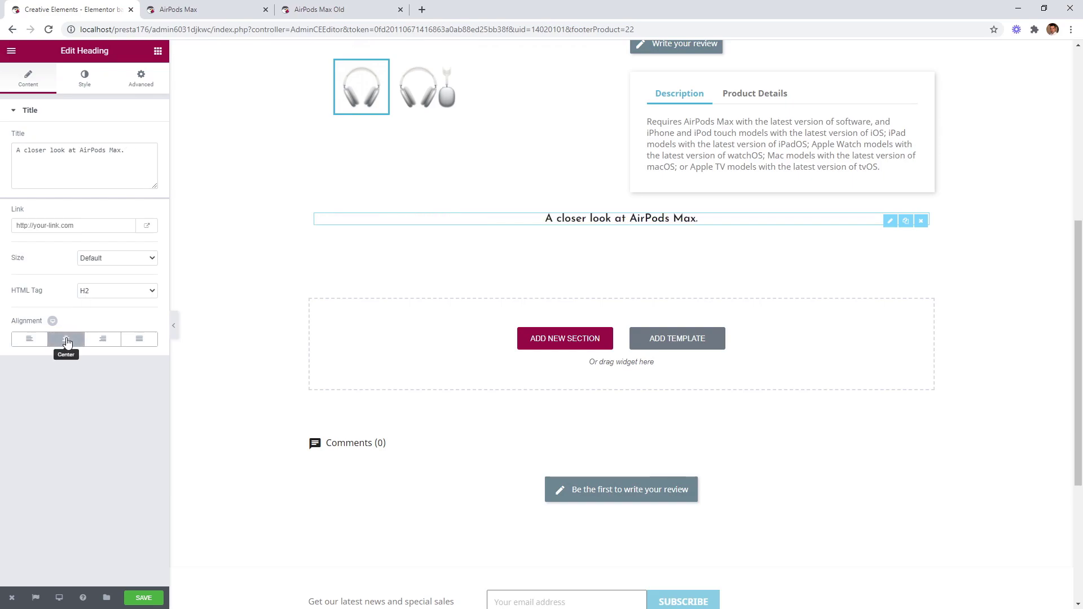
{"action": "left_click", "coordinate": [90, 93]}
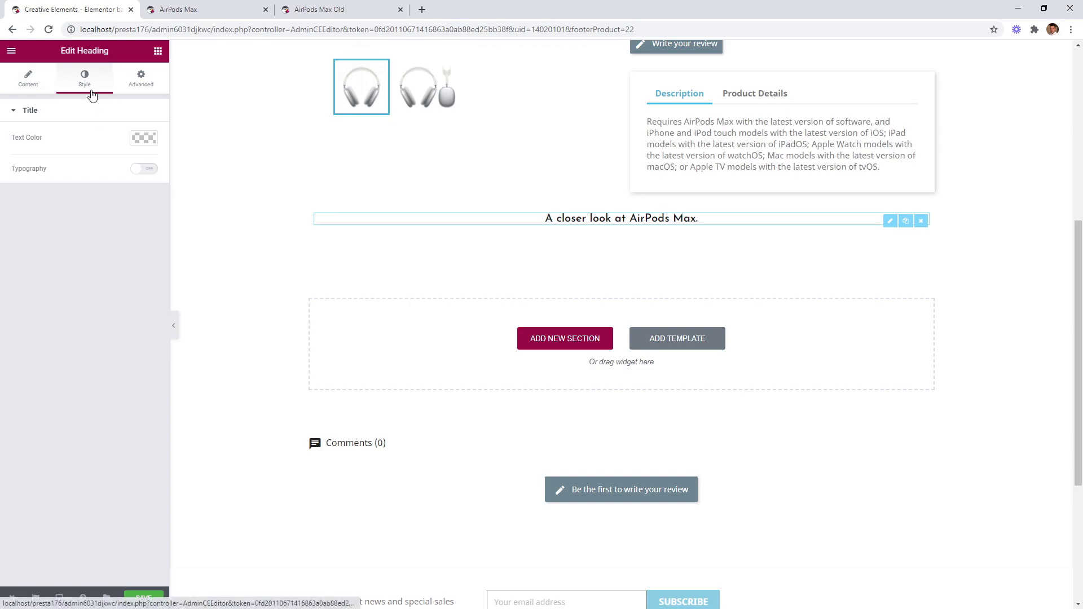
{"action": "left_click", "coordinate": [137, 169]}
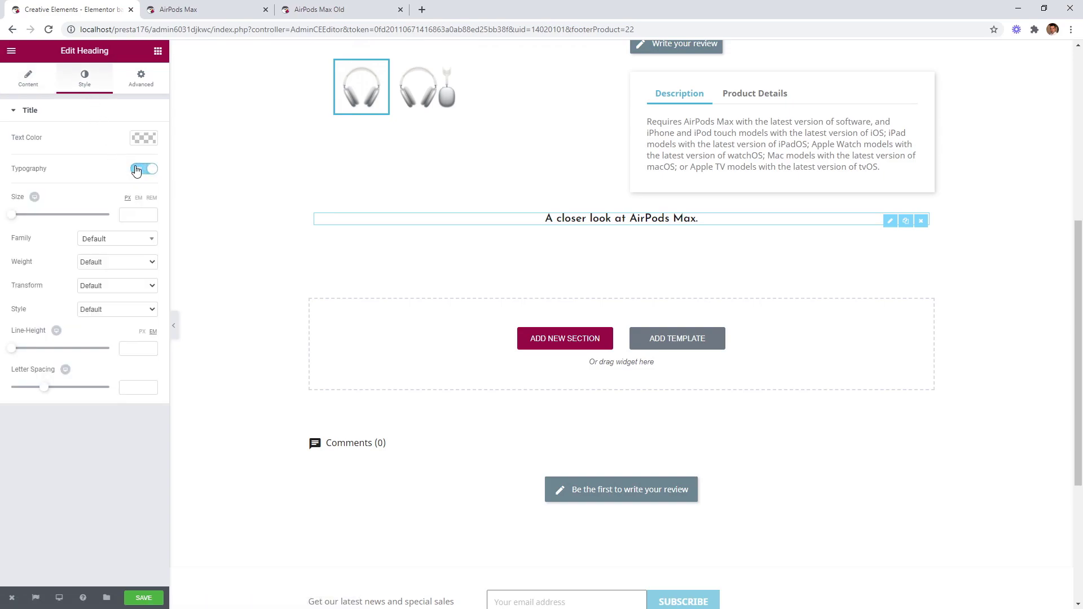
{"action": "left_click_drag", "start_coordinate": [12, 215], "coordinate": [36, 220]}
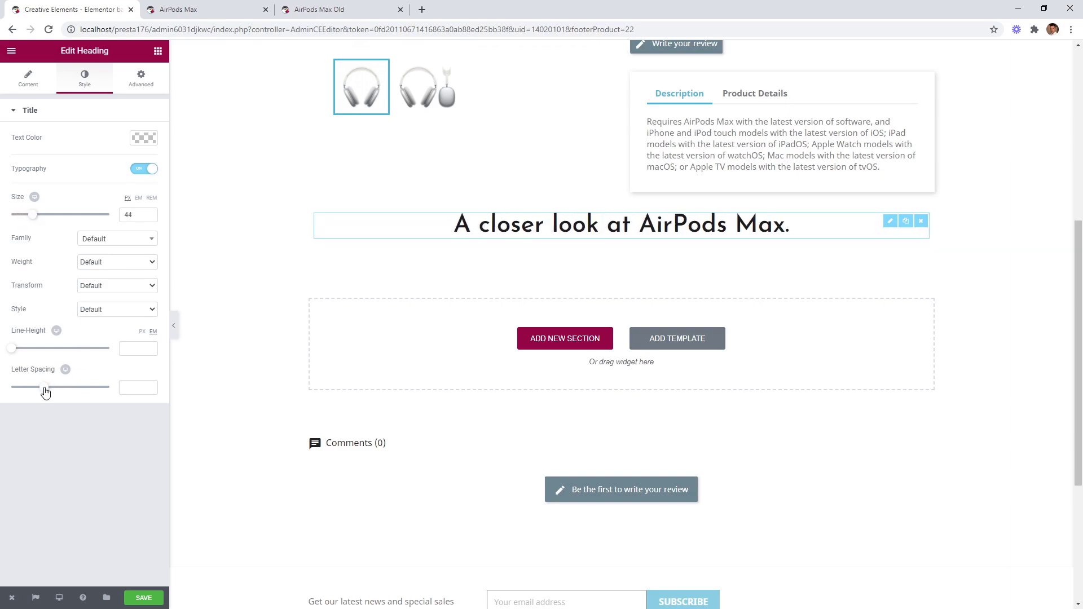
{"action": "left_click_drag", "start_coordinate": [45, 392], "coordinate": [31, 392]}
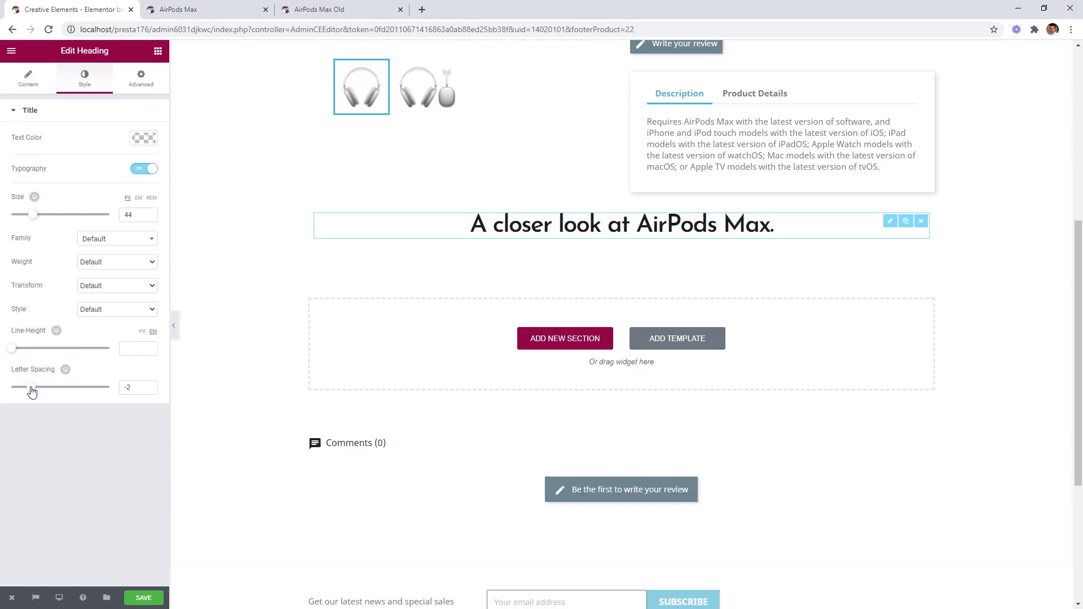
{"action": "left_click", "coordinate": [144, 90]}
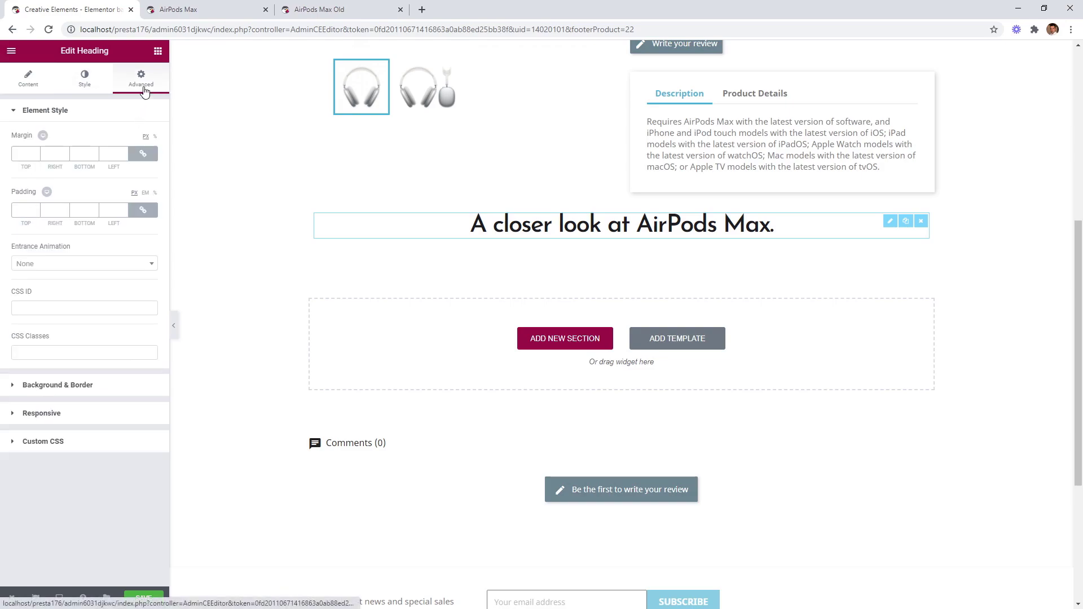
{"action": "left_click", "coordinate": [143, 154]}
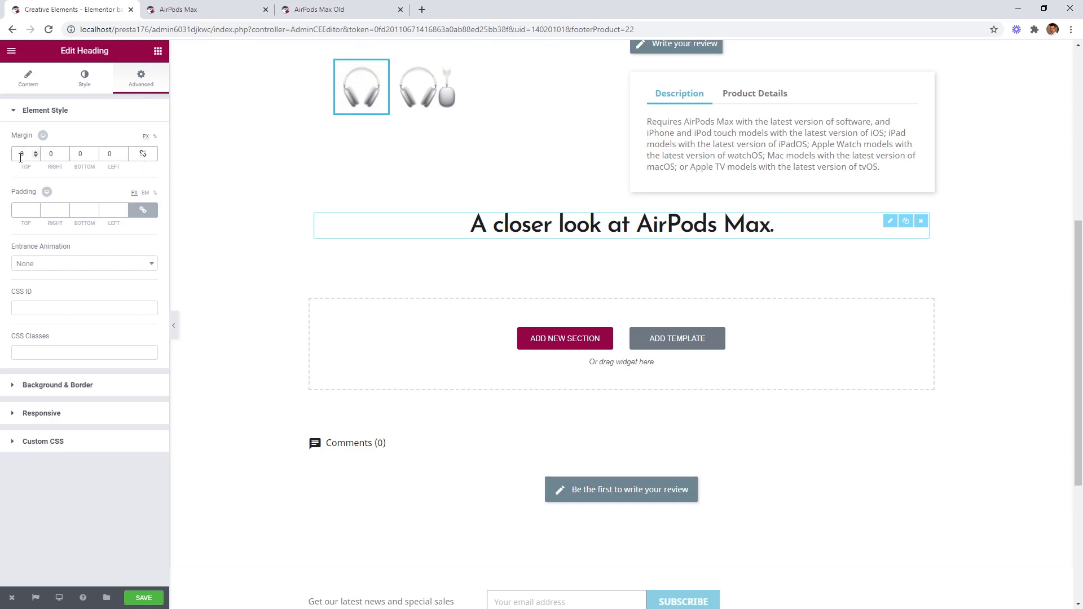
{"action": "type", "text": "60"}
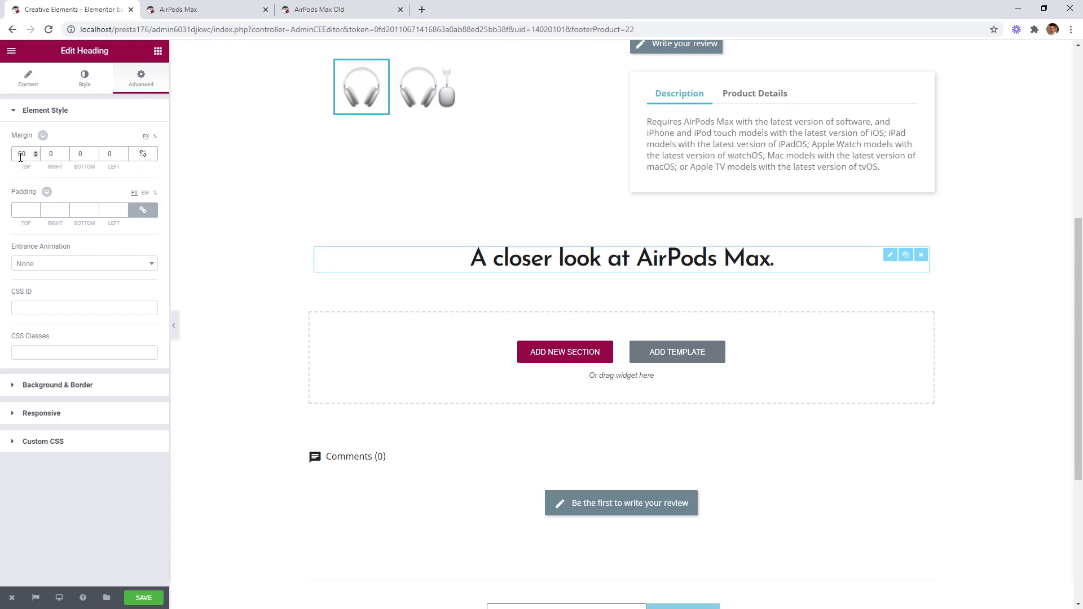
{"action": "left_click", "coordinate": [78, 154]}
{"action": "type", "text": "2"}
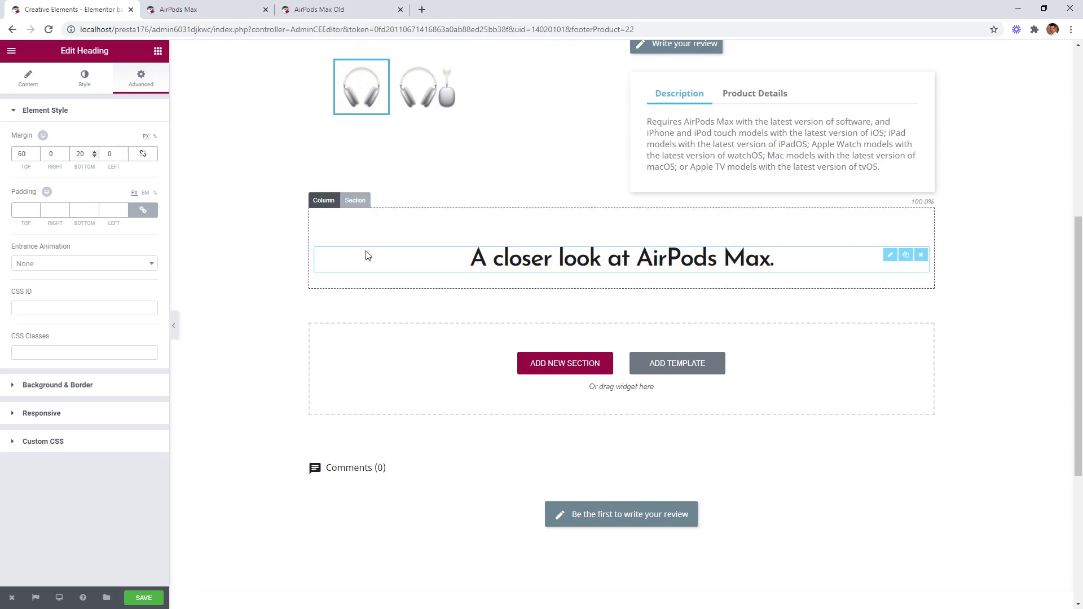
{"action": "left_click", "coordinate": [160, 52]}
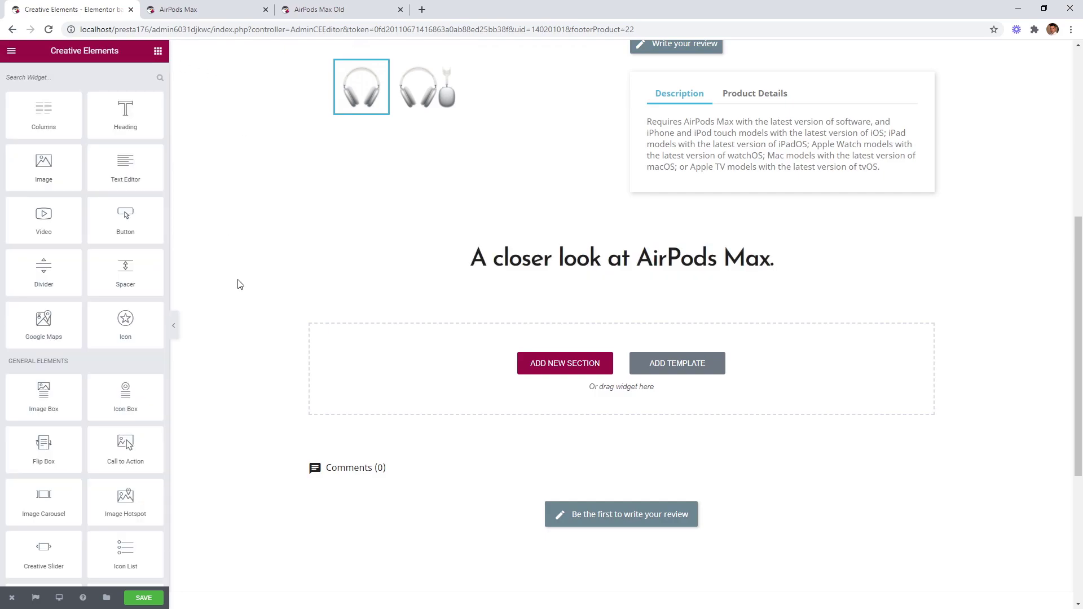
{"action": "left_click", "coordinate": [548, 364]}
{"action": "left_click", "coordinate": [692, 393]}
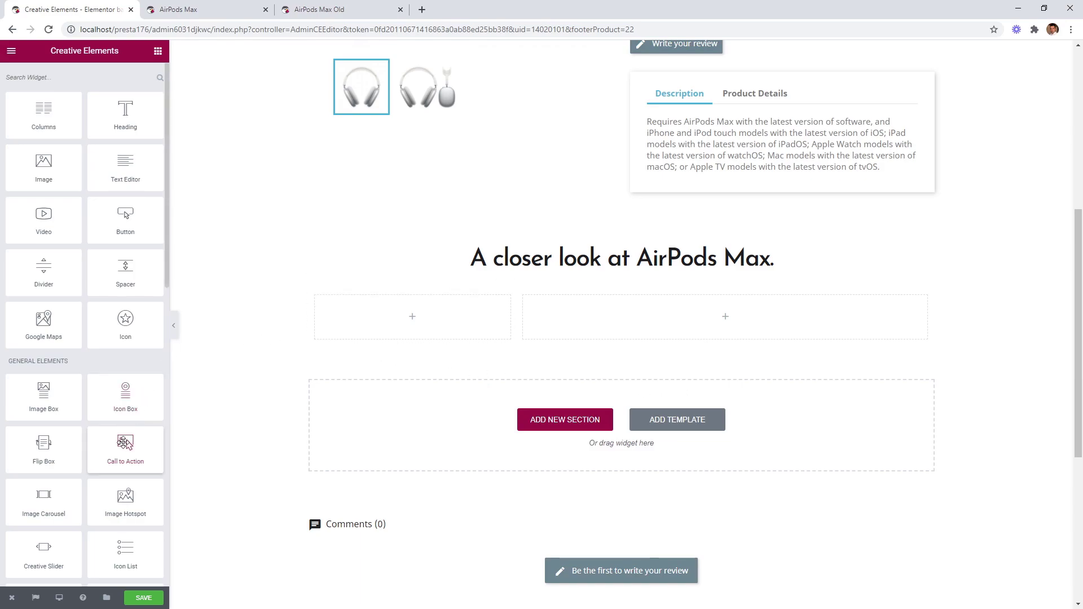
{"action": "left_click_drag", "start_coordinate": [125, 445], "coordinate": [443, 313]}
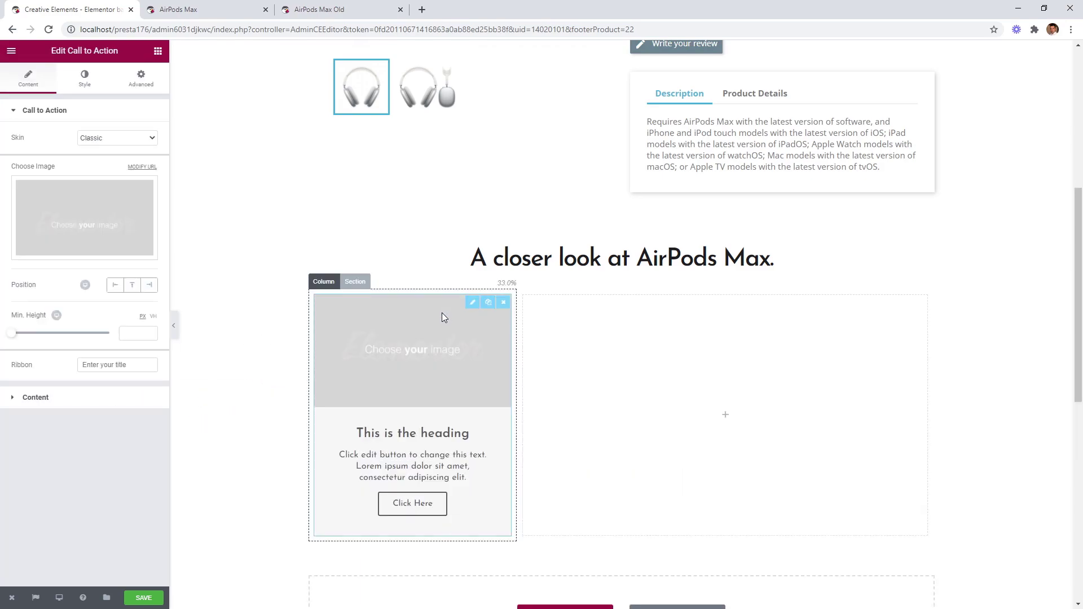
{"action": "left_click", "coordinate": [130, 144]}
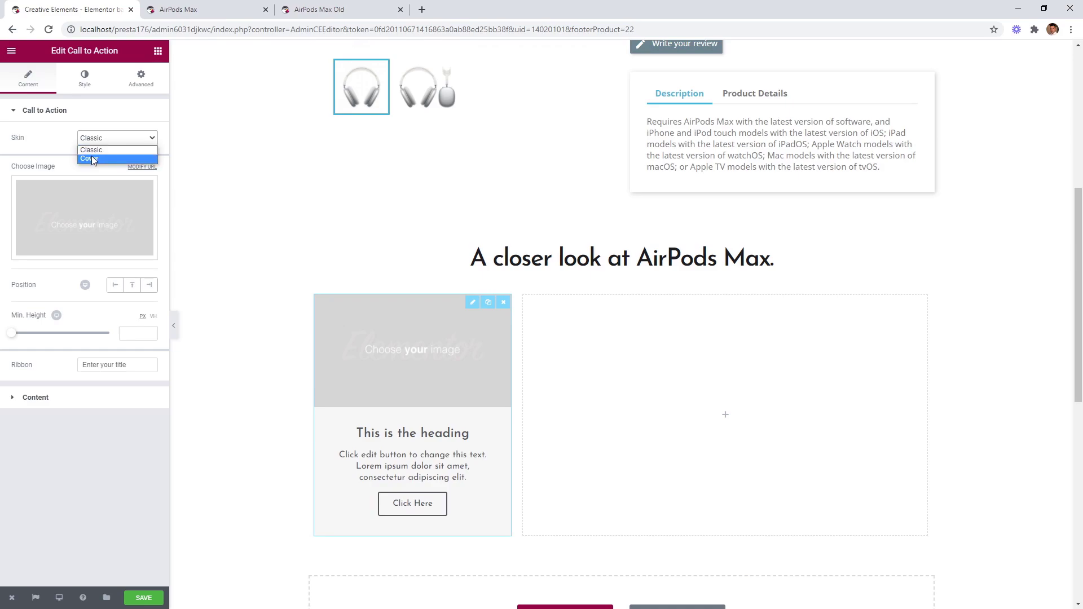
{"action": "left_click", "coordinate": [91, 159]}
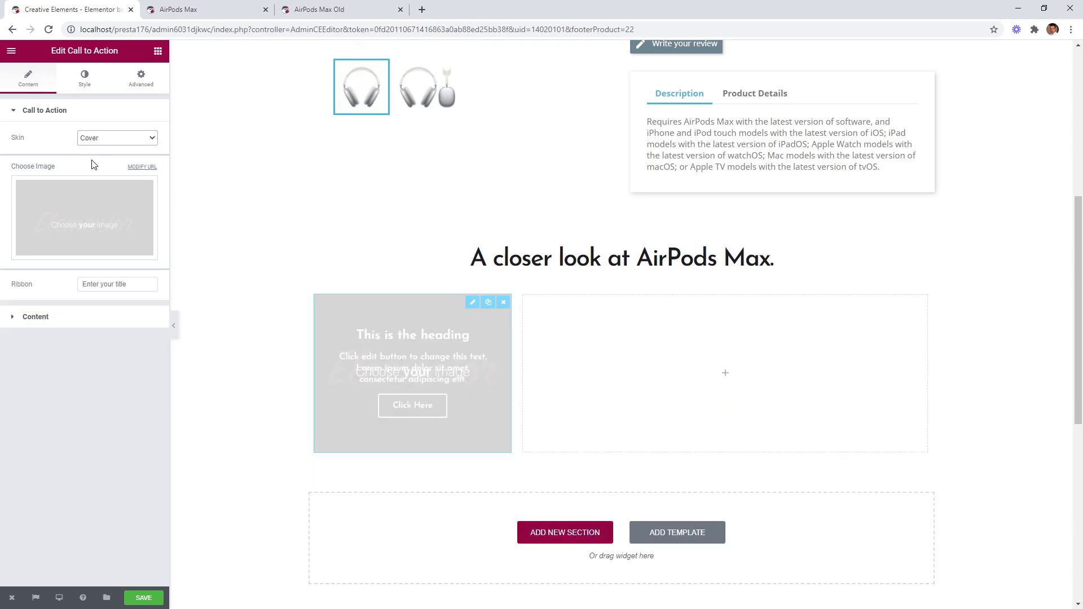
{"action": "left_click", "coordinate": [86, 202]}
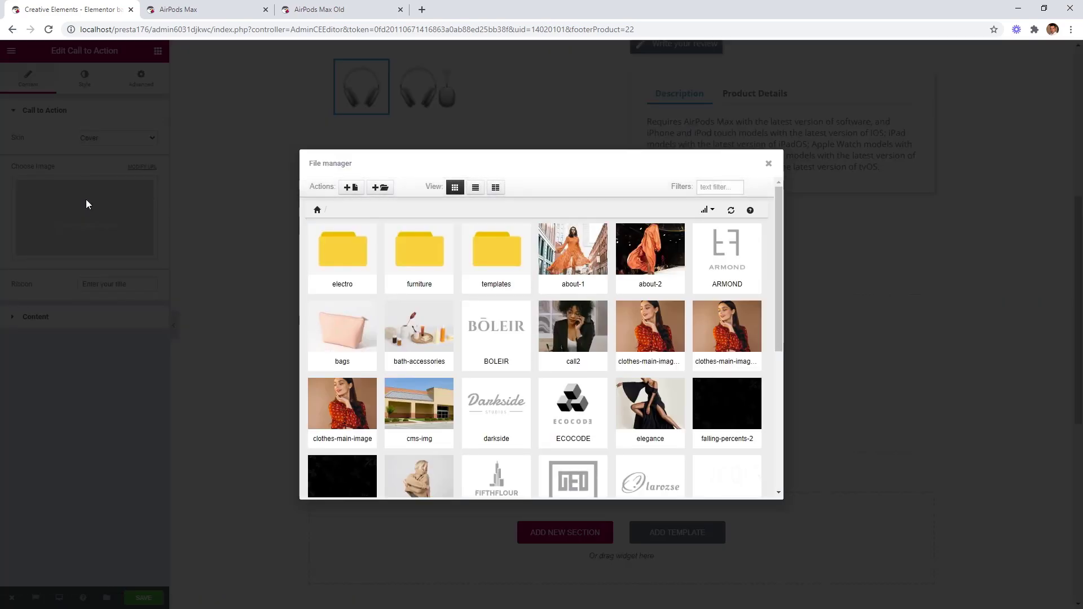
{"action": "left_click", "coordinate": [338, 253]}
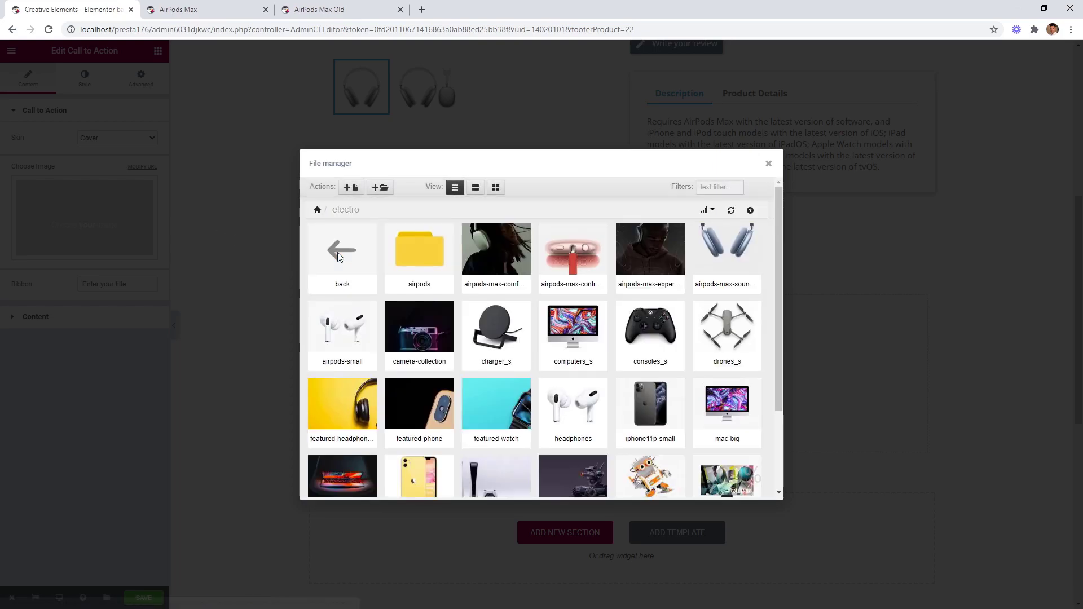
{"action": "left_click", "coordinate": [481, 250]}
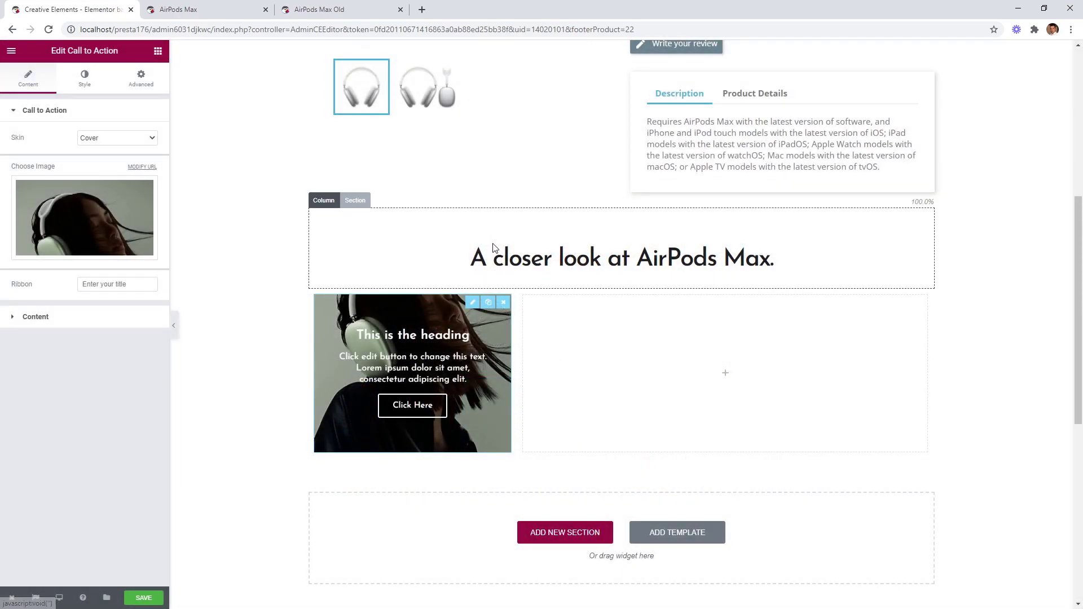
{"action": "left_click", "coordinate": [61, 317]}
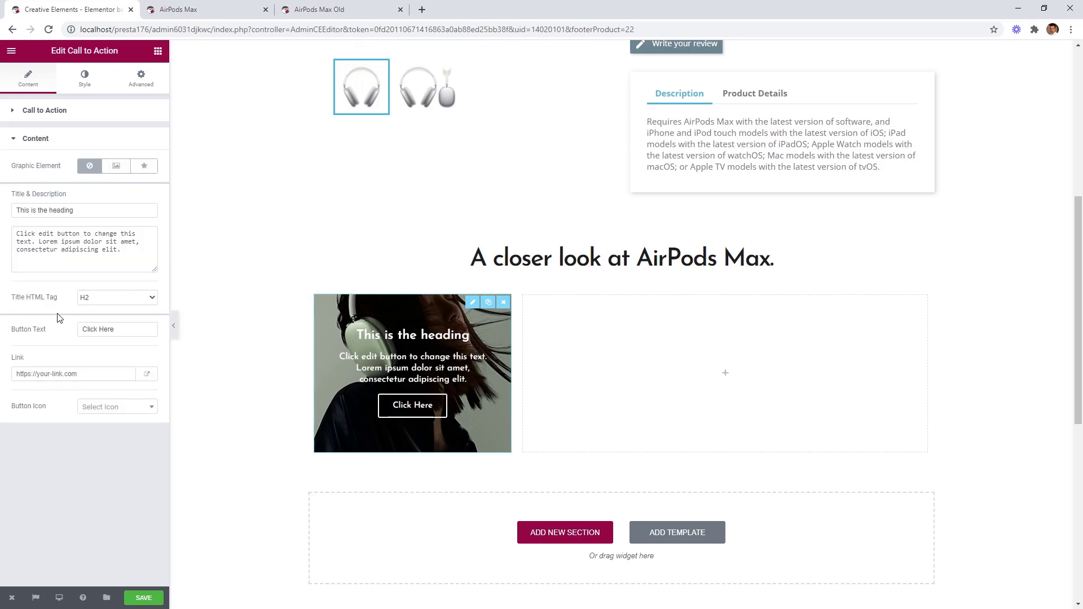
{"action": "left_click", "coordinate": [101, 298]}
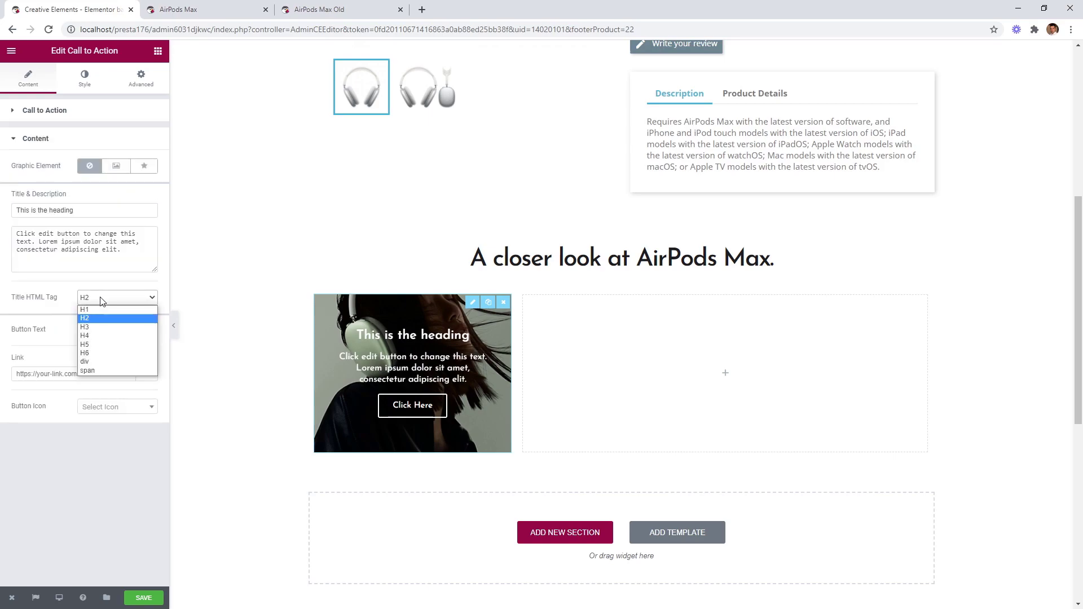
{"action": "left_click", "coordinate": [94, 328]}
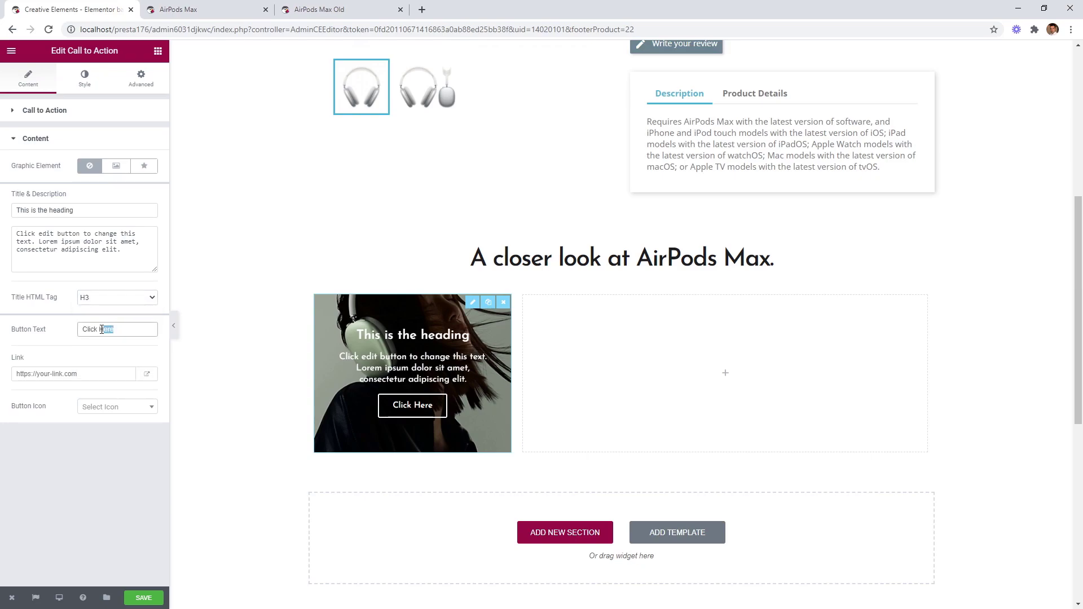
{"action": "triple_click", "coordinate": [79, 331]}
{"action": "key", "text": "BackSpace"}
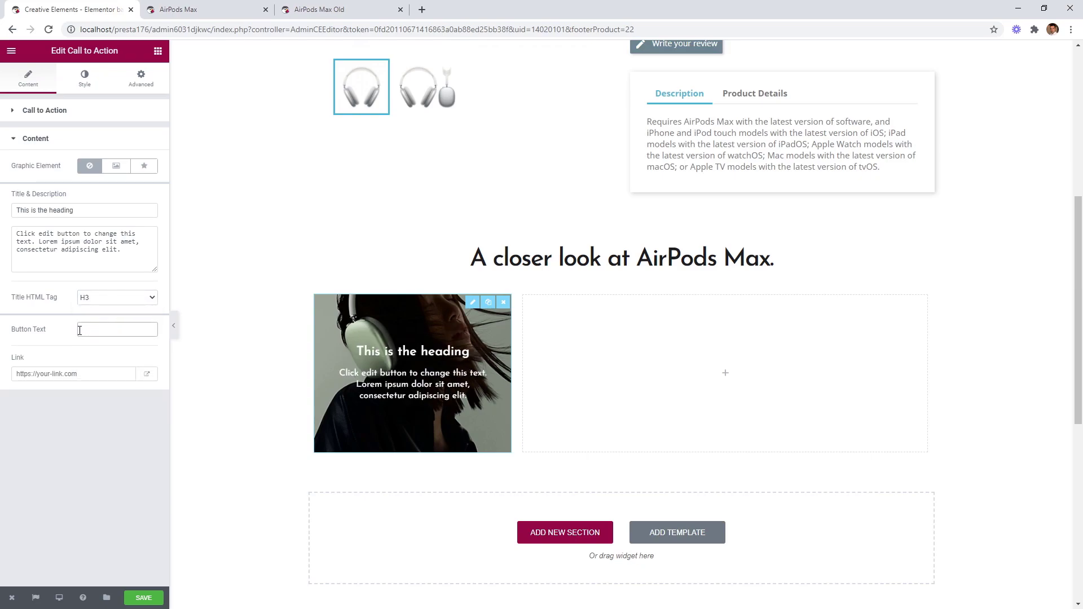
{"action": "left_click", "coordinate": [78, 212]}
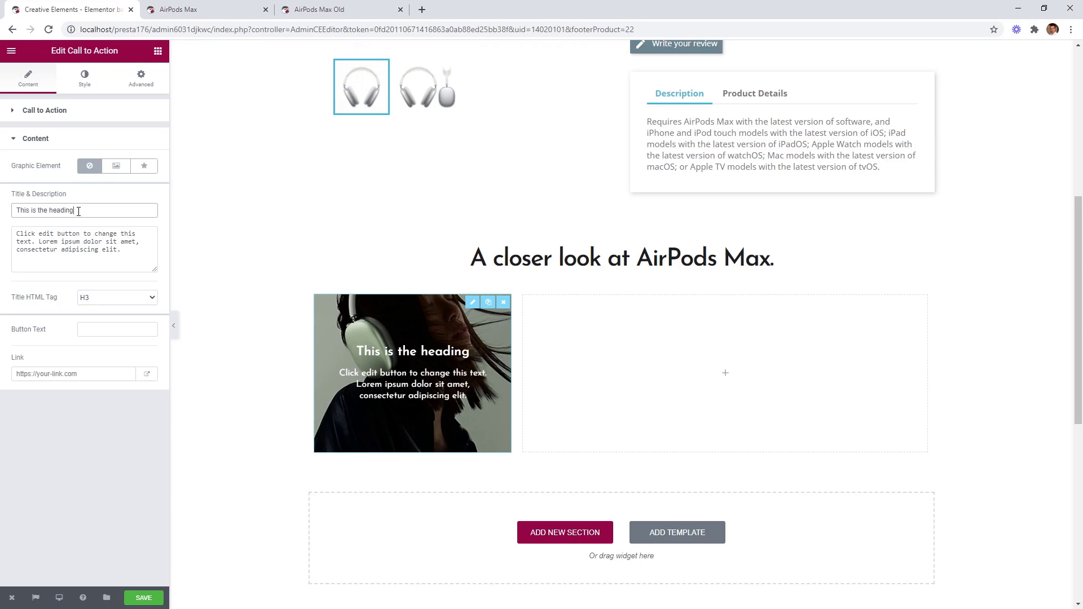
{"action": "triple_click", "coordinate": [79, 210]}
{"action": "type", "text": "Designed for an Exceptional Fit"}
{"action": "left_click", "coordinate": [125, 250]}
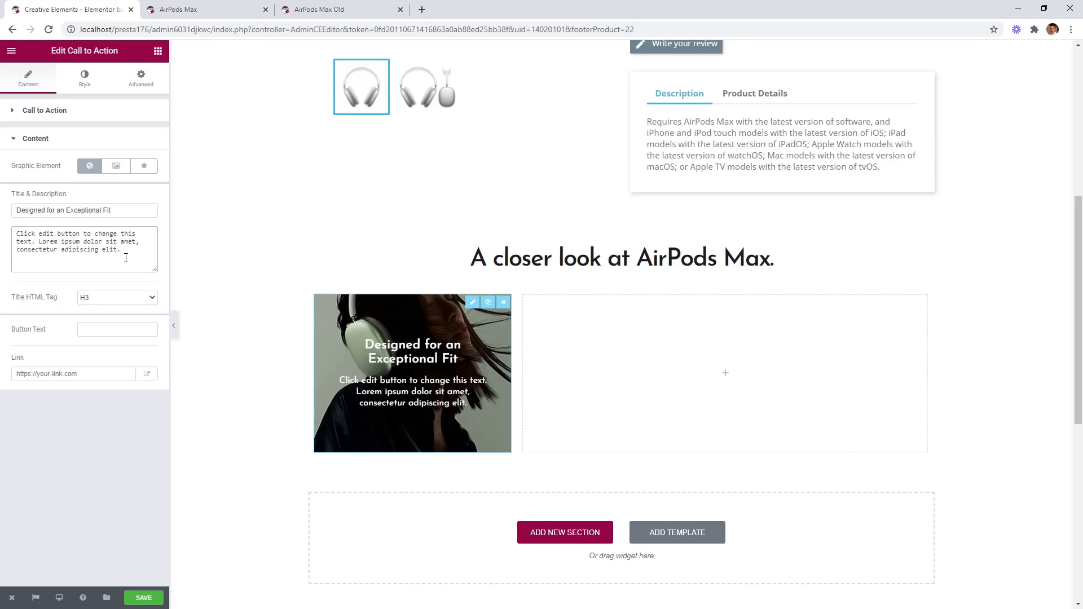
{"action": "key", "text": "ctrl+a"}
{"action": "type", "text": "Knit mesh canopy and acoustically engineered memory foam ear cushions."}
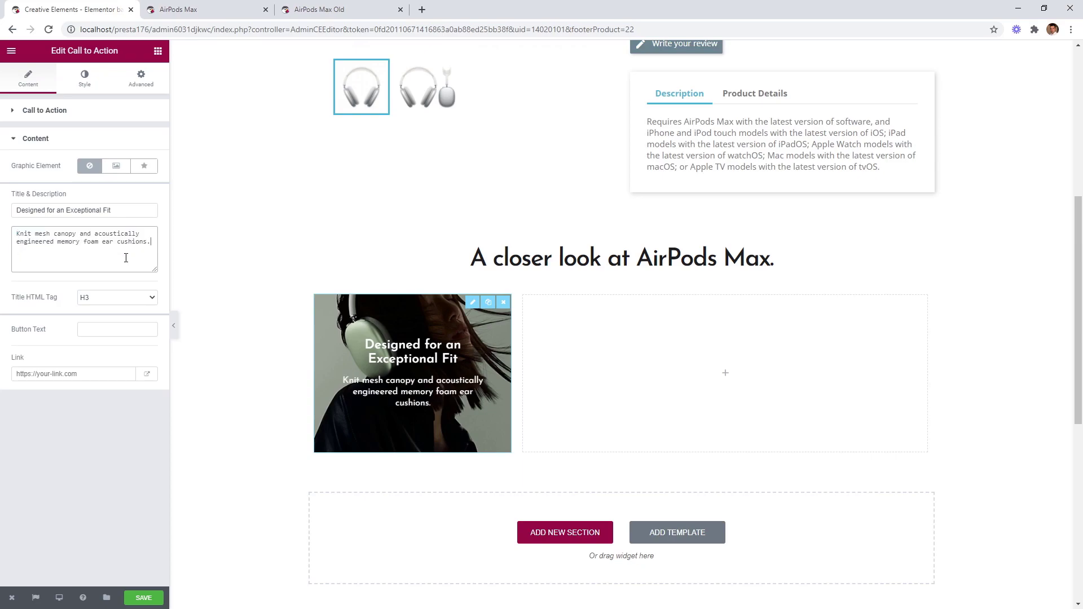
{"action": "left_click", "coordinate": [84, 86]}
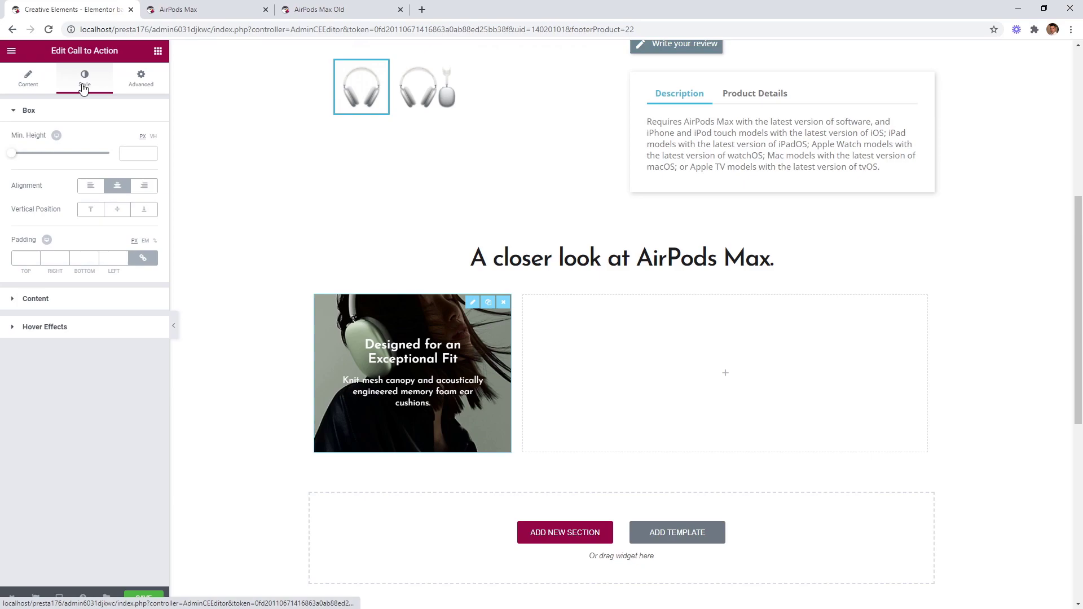
{"action": "left_click", "coordinate": [90, 190]}
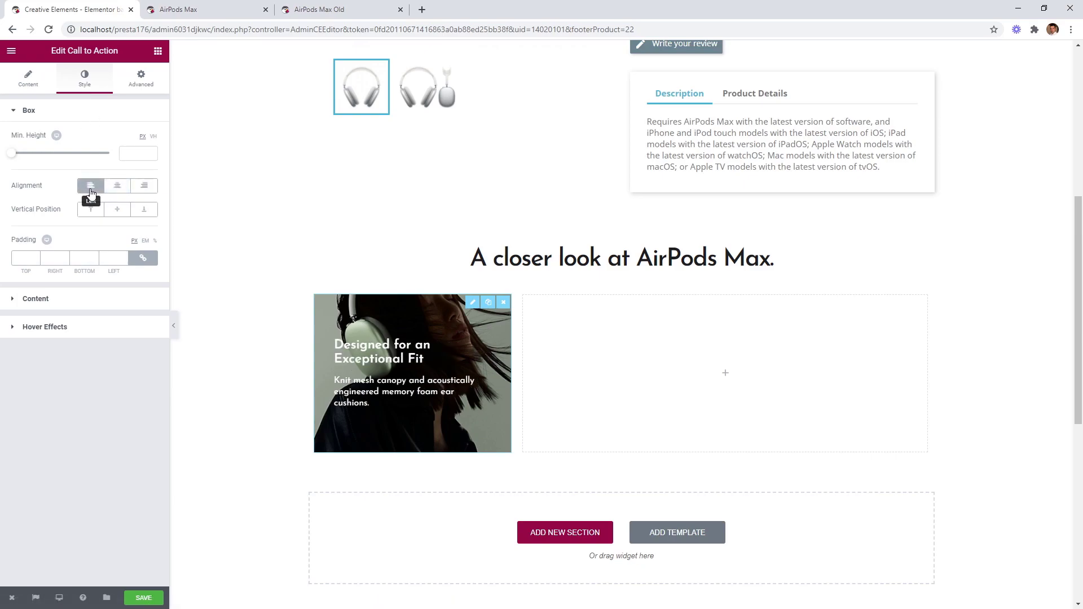
{"action": "left_click", "coordinate": [144, 209]}
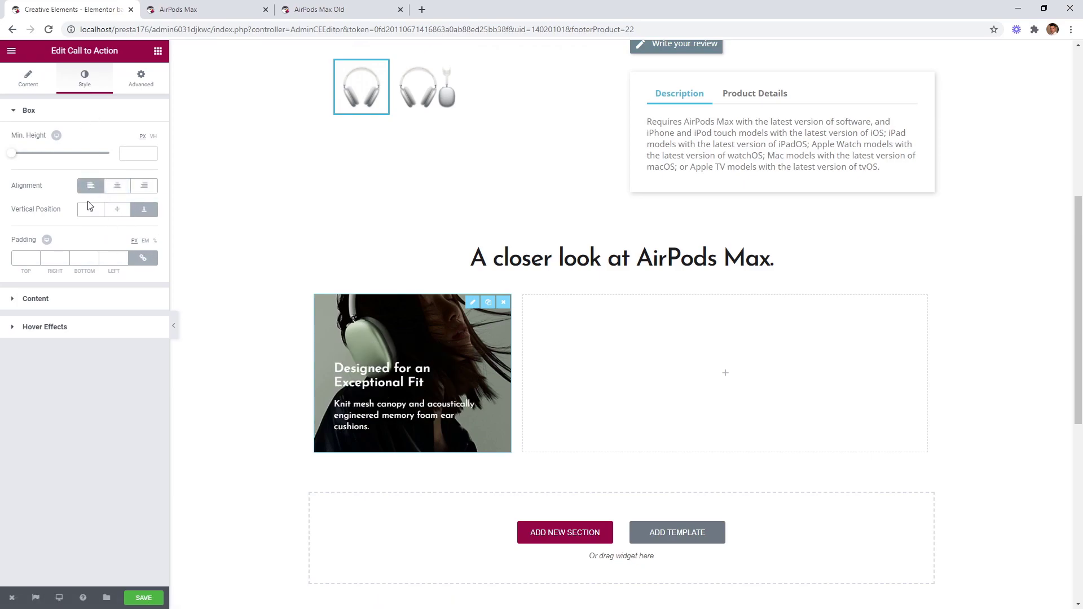
{"action": "left_click", "coordinate": [130, 151]}
{"action": "type", "text": "440"}
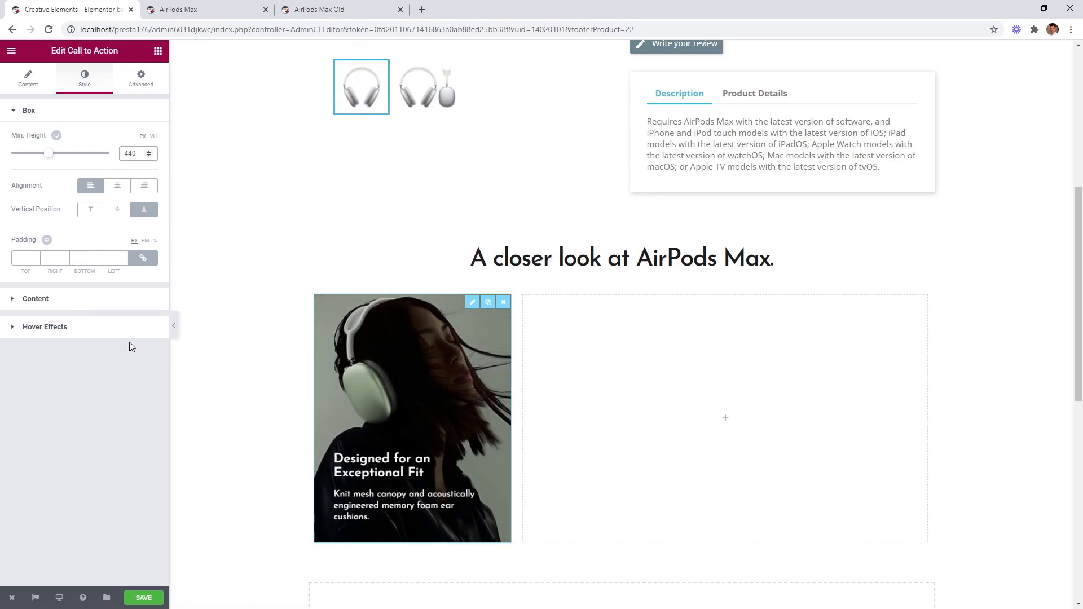
{"action": "left_click", "coordinate": [99, 333]}
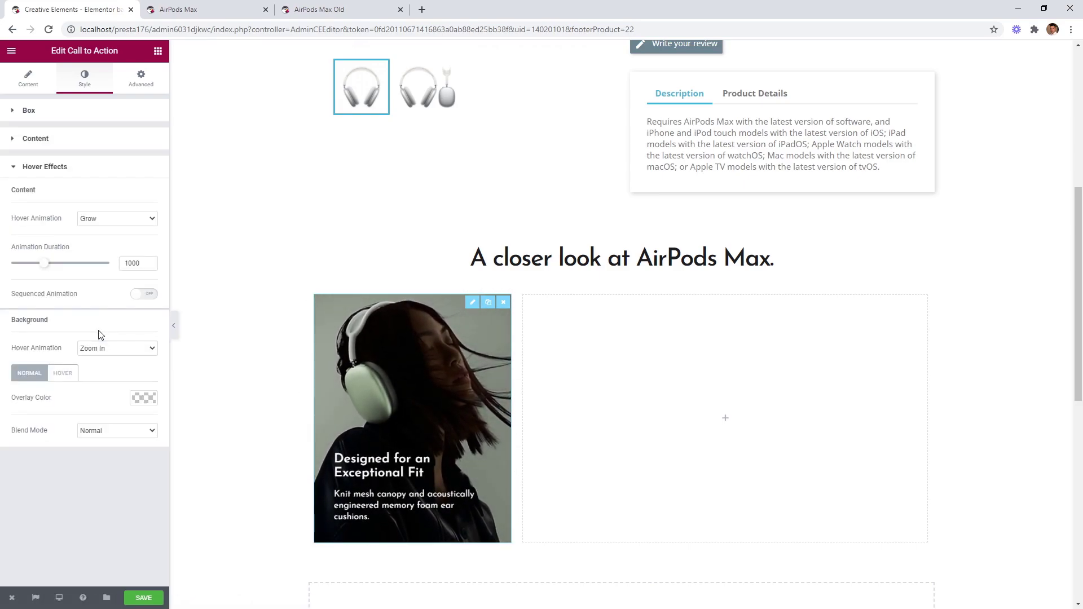
{"action": "left_click", "coordinate": [112, 220]}
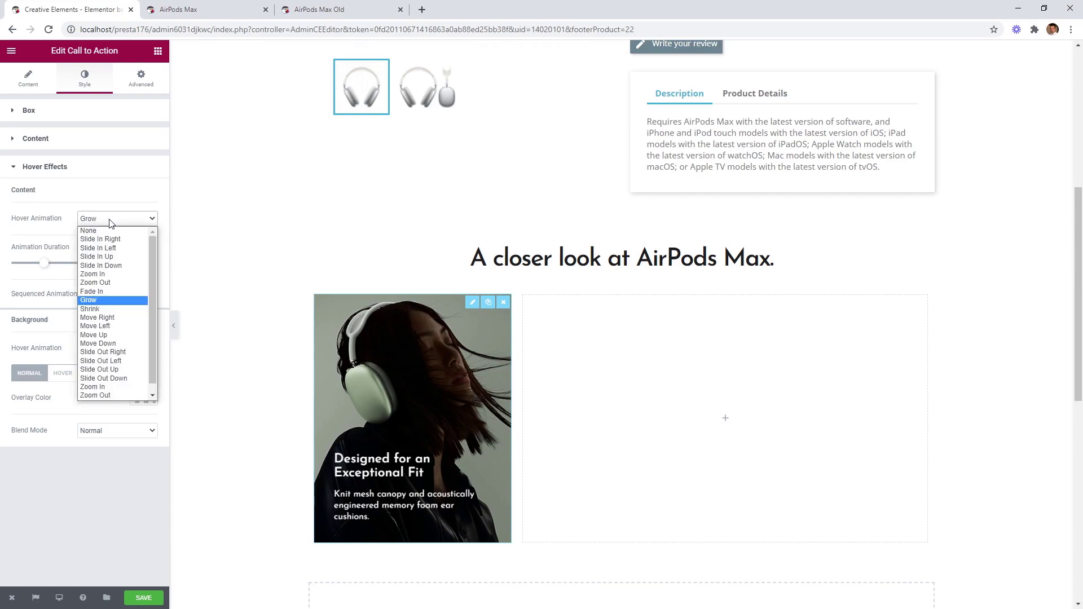
{"action": "left_click", "coordinate": [109, 229]}
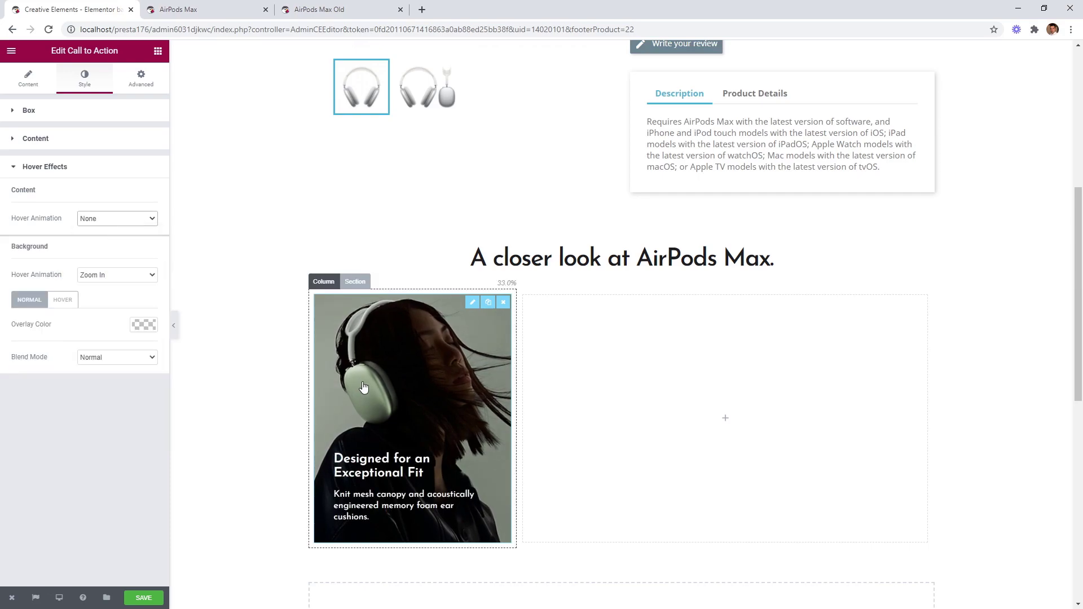
{"action": "left_click", "coordinate": [63, 300]}
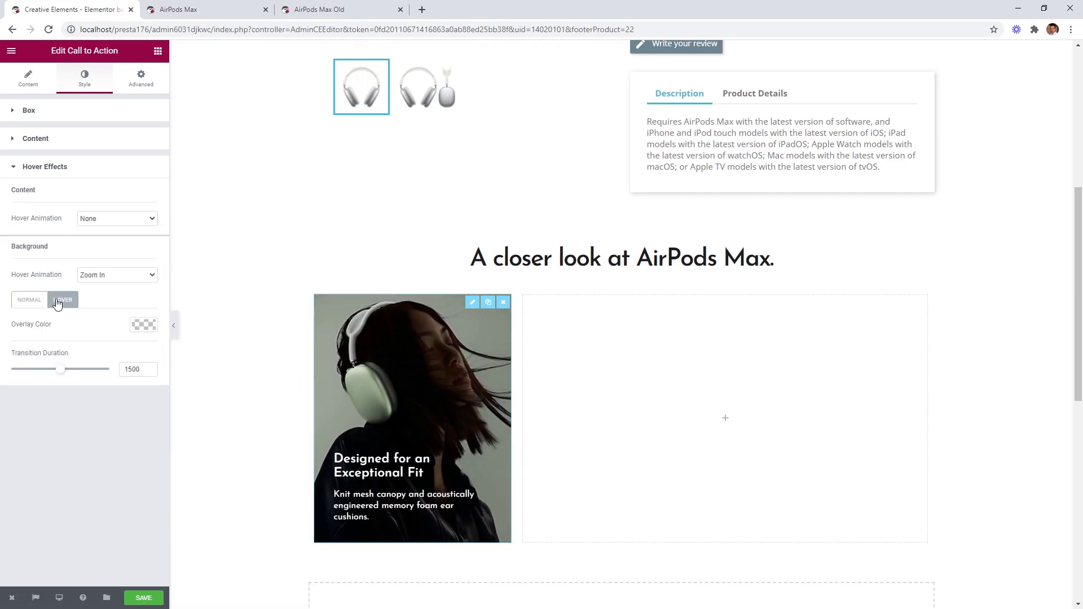
{"action": "left_click", "coordinate": [143, 325]}
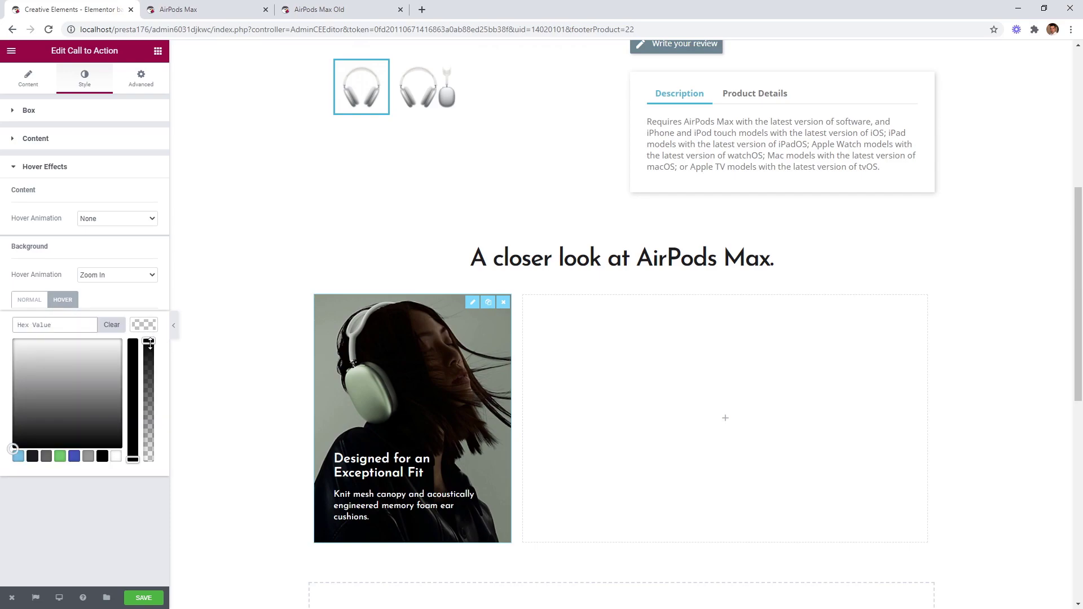
{"action": "left_click", "coordinate": [149, 384]}
{"action": "left_click_drag", "start_coordinate": [154, 400], "coordinate": [145, 467]}
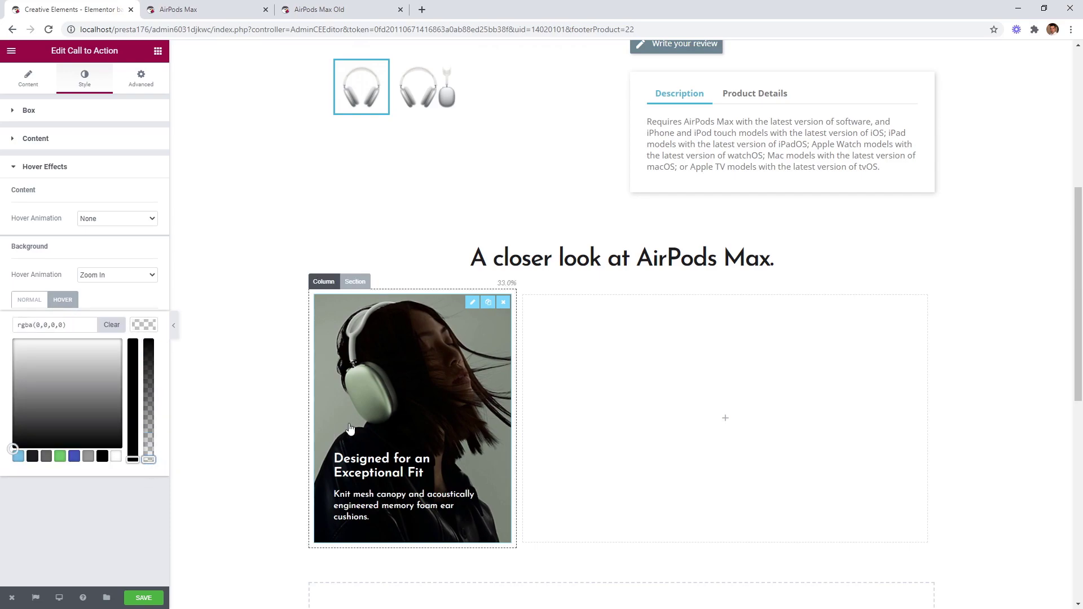
{"action": "left_click", "coordinate": [144, 326]}
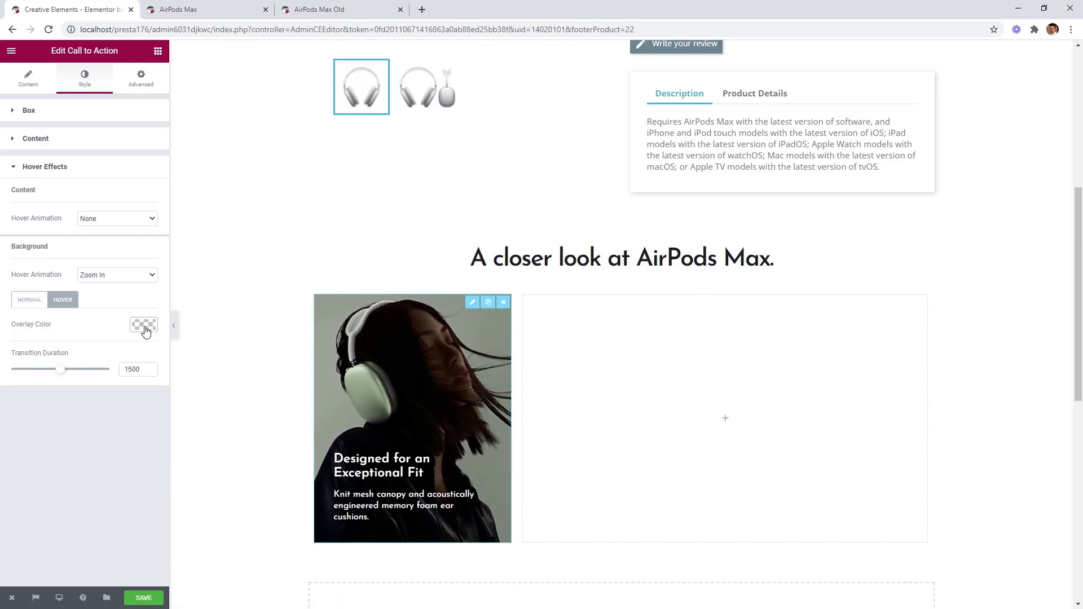
{"action": "left_click", "coordinate": [109, 148]}
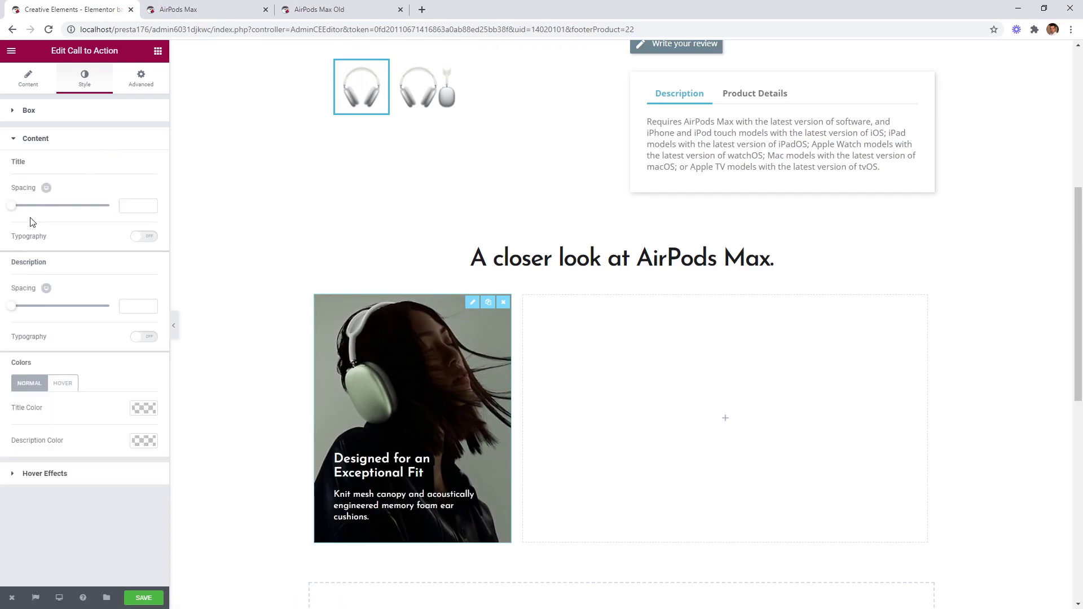
{"action": "left_click_drag", "start_coordinate": [15, 211], "coordinate": [18, 214]}
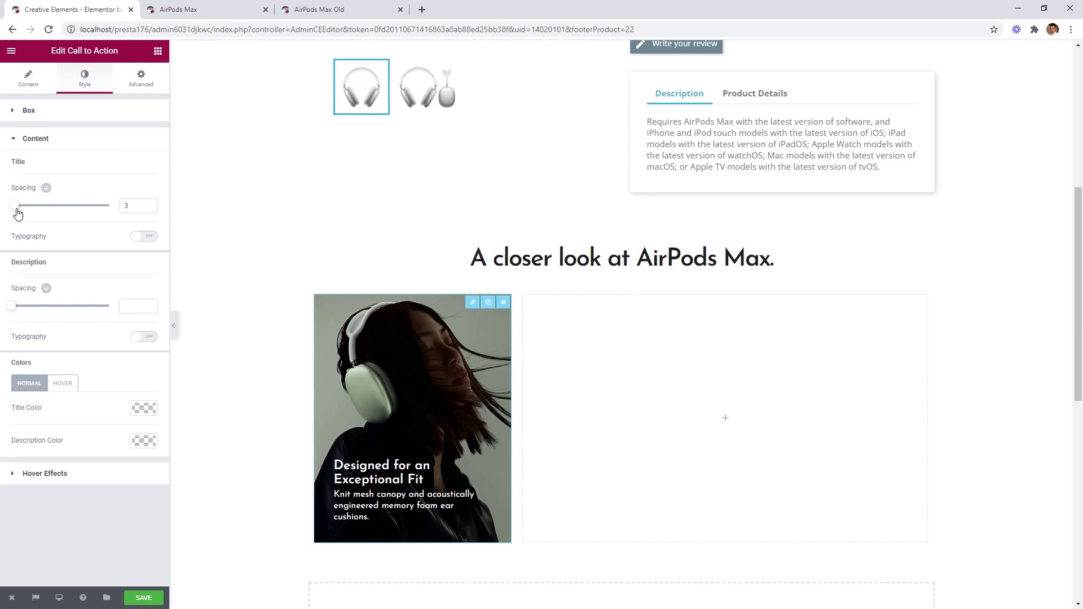
{"action": "left_click", "coordinate": [144, 237]}
{"action": "left_click", "coordinate": [135, 281]}
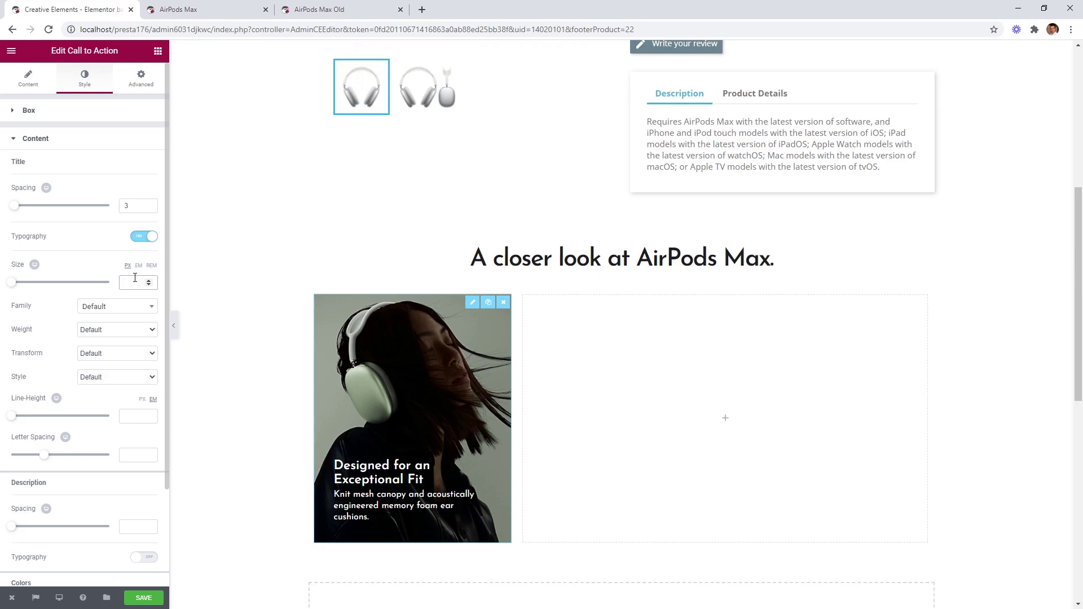
{"action": "type", "text": "23"}
{"action": "left_click_drag", "start_coordinate": [44, 455], "coordinate": [40, 456]}
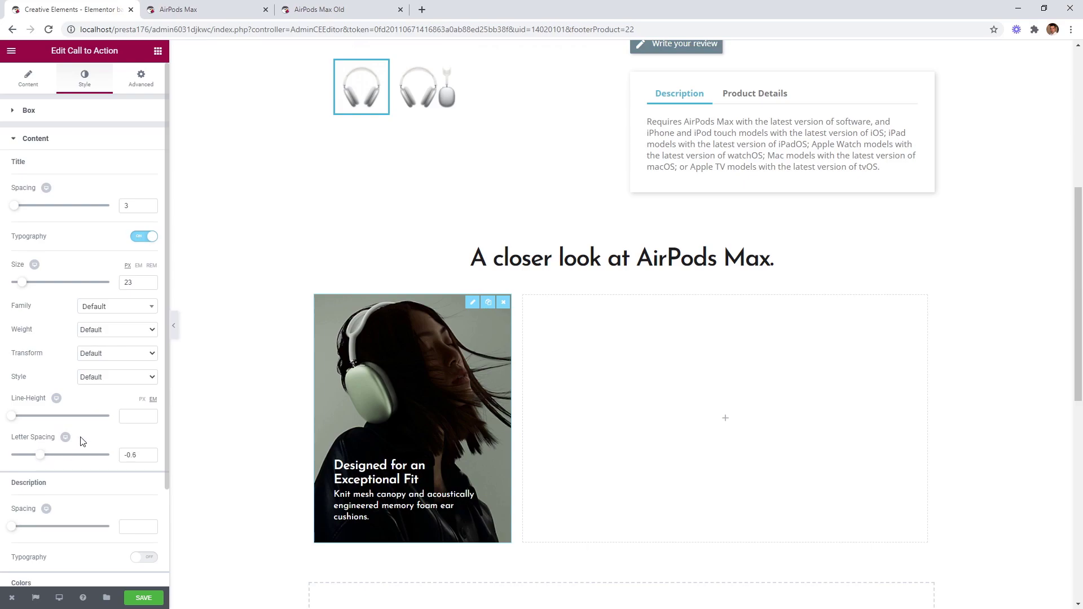
{"action": "scroll", "coordinate": [82, 442], "scroll_direction": "down", "scroll_amount": 2}
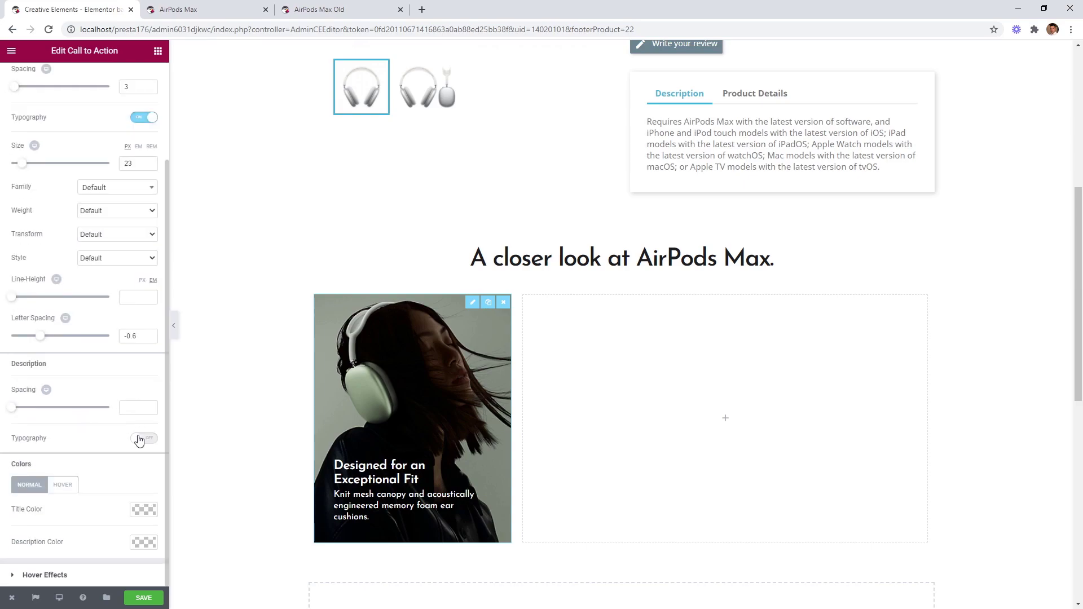
{"action": "left_click", "coordinate": [138, 439]}
{"action": "scroll", "coordinate": [130, 428], "scroll_direction": "down", "scroll_amount": 4}
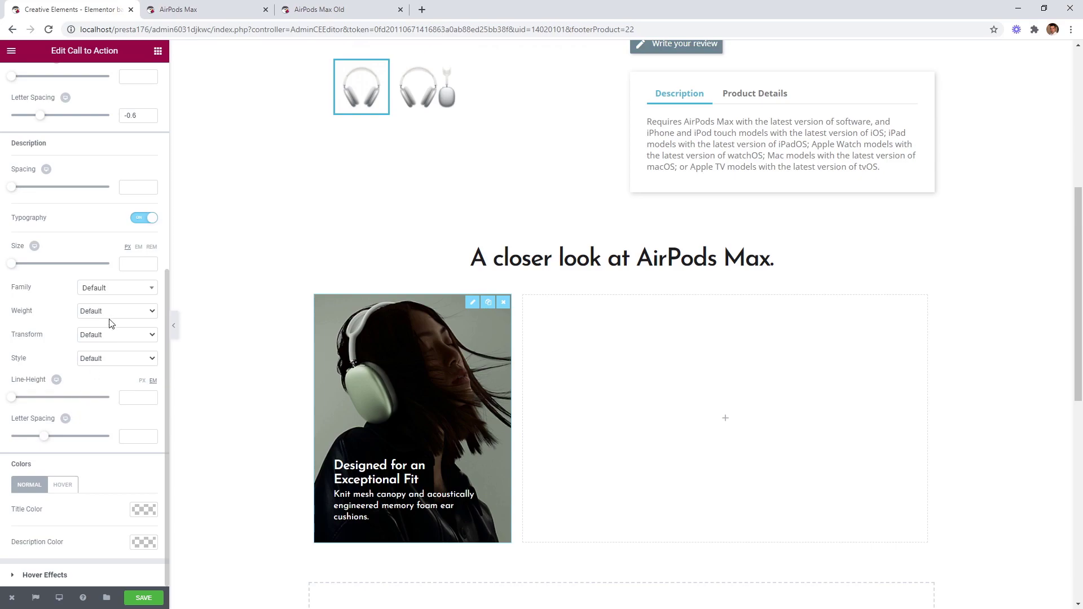
{"action": "left_click", "coordinate": [128, 265]}
{"action": "type", "text": "13"}
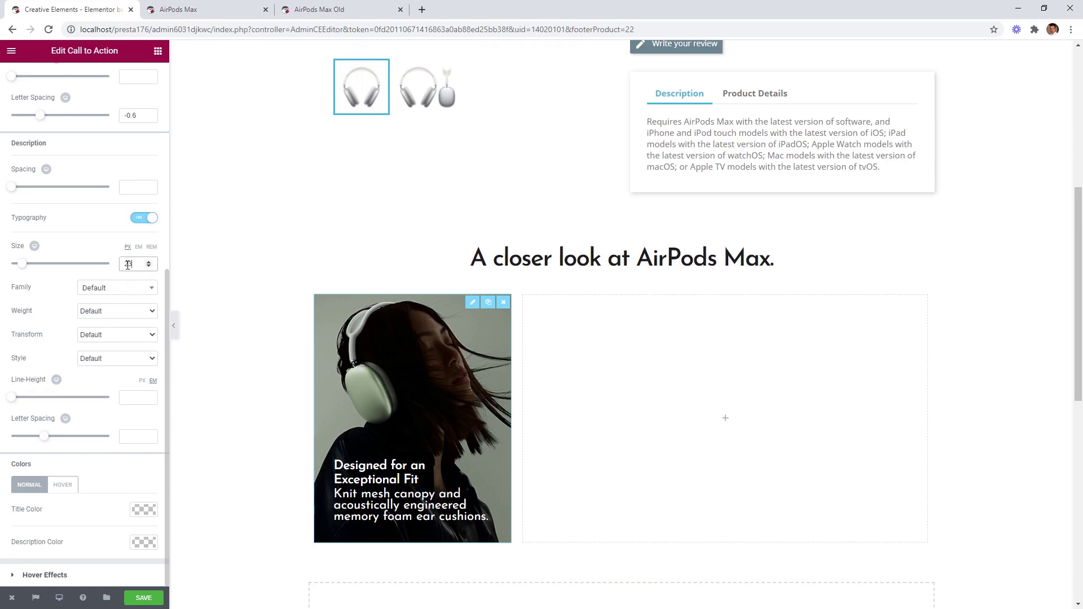
{"action": "type", "text": "3"}
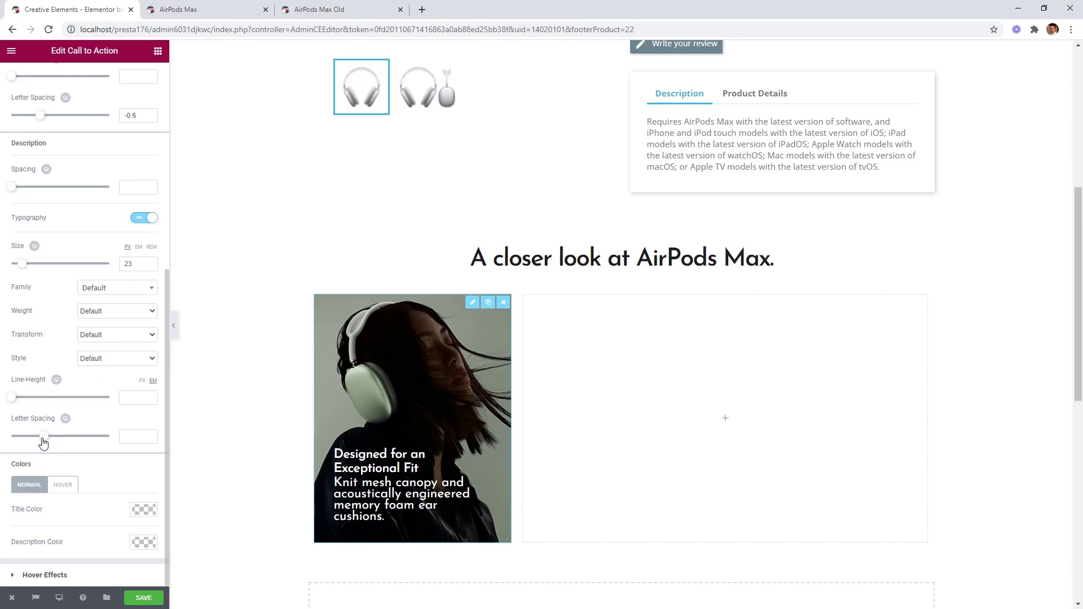
{"action": "left_click_drag", "start_coordinate": [43, 443], "coordinate": [39, 445]}
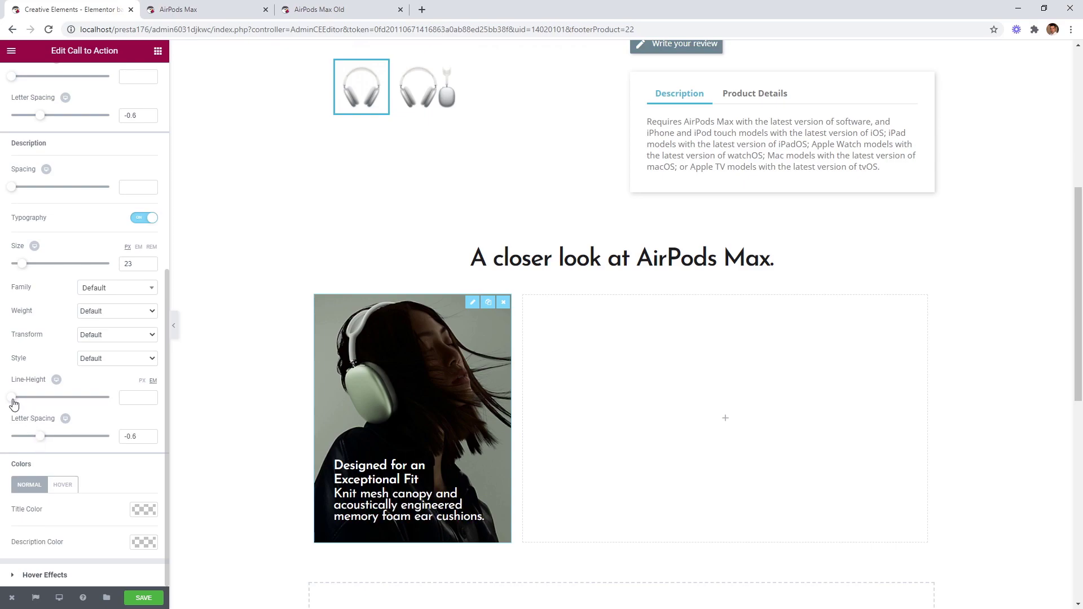
{"action": "left_click_drag", "start_coordinate": [14, 401], "coordinate": [22, 402]}
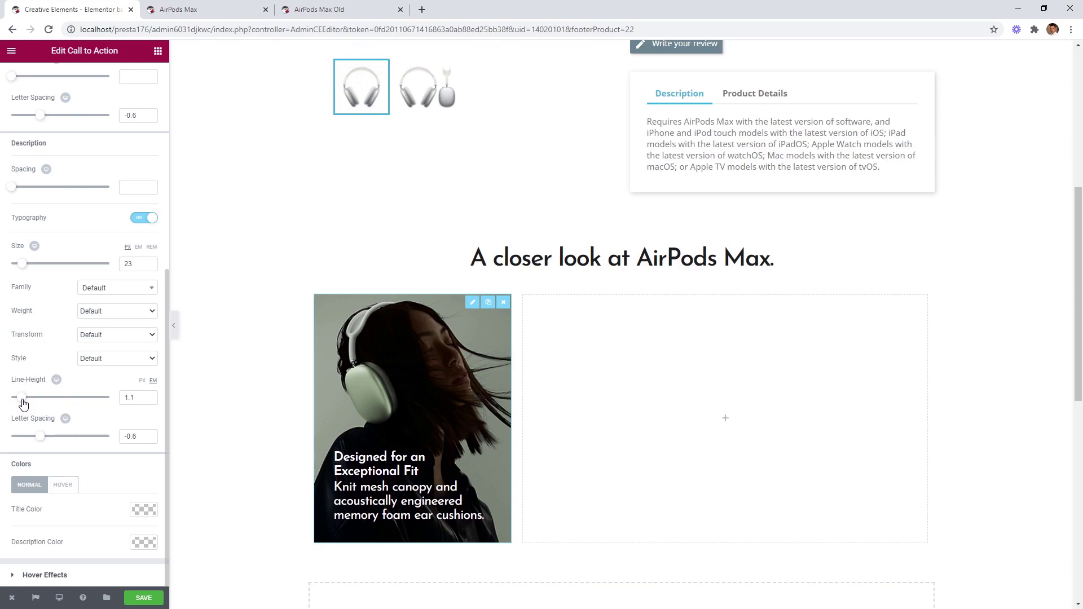
{"action": "left_click", "coordinate": [143, 543]}
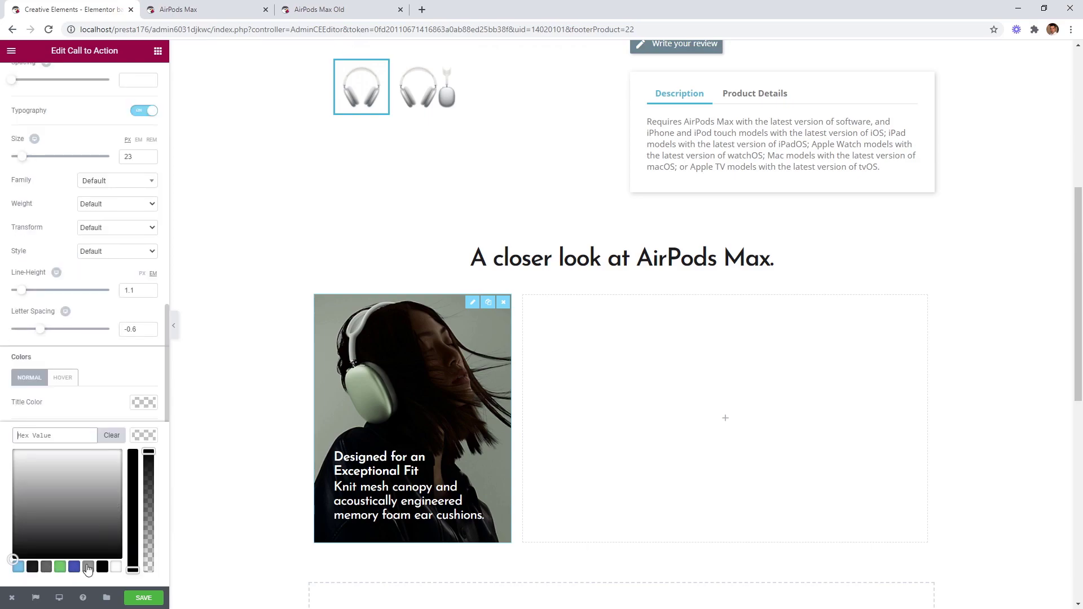
{"action": "left_click", "coordinate": [88, 567]}
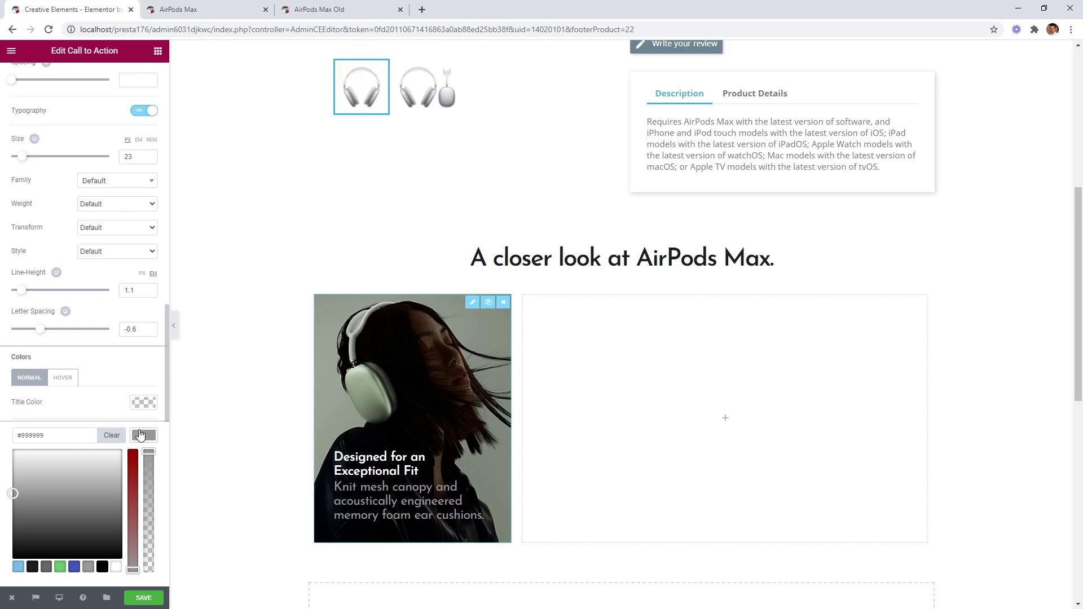
{"action": "left_click", "coordinate": [140, 434]}
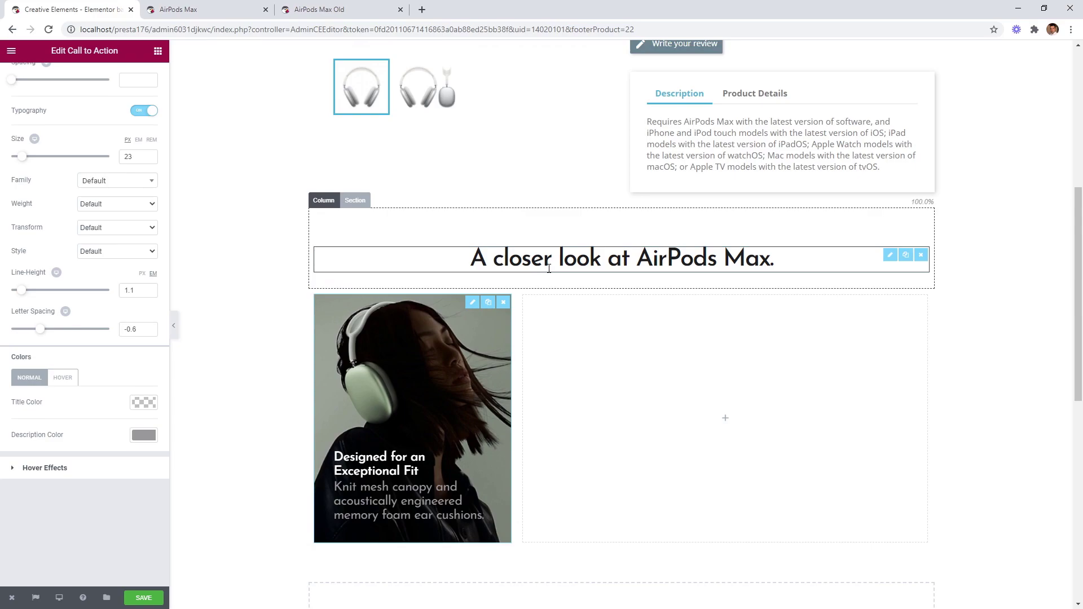
{"action": "left_click", "coordinate": [488, 301]}
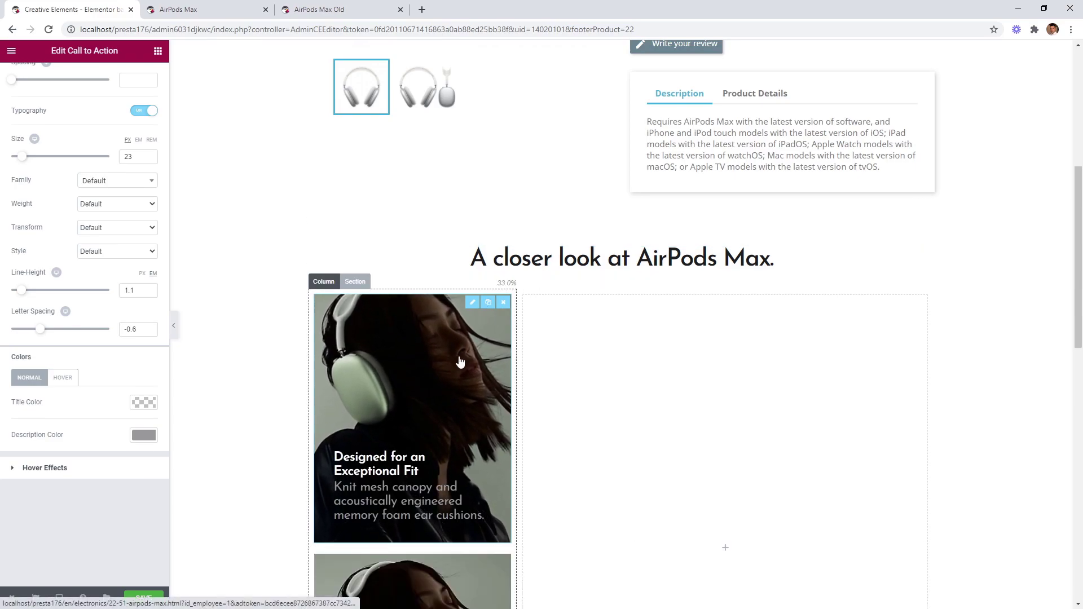
{"action": "left_click_drag", "start_coordinate": [460, 362], "coordinate": [639, 364]}
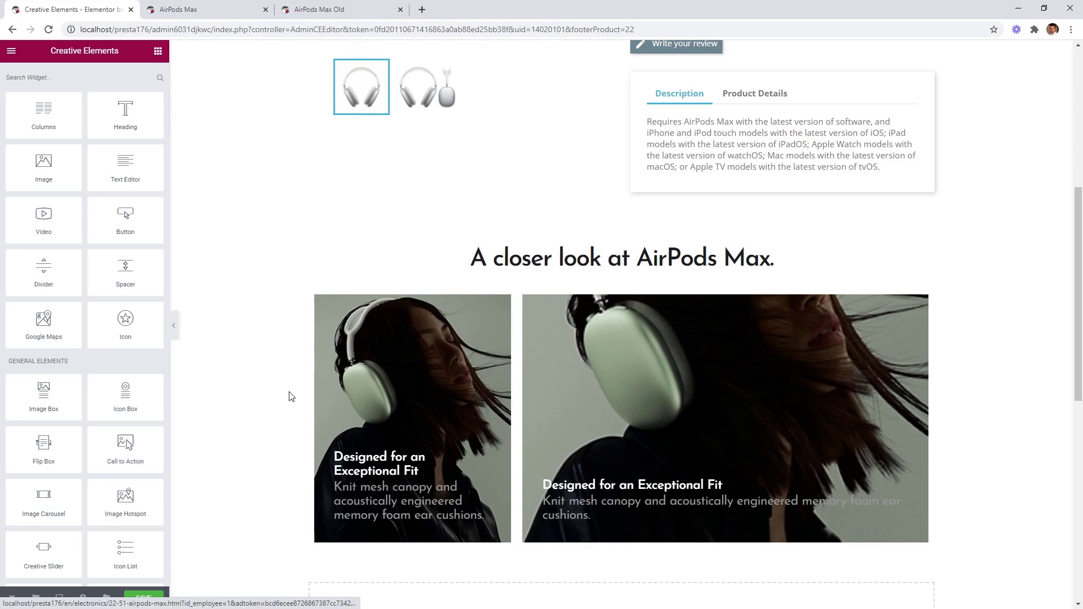
{"action": "scroll", "coordinate": [242, 382], "scroll_direction": "down", "scroll_amount": 1}
{"action": "left_click", "coordinate": [720, 341]}
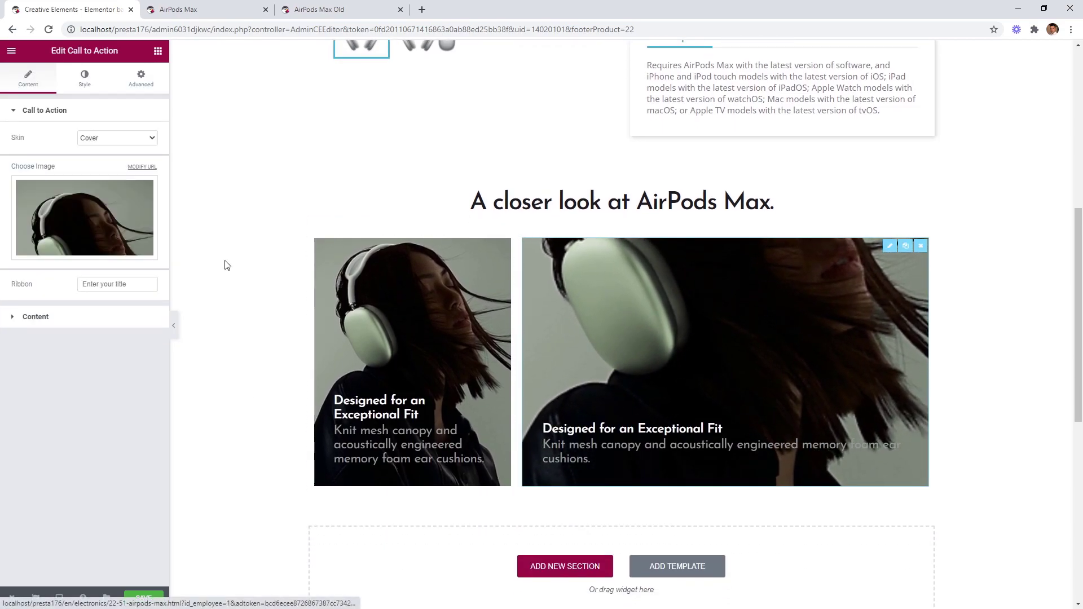
{"action": "left_click", "coordinate": [116, 205]}
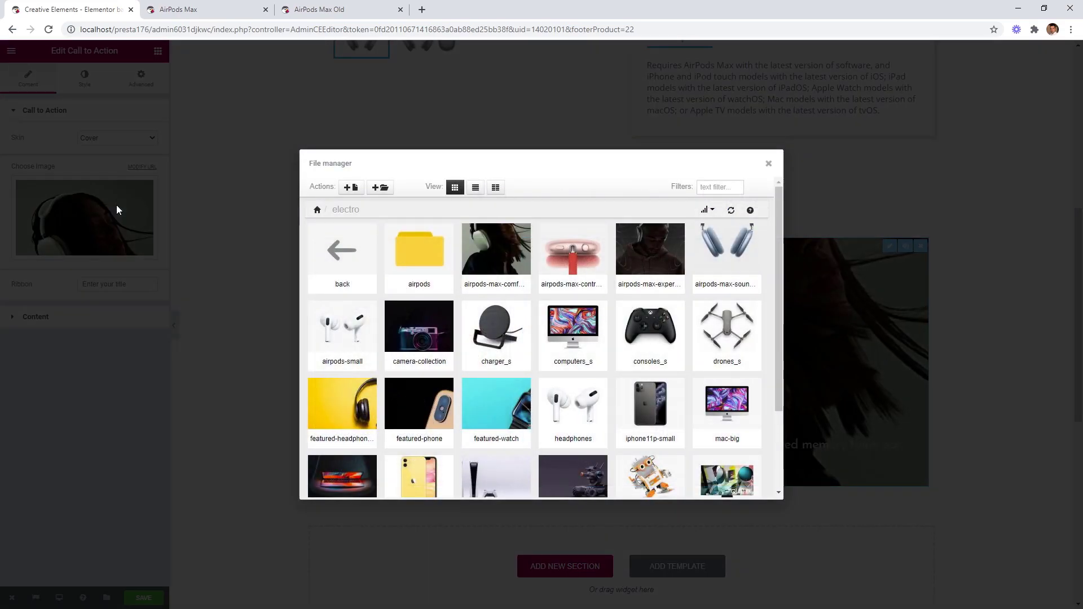
{"action": "left_click", "coordinate": [712, 257]}
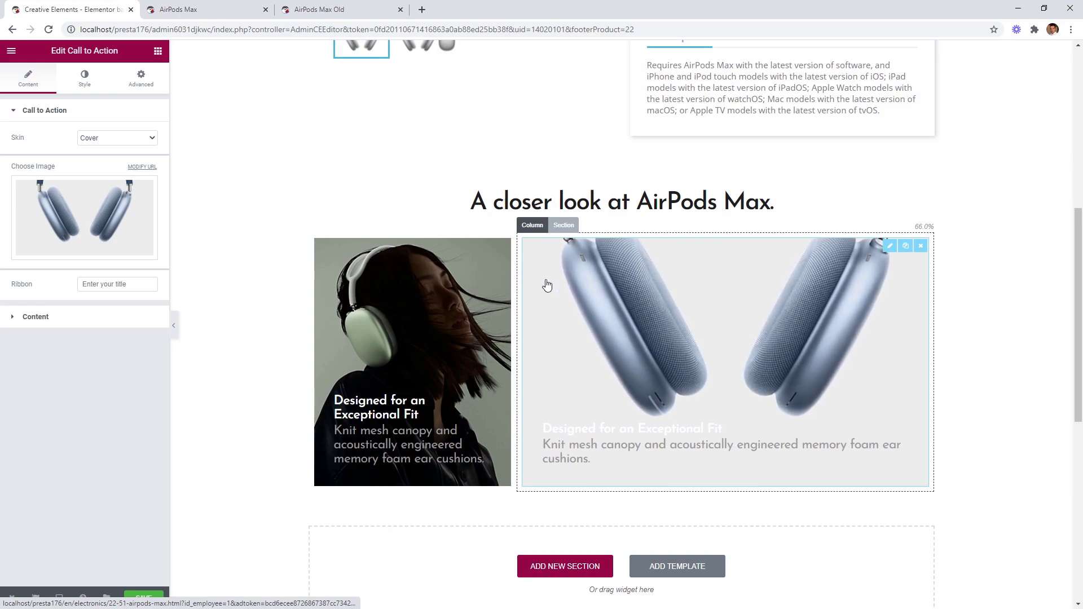
{"action": "left_click", "coordinate": [84, 83]}
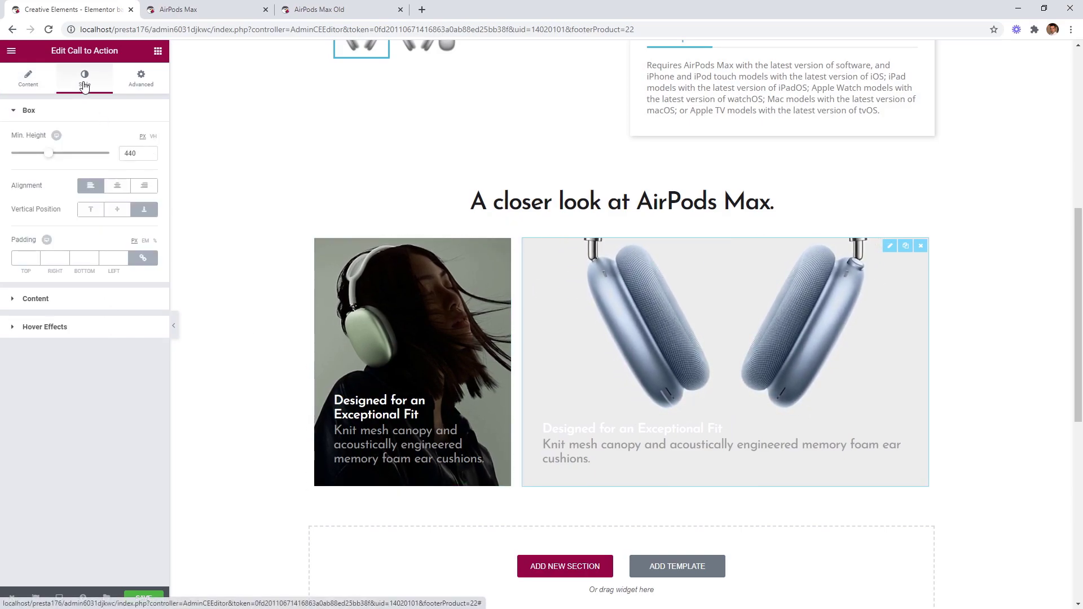
{"action": "left_click", "coordinate": [61, 301]}
{"action": "scroll", "coordinate": [62, 314], "scroll_direction": "down", "scroll_amount": 3}
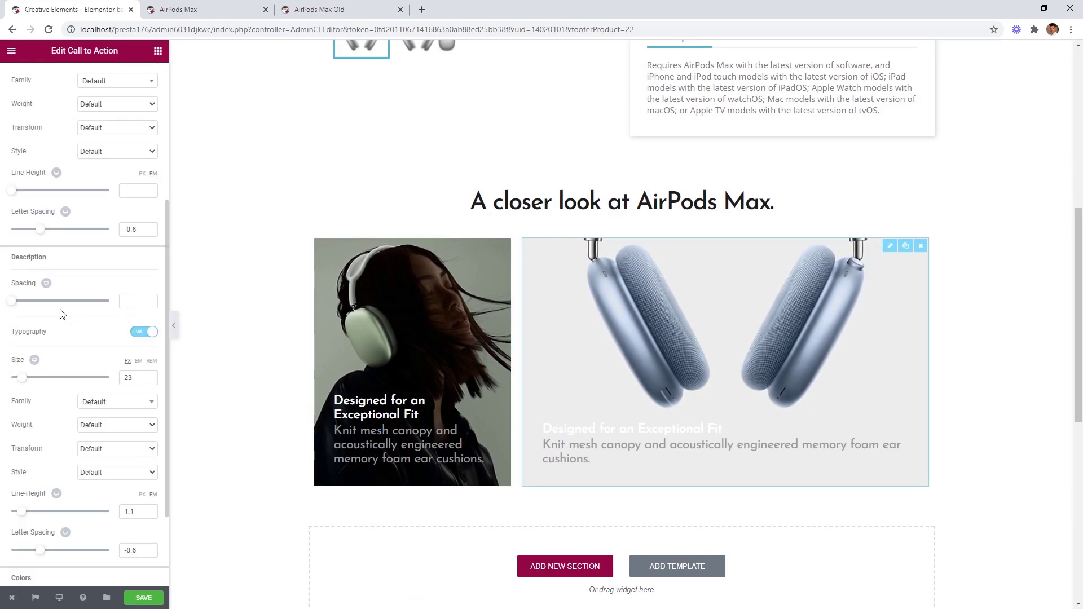
{"action": "scroll", "coordinate": [62, 314], "scroll_direction": "down", "scroll_amount": 2}
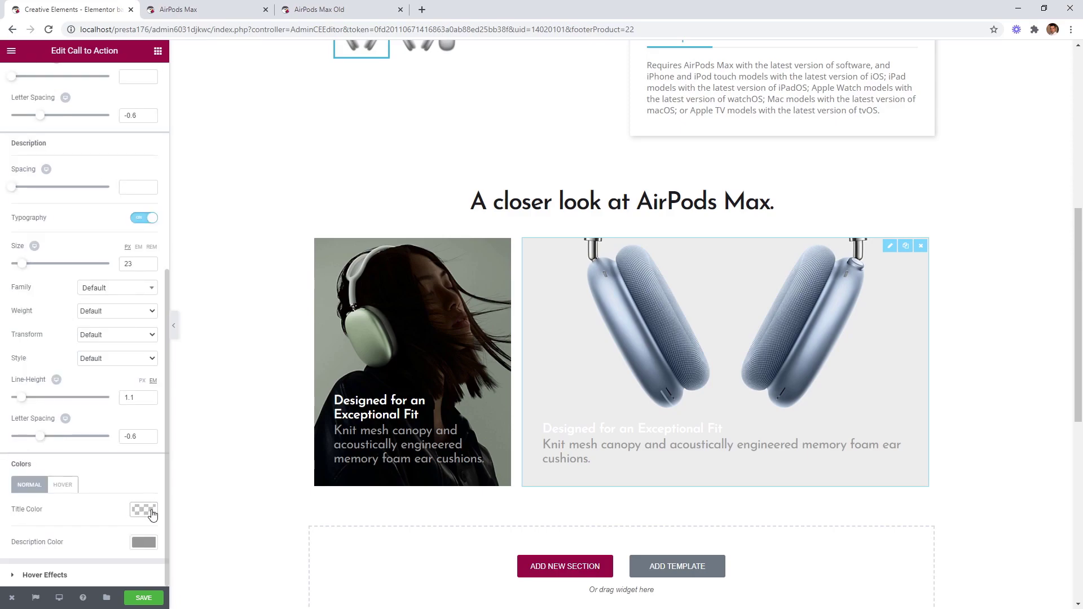
{"action": "left_click", "coordinate": [144, 509]}
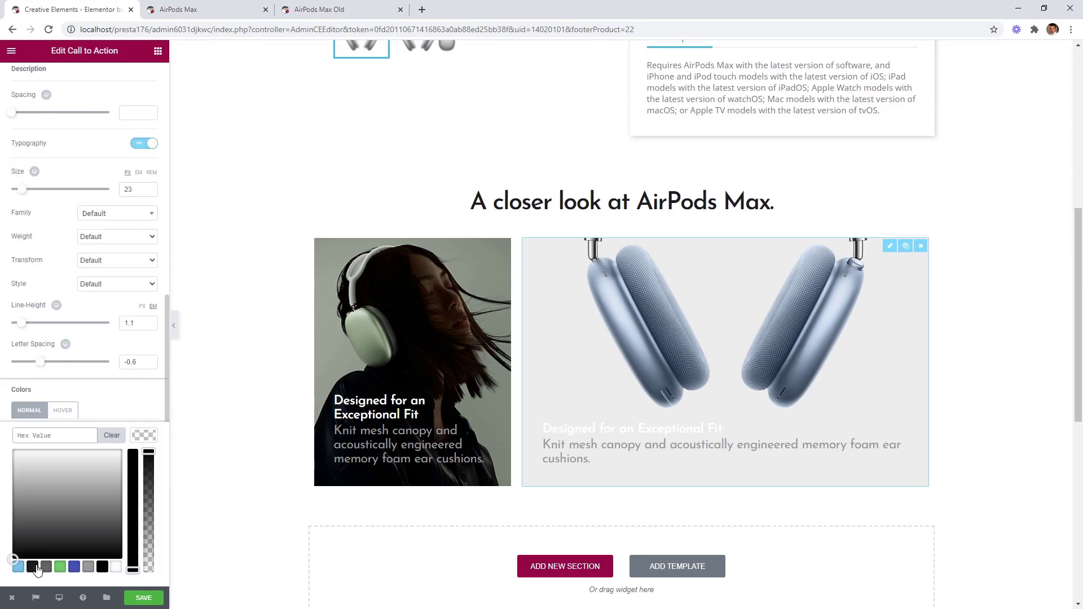
{"action": "left_click", "coordinate": [33, 567]}
{"action": "left_click", "coordinate": [145, 436]}
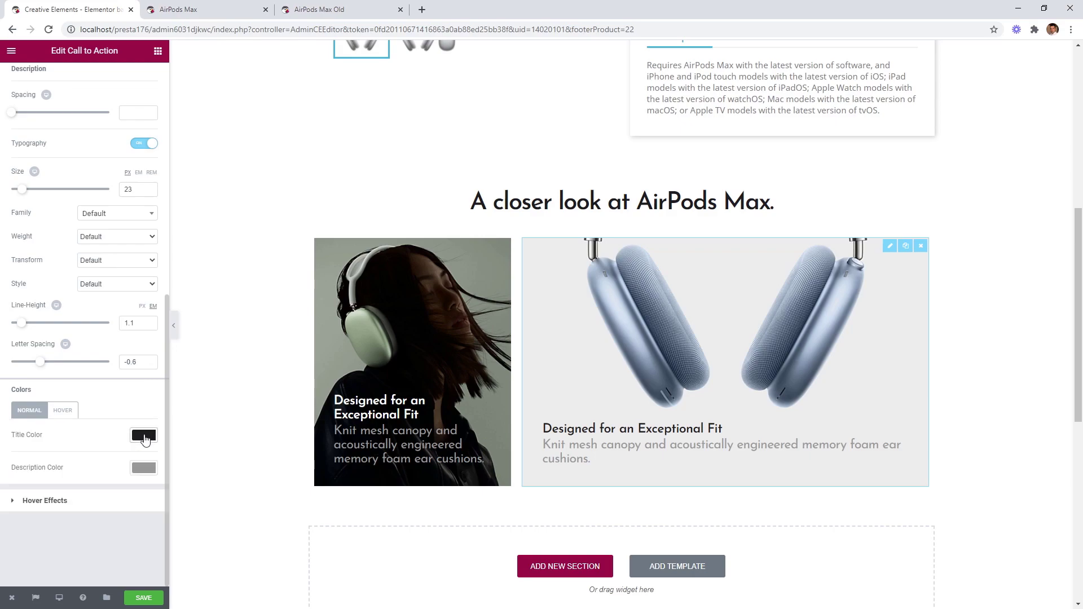
{"action": "left_click", "coordinate": [144, 469]}
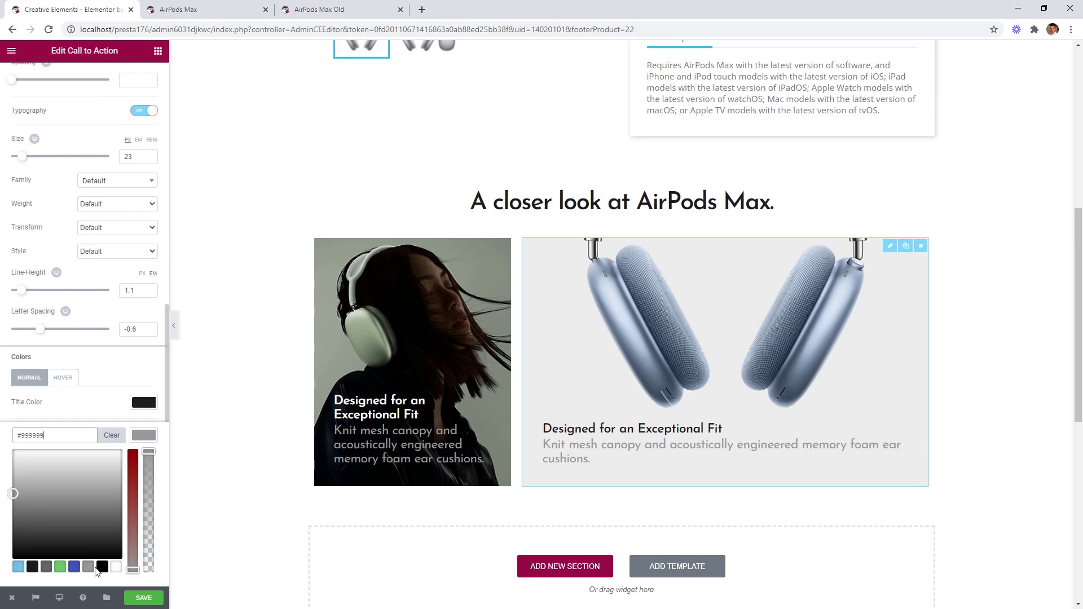
{"action": "left_click", "coordinate": [48, 567]}
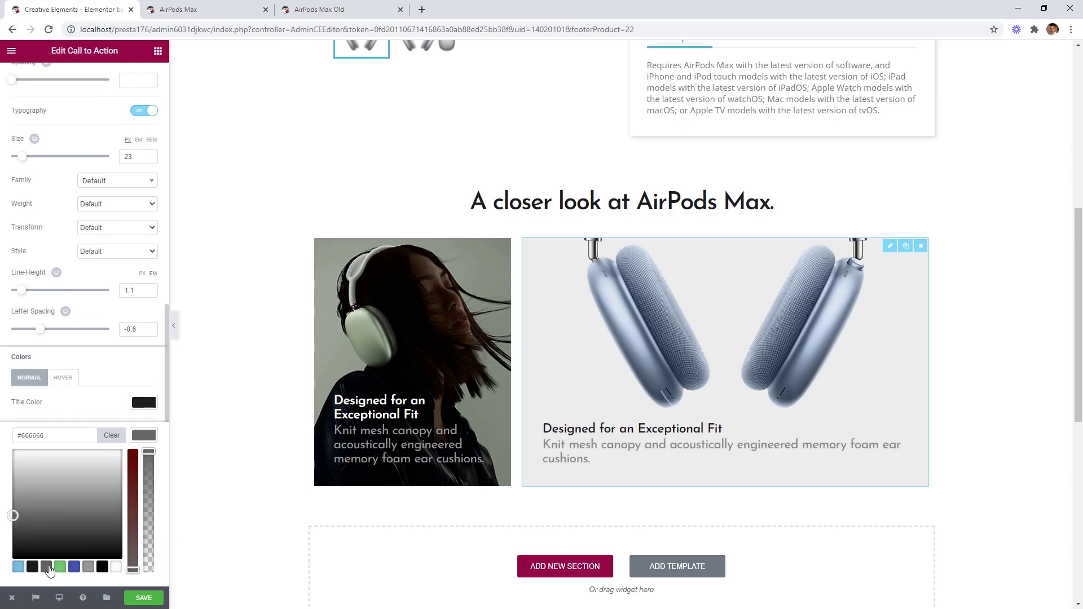
{"action": "left_click", "coordinate": [143, 440]}
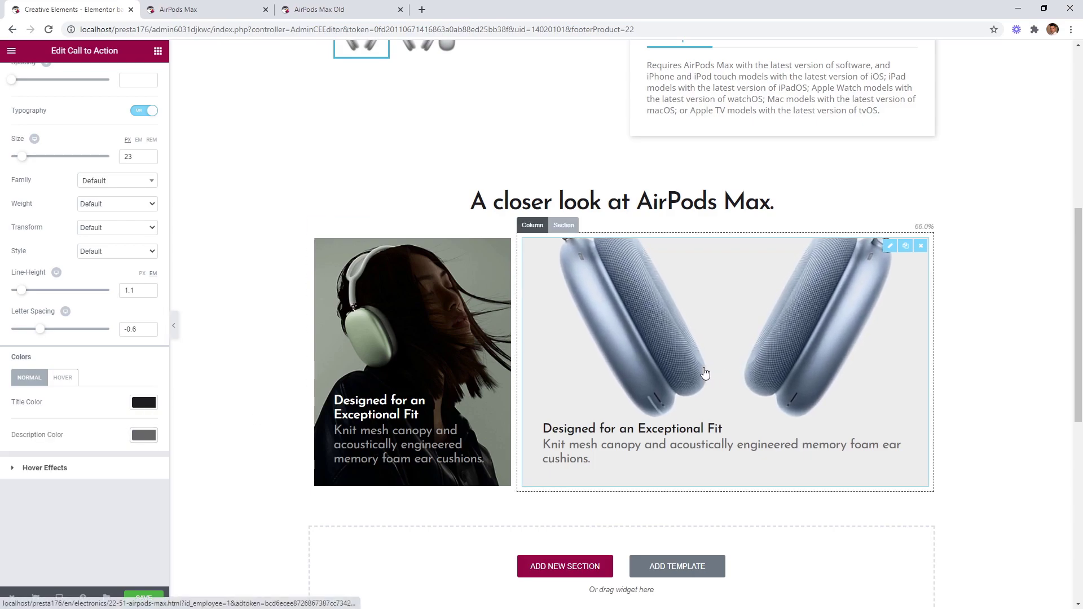
{"action": "scroll", "coordinate": [79, 240], "scroll_direction": "up", "scroll_amount": 3}
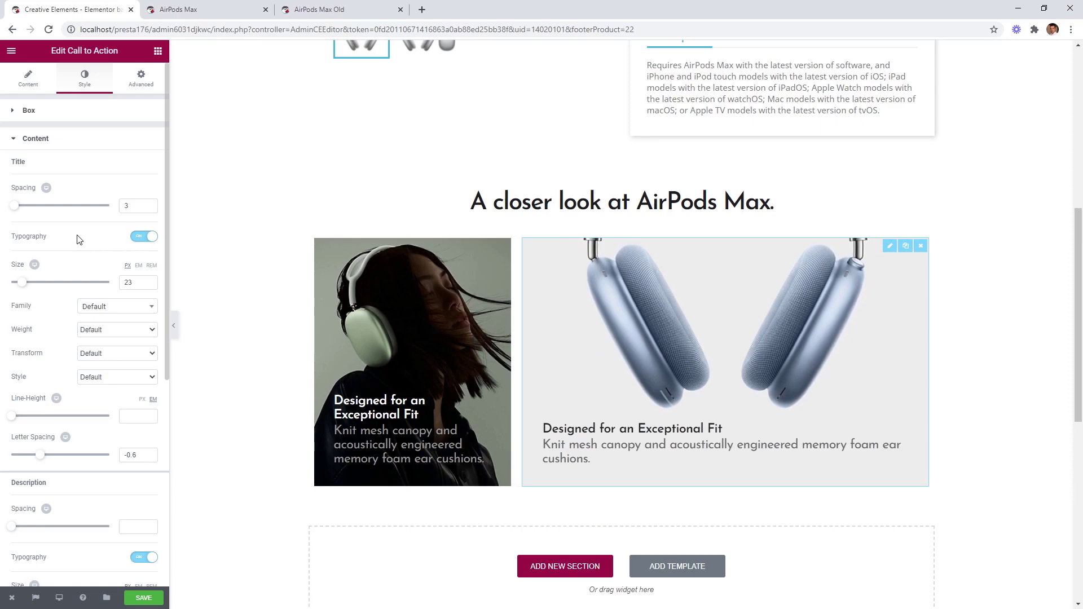
Retitle the right card 'High-Fidelity Audio' and paste in the Apple-designed driver description
{"action": "left_click", "coordinate": [19, 85]}
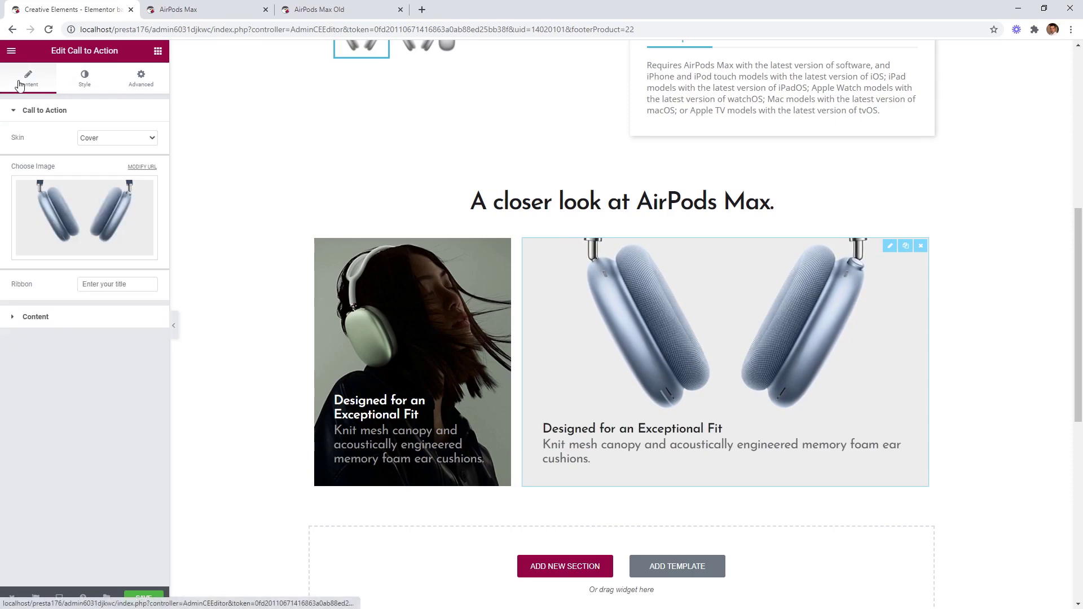
{"action": "left_click", "coordinate": [40, 316]}
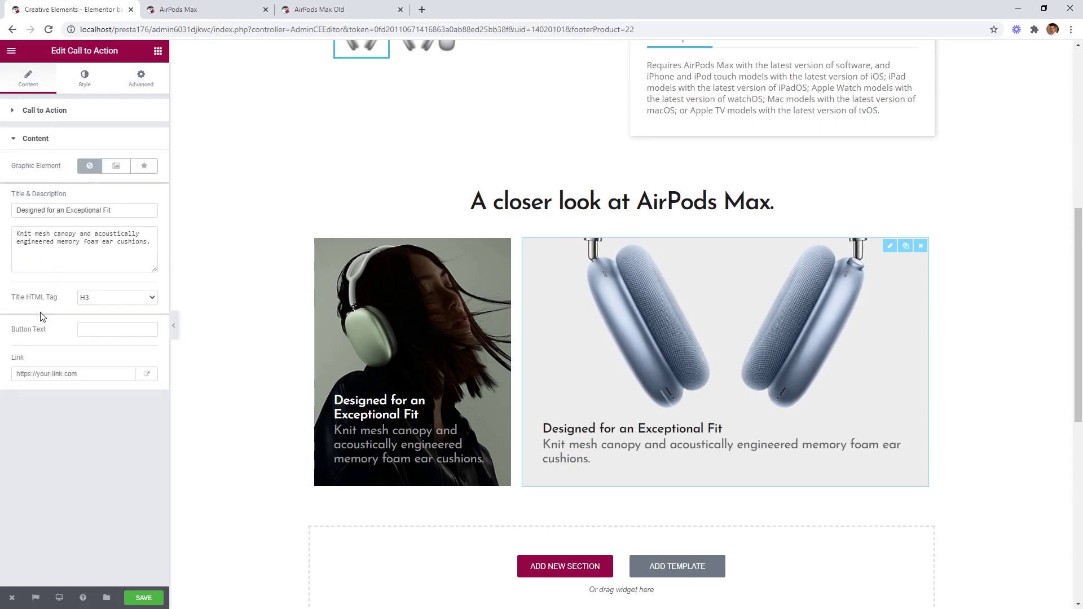
{"action": "triple_click", "coordinate": [115, 210]}
{"action": "type", "text": "High-Fidelity Audio"}
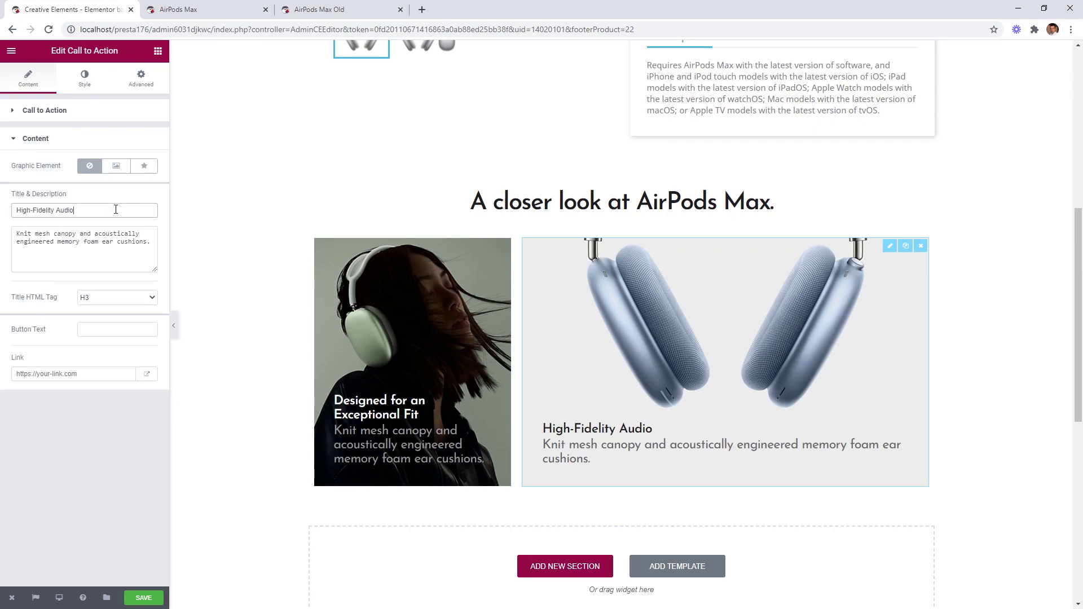
{"action": "left_click", "coordinate": [121, 232]}
{"action": "key", "text": "ctrl+a"}
{"action": "type", "text": "The Apple-designed driver delivers high-fidelity playback with ultra-low distortion across the entire audible range."}
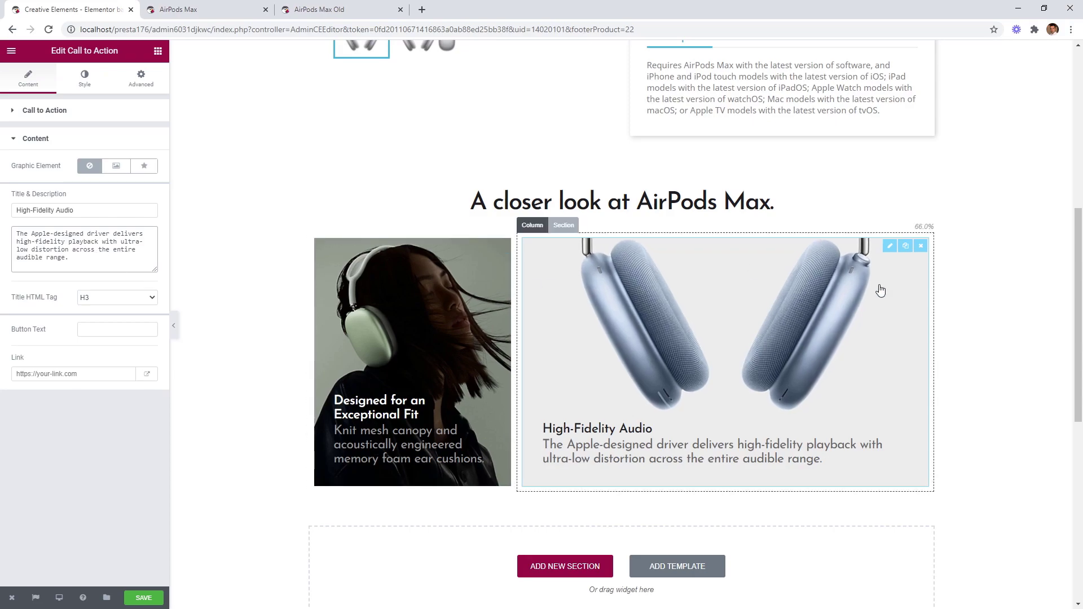
{"action": "scroll", "coordinate": [959, 308], "scroll_direction": "down", "scroll_amount": 2}
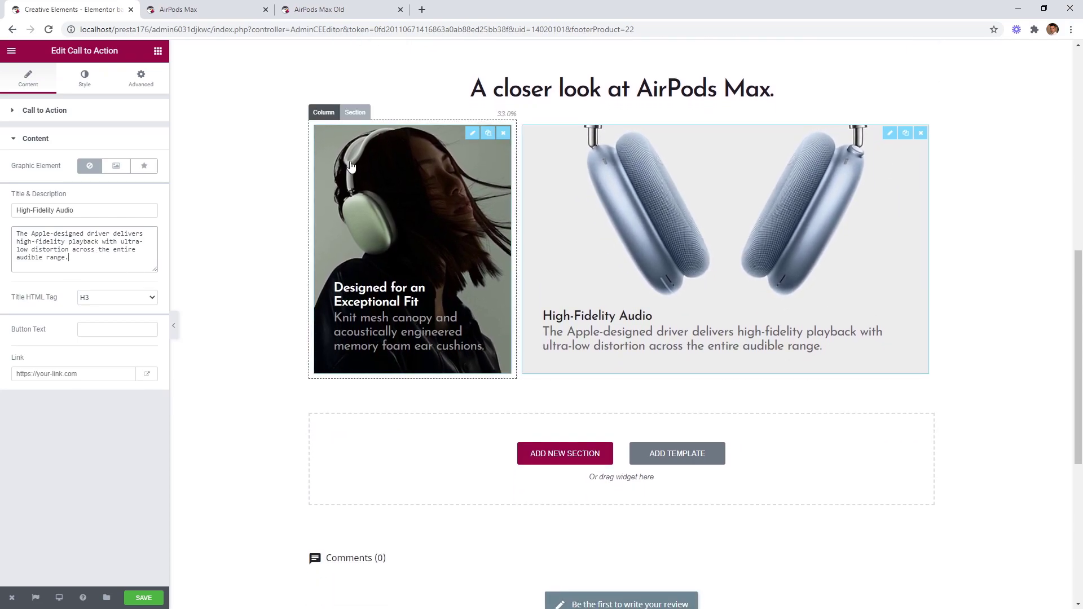
Duplicate the two-card row and drag the copy's right card over to the left side
{"action": "left_click", "coordinate": [373, 114]}
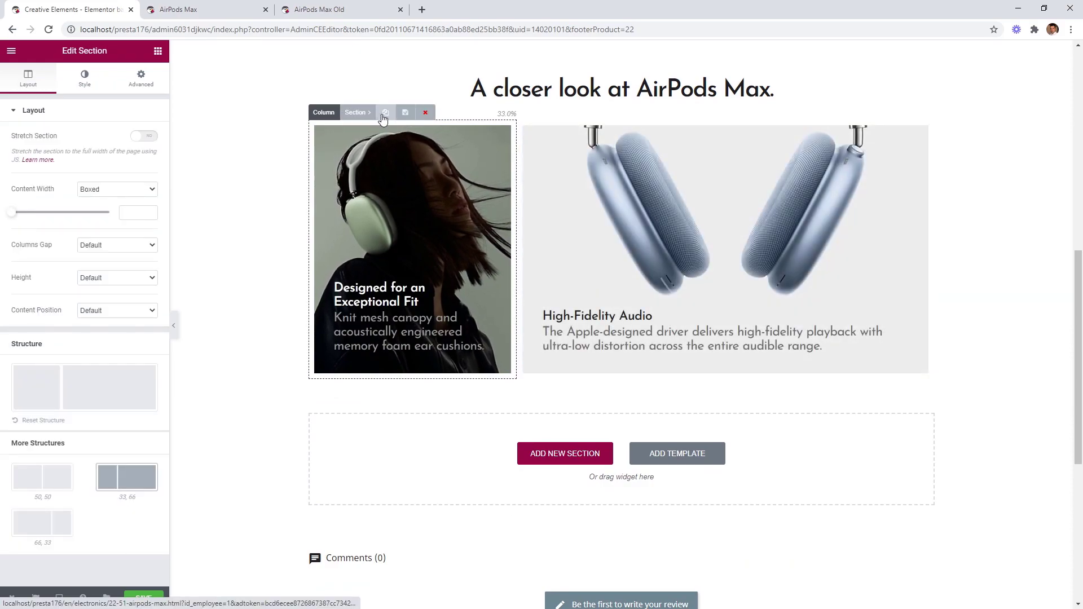
{"action": "left_click", "coordinate": [385, 112]}
{"action": "scroll", "coordinate": [540, 332], "scroll_direction": "down", "scroll_amount": 2}
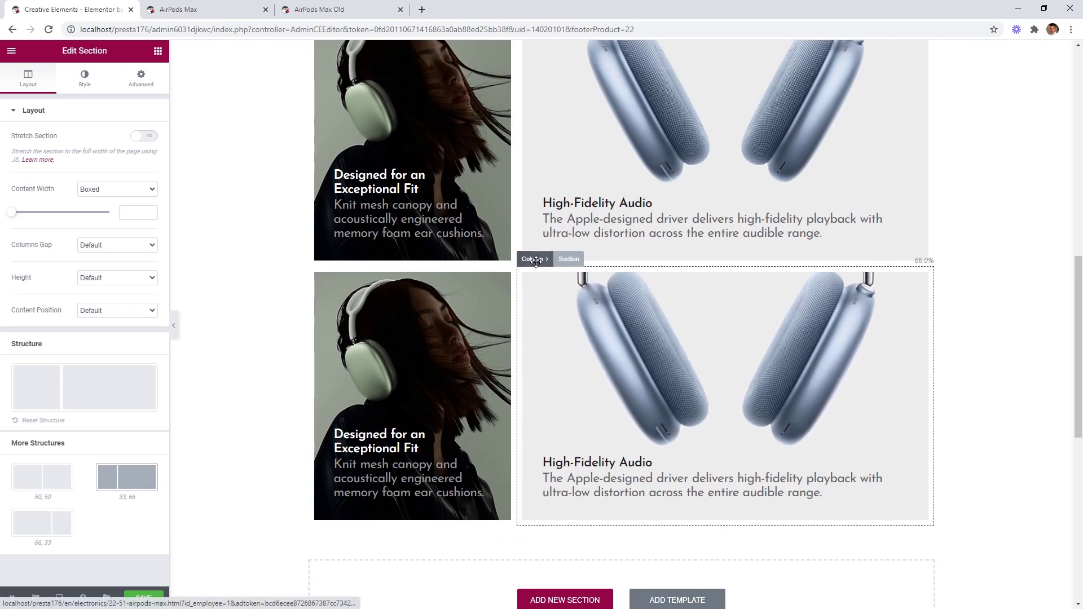
{"action": "left_click_drag", "start_coordinate": [532, 258], "coordinate": [285, 389]}
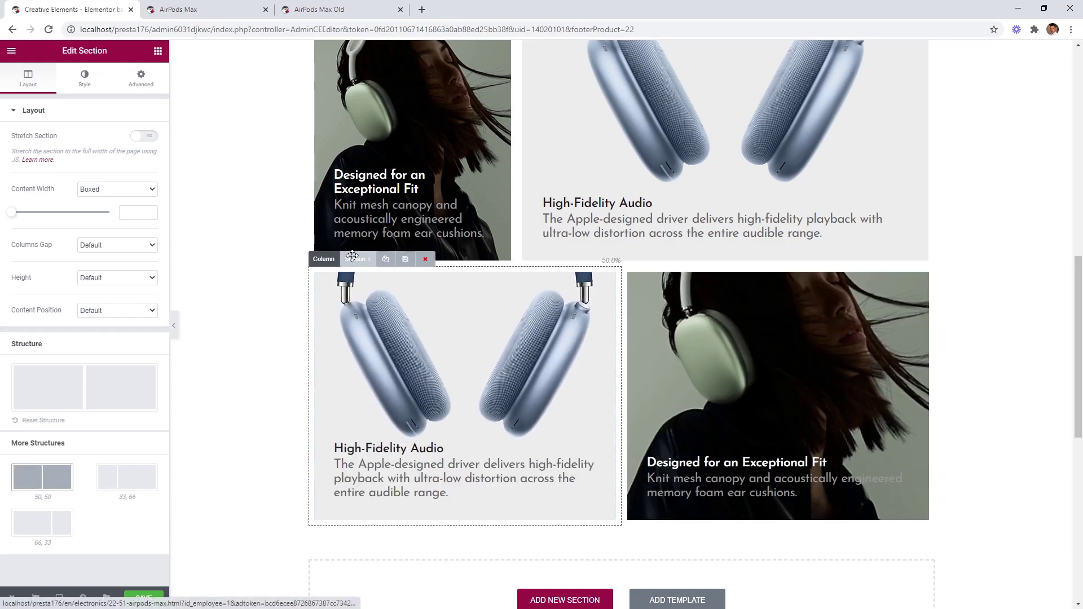
Make the lower row 66/33 and give its wide card the pink airpods-max-contr image, top-aligned
{"action": "left_click", "coordinate": [46, 533]}
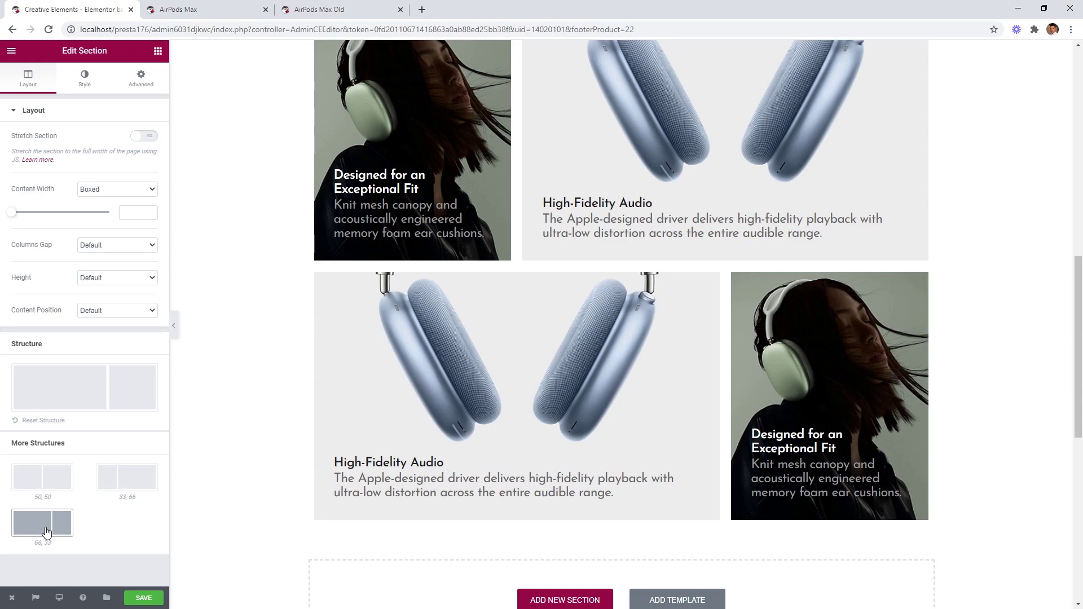
{"action": "left_click", "coordinate": [571, 370]}
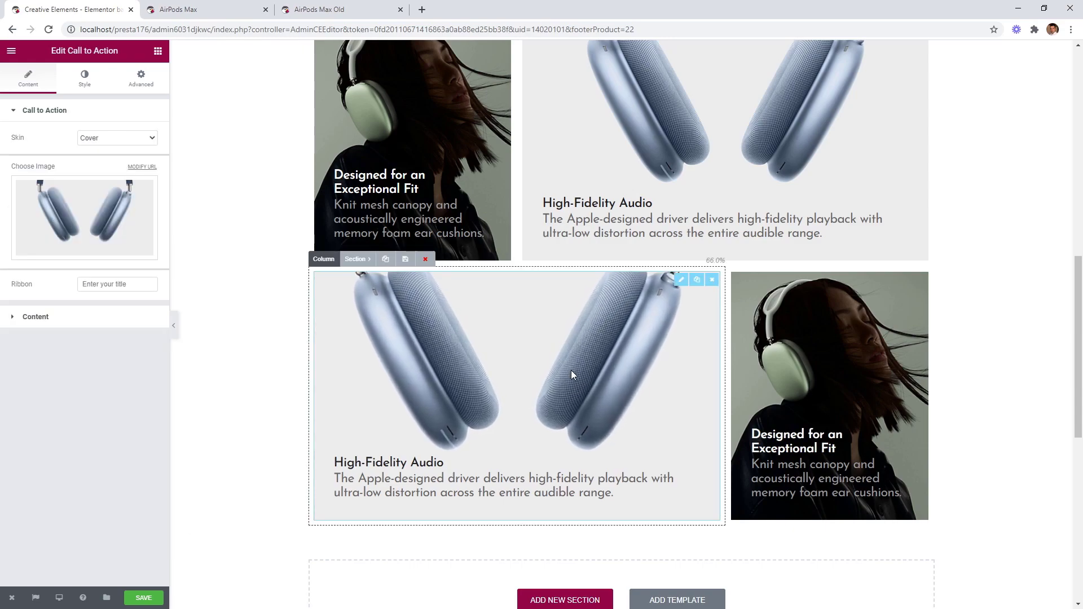
{"action": "left_click", "coordinate": [126, 224]}
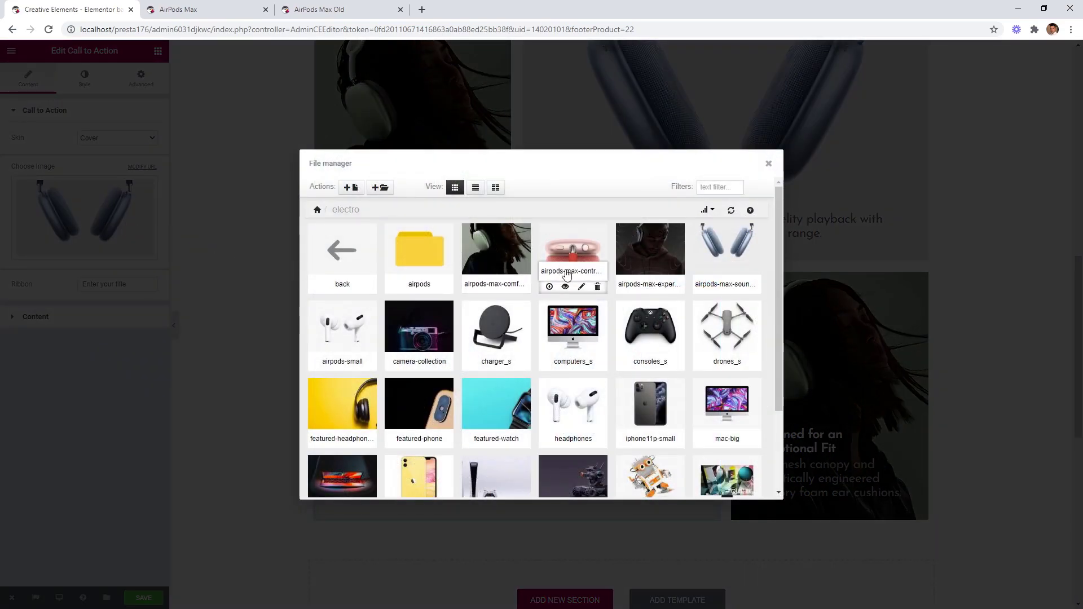
{"action": "left_click", "coordinate": [582, 258]}
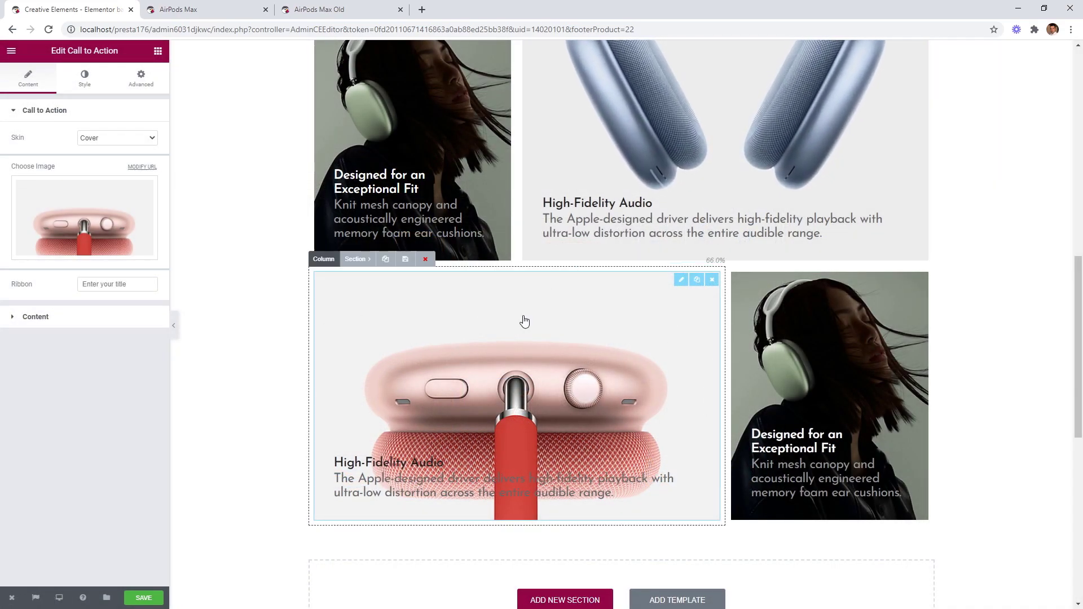
{"action": "left_click", "coordinate": [85, 77]}
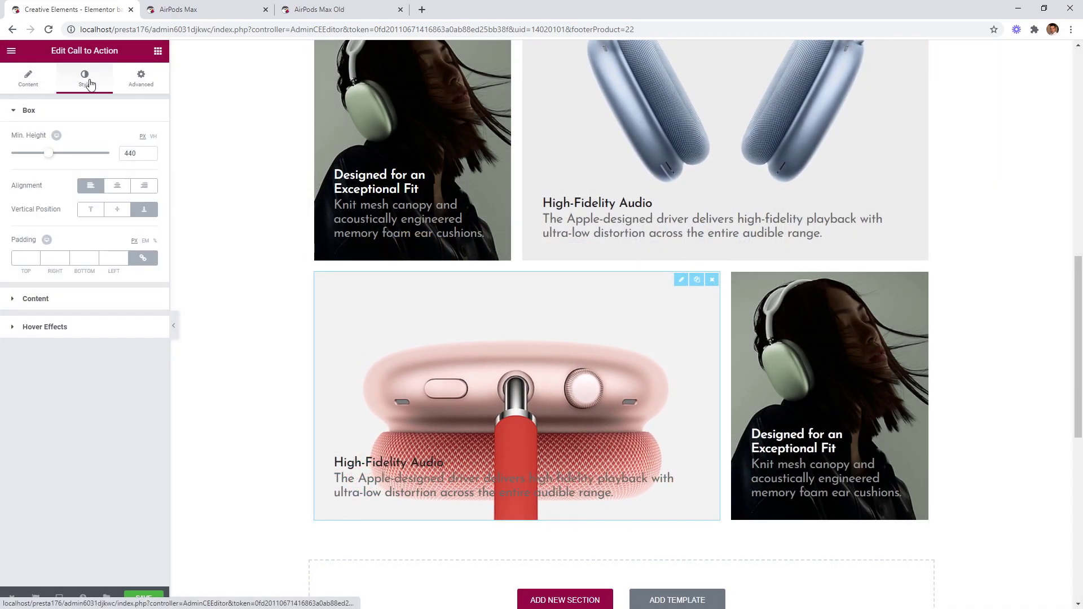
{"action": "left_click", "coordinate": [93, 213]}
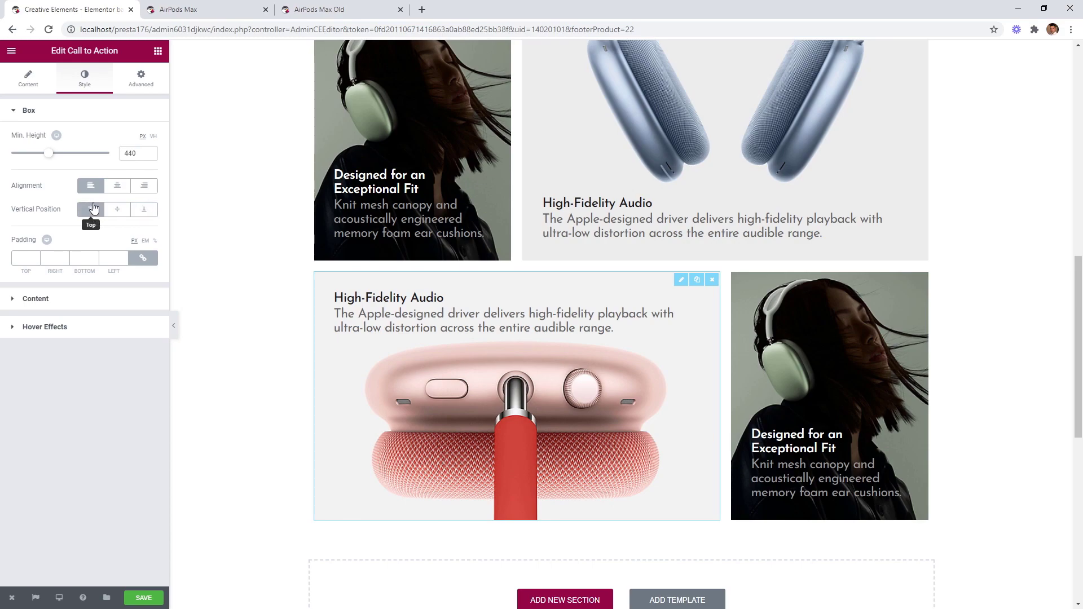
Title the wide card 'Noise Control' and paste in the Active Noise Cancellation description
{"action": "left_click", "coordinate": [31, 90]}
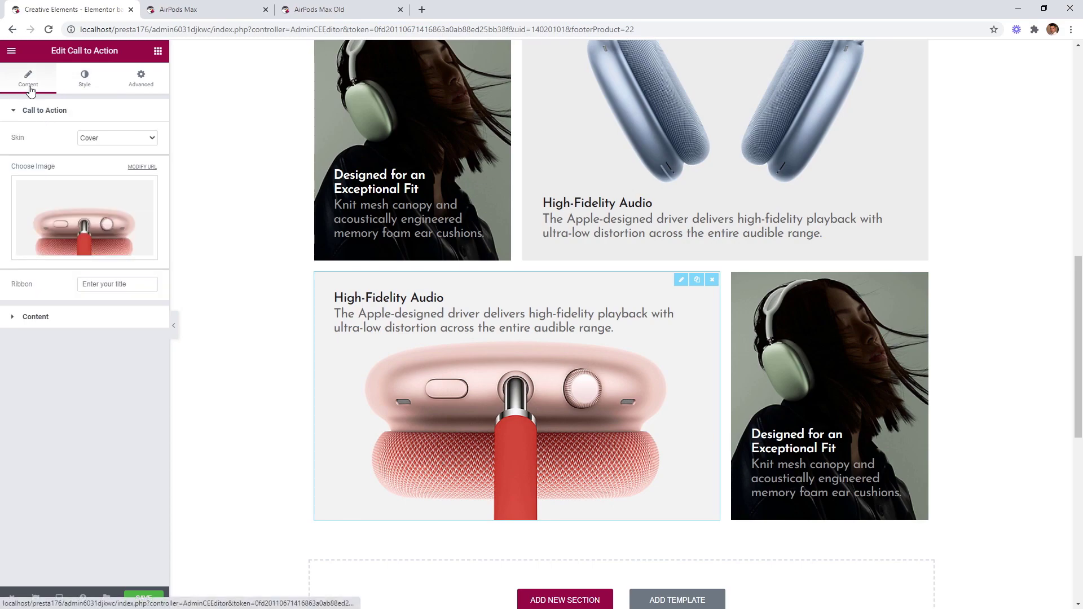
{"action": "left_click", "coordinate": [50, 316]}
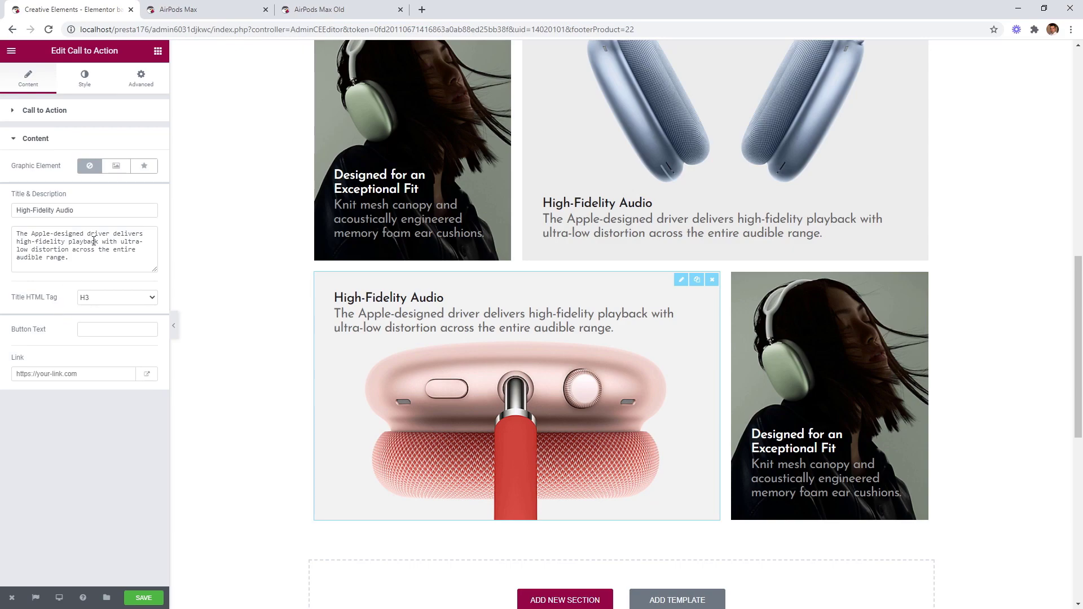
{"action": "left_click", "coordinate": [85, 210]}
{"action": "key", "text": "ctrl+a"}
{"action": "type", "text": "Noise Control"}
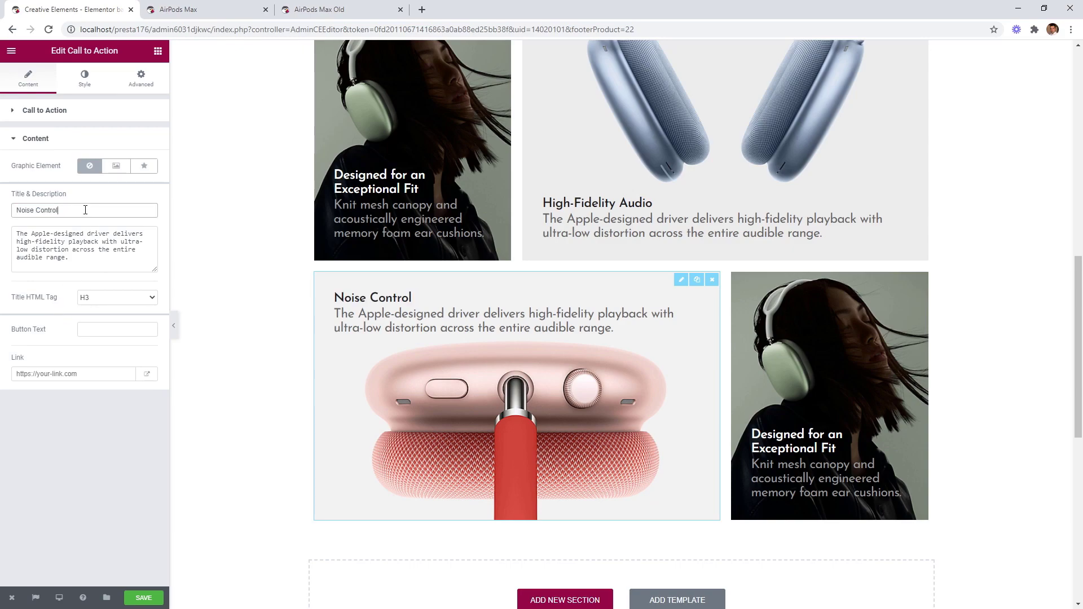
{"action": "left_click", "coordinate": [71, 257]}
{"action": "key", "text": "ctrl+a"}
{"action": "type", "text": "Active Noise Cancellation for immersive sound. Transparency mode to hear the world around you."}
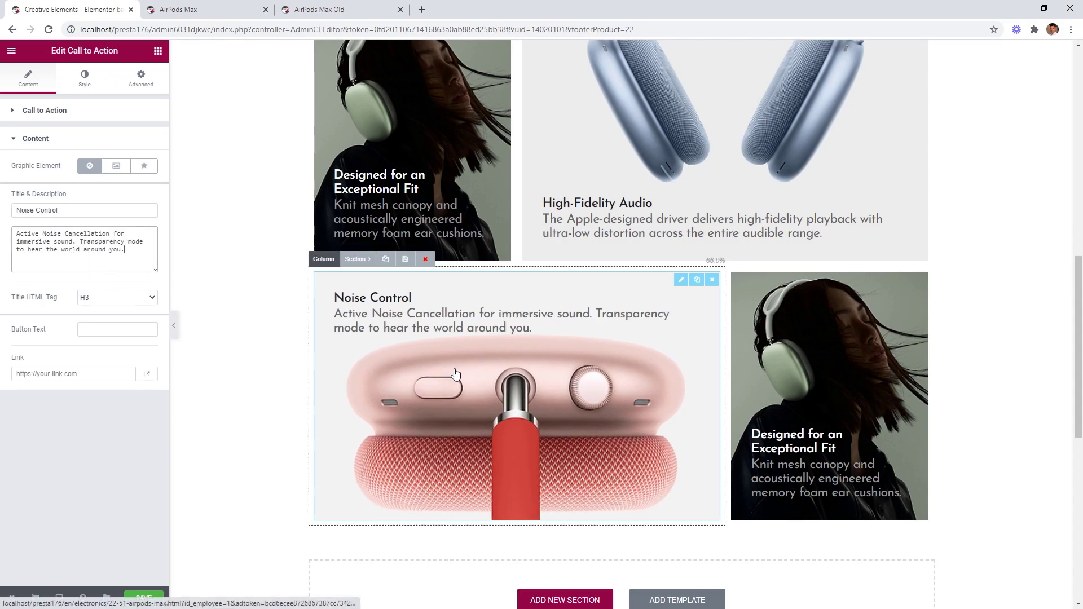
Give the narrow right card the airpods-max-exper image
{"action": "left_click", "coordinate": [815, 386]}
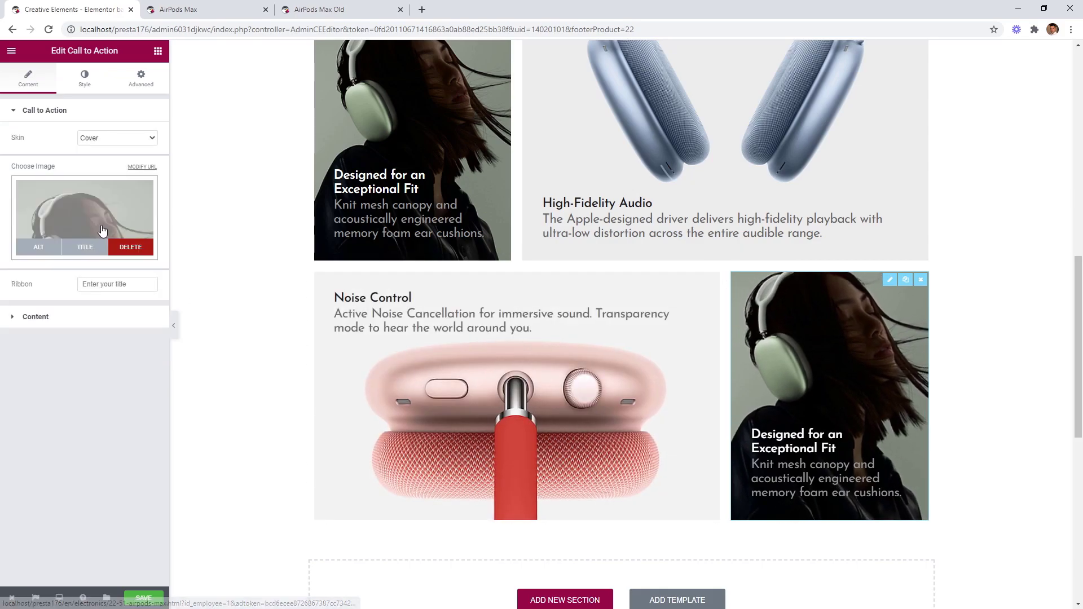
{"action": "left_click", "coordinate": [98, 218]}
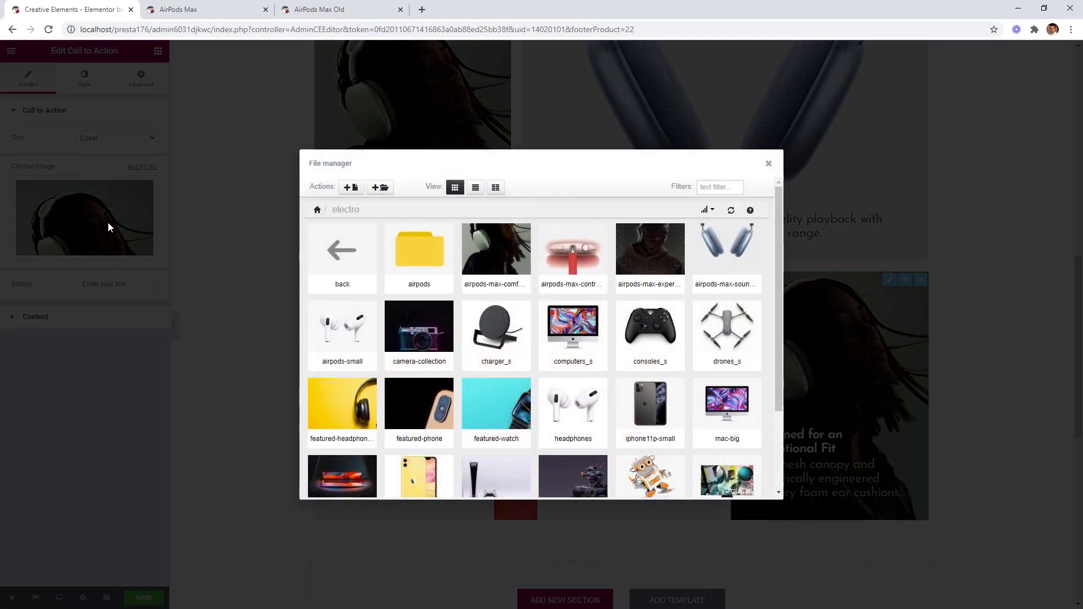
{"action": "left_click", "coordinate": [647, 252]}
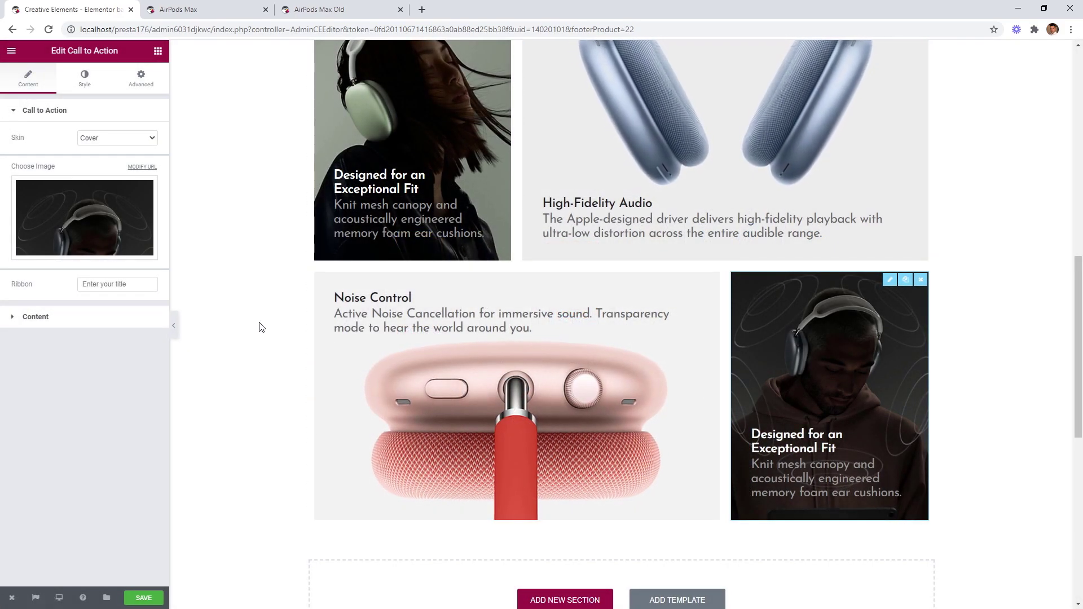
Title the card 'Spatial Audio' with the description 'For theater-like sound that surrounds you.'
{"action": "left_click", "coordinate": [125, 318]}
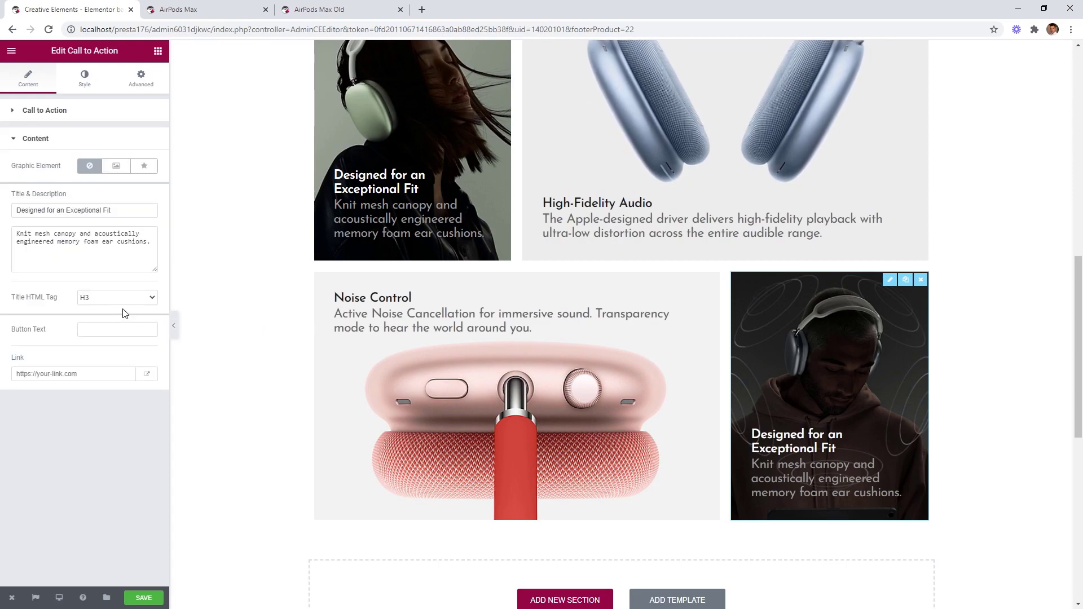
{"action": "left_click", "coordinate": [119, 210]}
{"action": "key", "text": "ctrl+a"}
{"action": "type", "text": "Spatial Audio"}
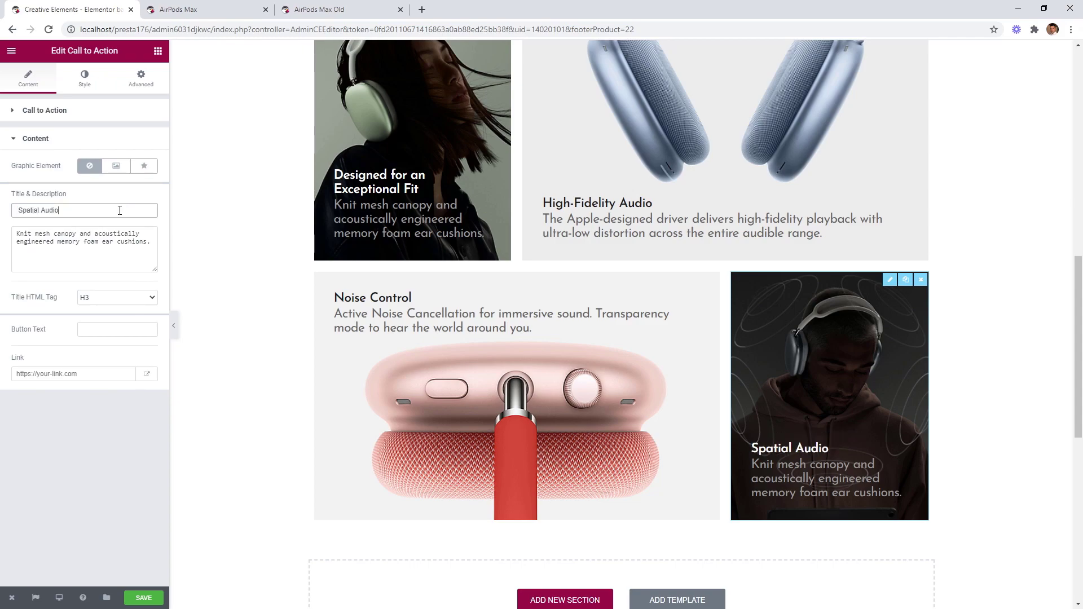
{"action": "left_click", "coordinate": [154, 243]}
{"action": "key", "text": "ctrl+a"}
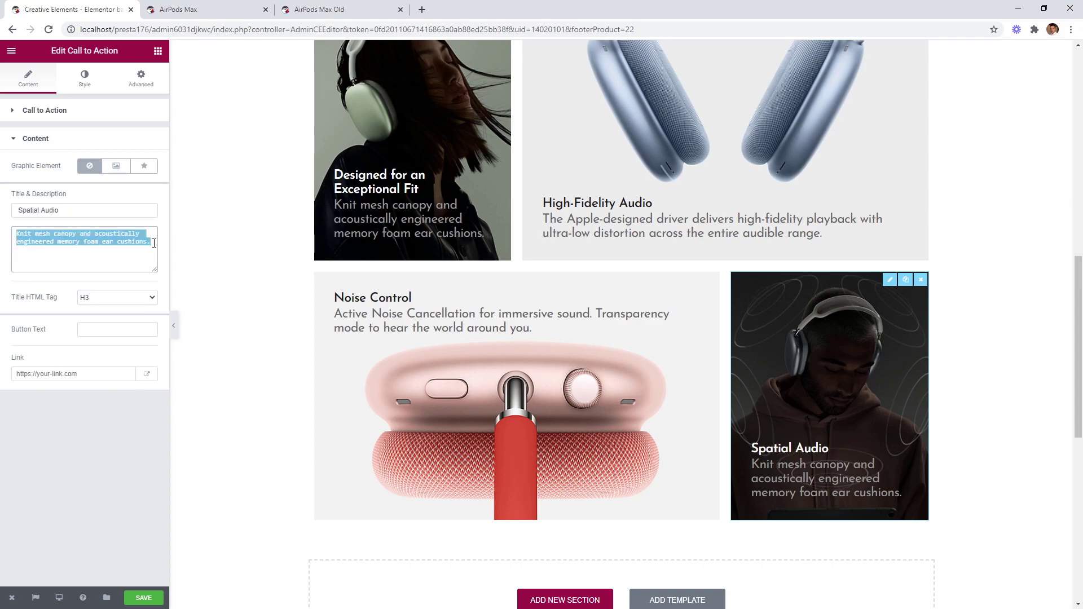
{"action": "type", "text": "For theater-like sound that surrounds you."}
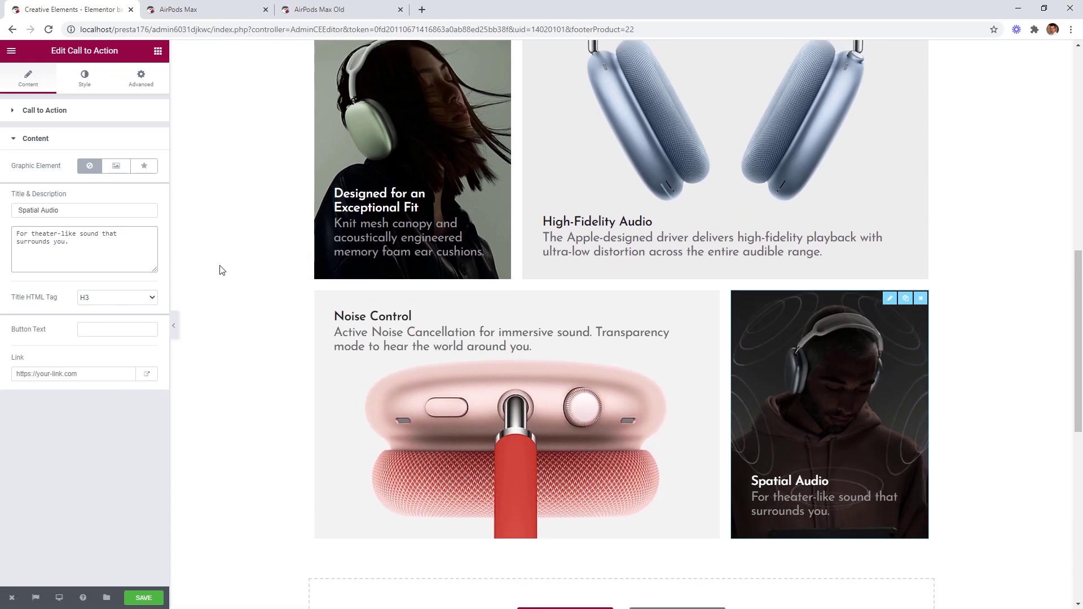
{"action": "scroll", "coordinate": [220, 268], "scroll_direction": "up", "scroll_amount": 4}
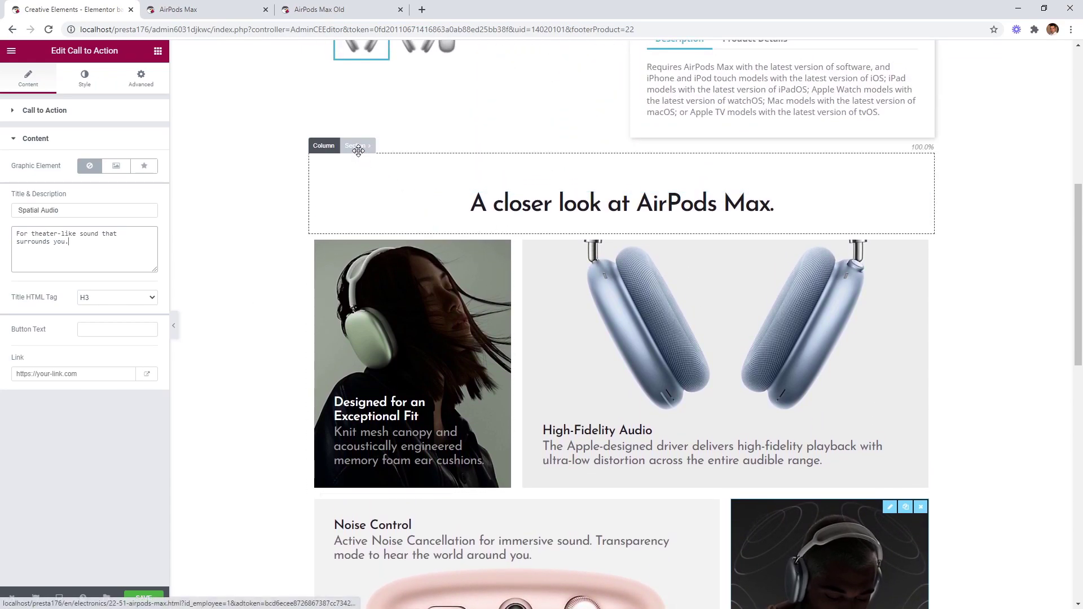
Copy the closer-look heading section below the feature cards and change its text to 'What's in the Box'
{"action": "left_click", "coordinate": [356, 146]}
{"action": "left_click", "coordinate": [394, 150]}
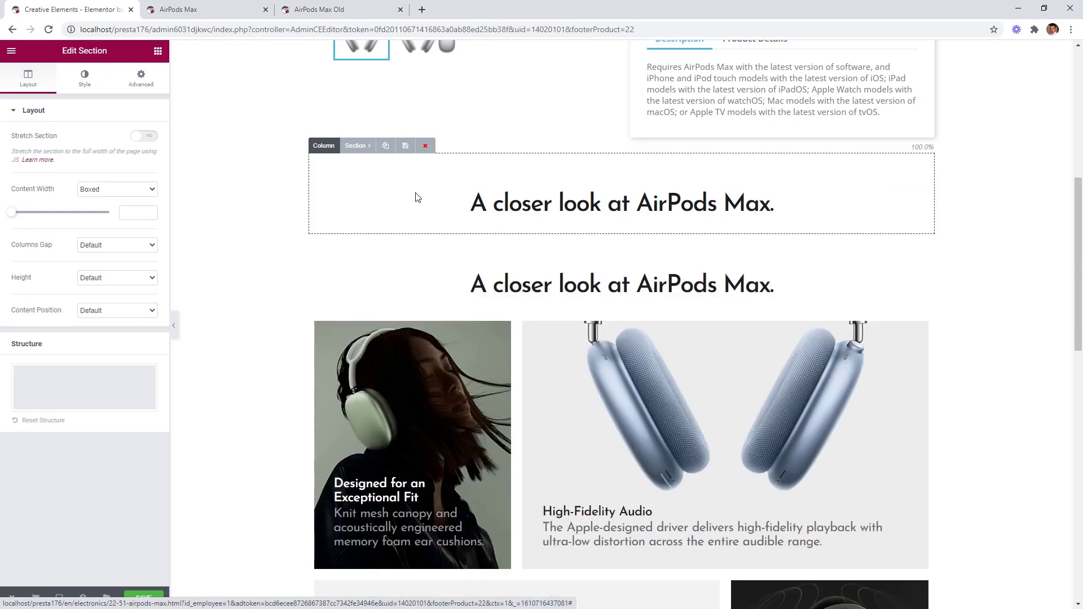
{"action": "left_click_drag", "start_coordinate": [357, 225], "coordinate": [388, 354]}
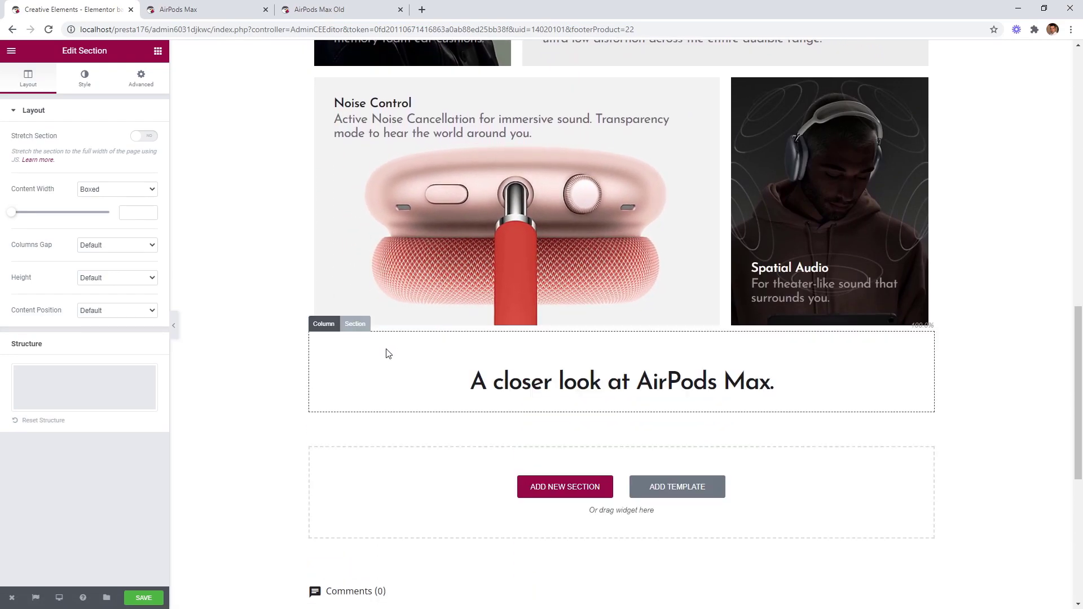
{"action": "left_click", "coordinate": [474, 376]}
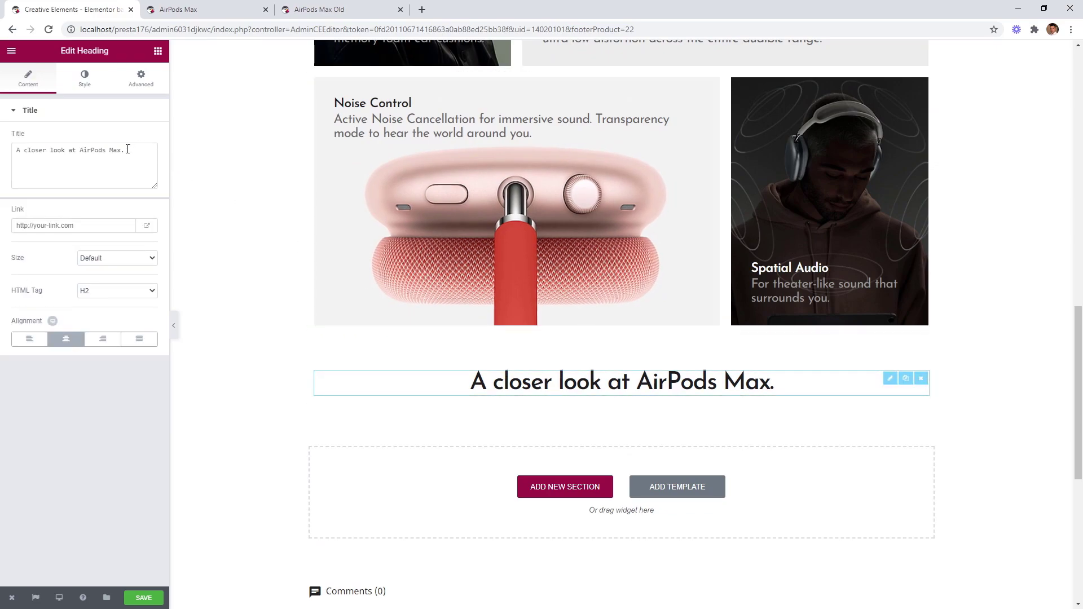
{"action": "triple_click", "coordinate": [134, 150]}
{"action": "type", "text": "What’s in the Box"}
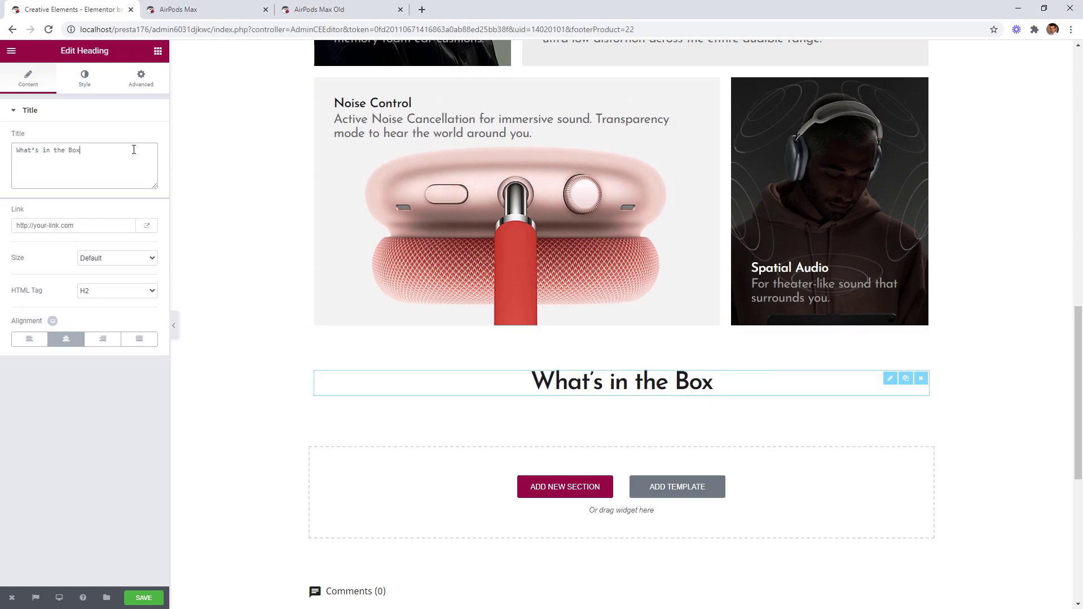
{"action": "scroll", "coordinate": [224, 235], "scroll_direction": "down", "scroll_amount": 2}
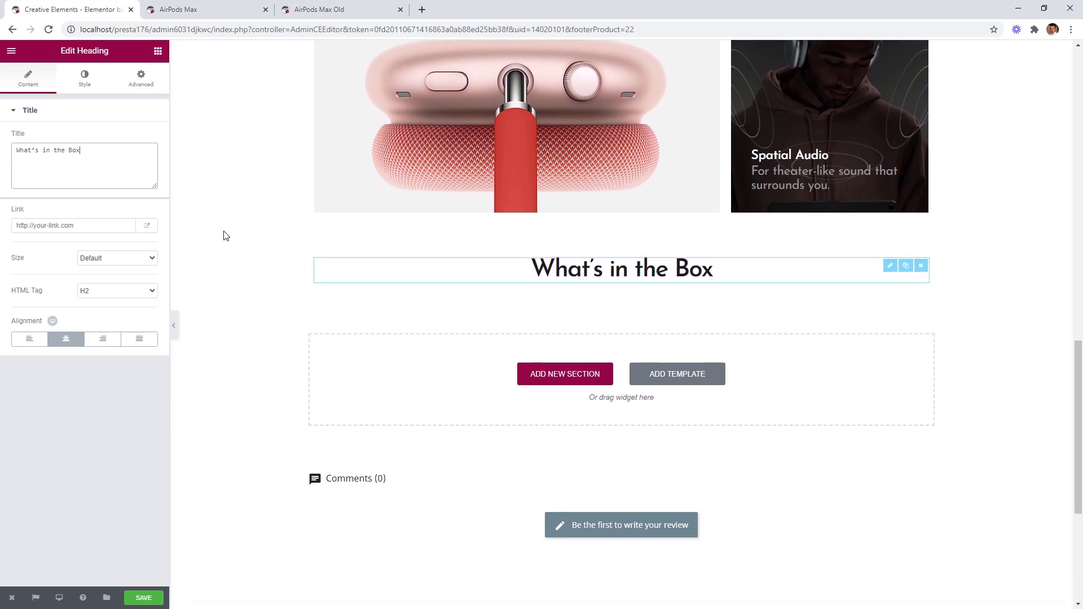
Add a three-column section with an Image widget showing box-1 in the first column
{"action": "left_click", "coordinate": [587, 374]}
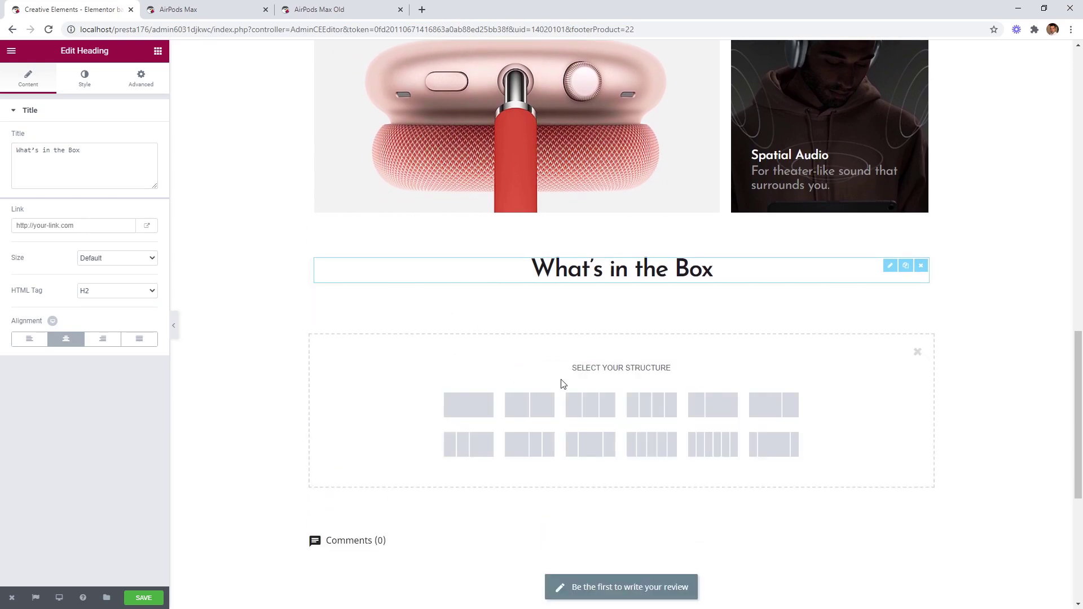
{"action": "left_click", "coordinate": [591, 408]}
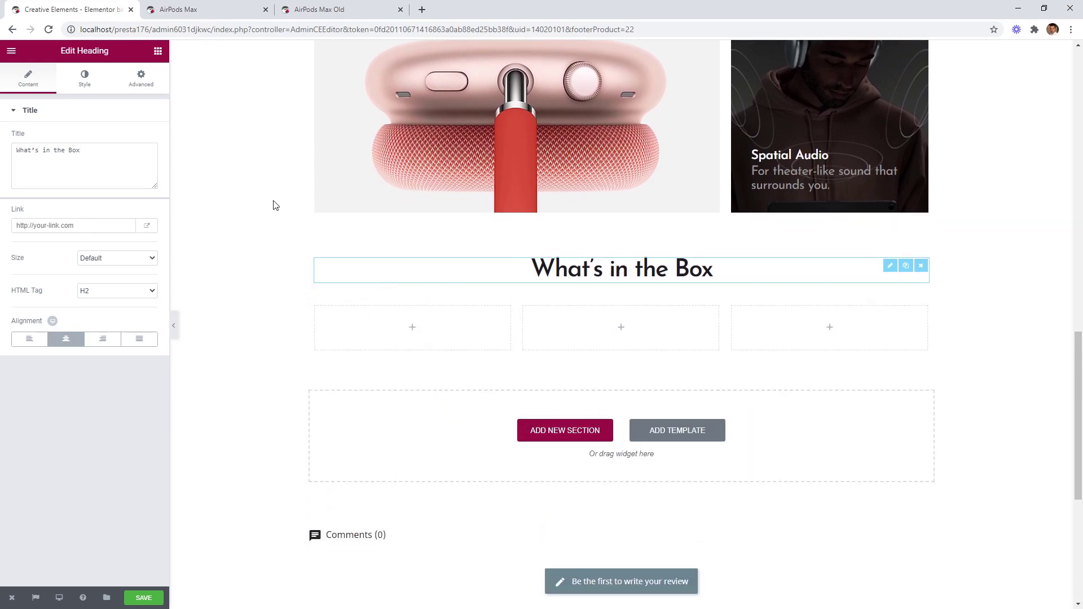
{"action": "left_click", "coordinate": [158, 51]}
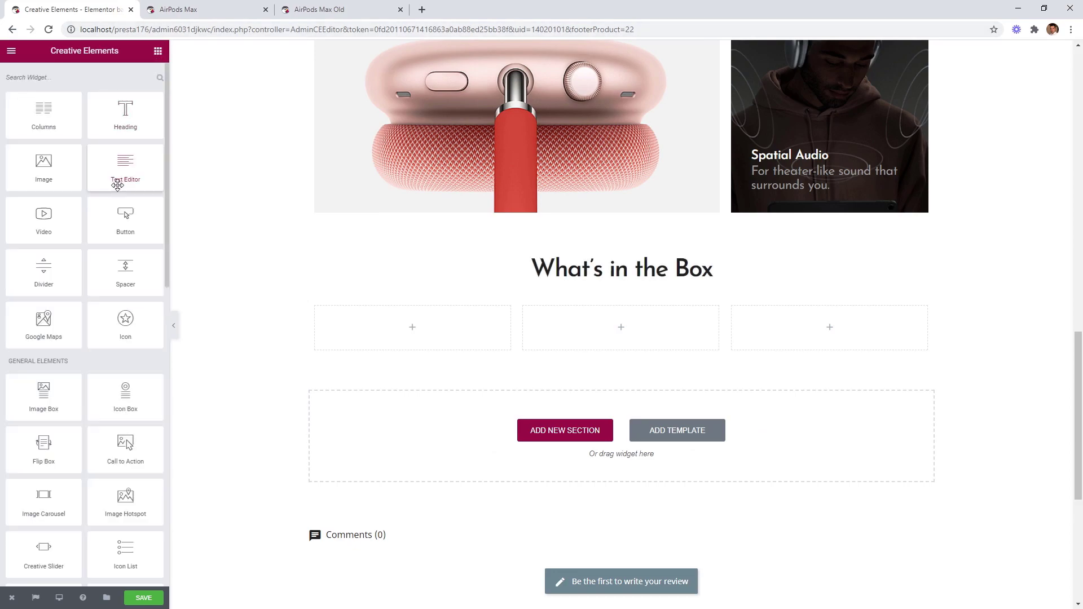
{"action": "left_click_drag", "start_coordinate": [44, 167], "coordinate": [382, 333]}
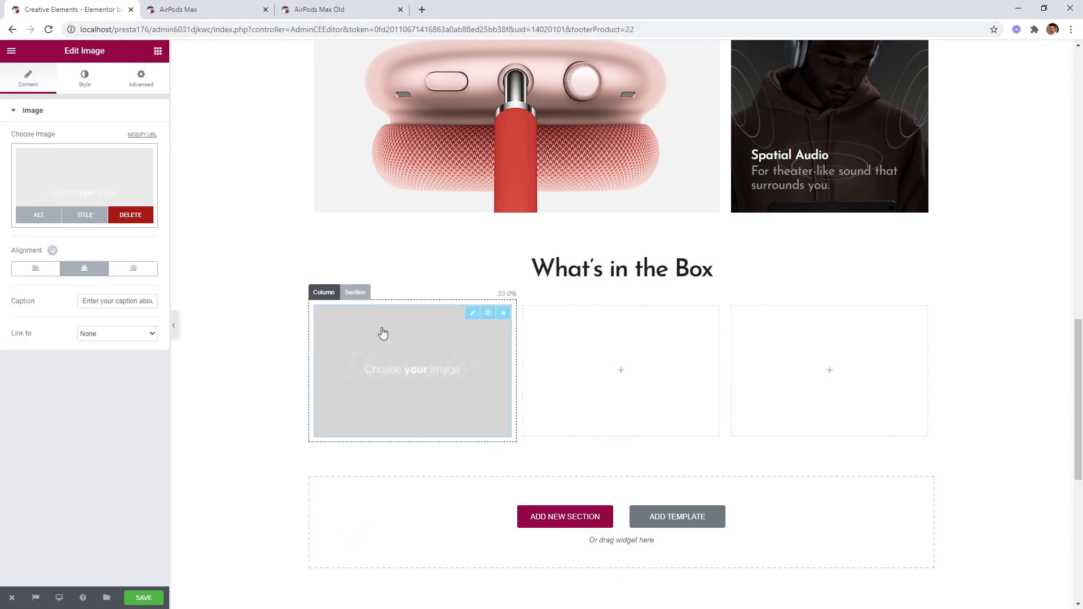
{"action": "left_click", "coordinate": [76, 166]}
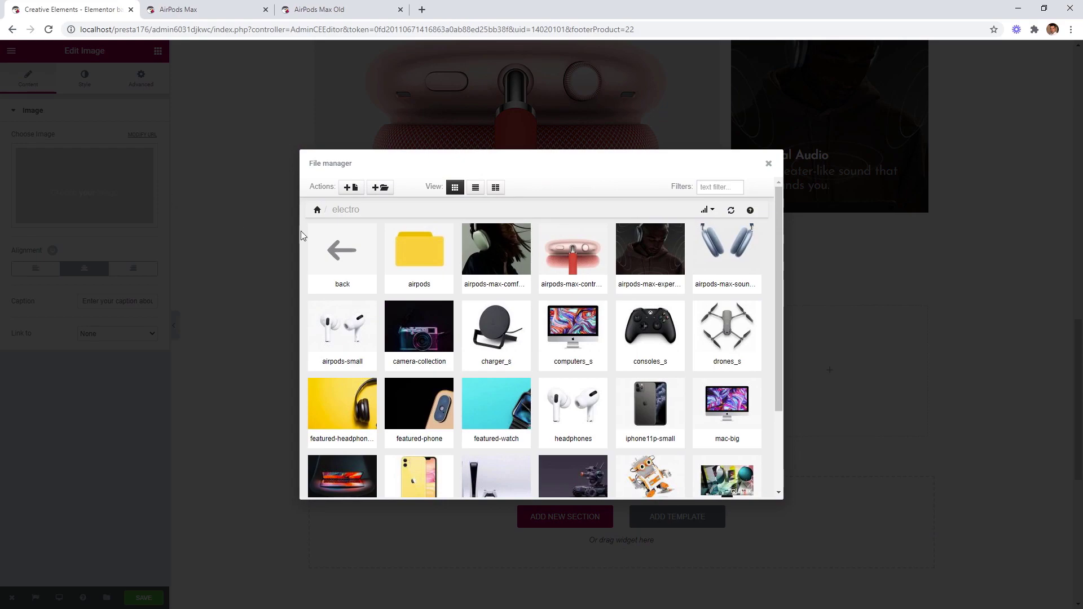
{"action": "left_click", "coordinate": [420, 248]}
{"action": "left_click", "coordinate": [405, 244]}
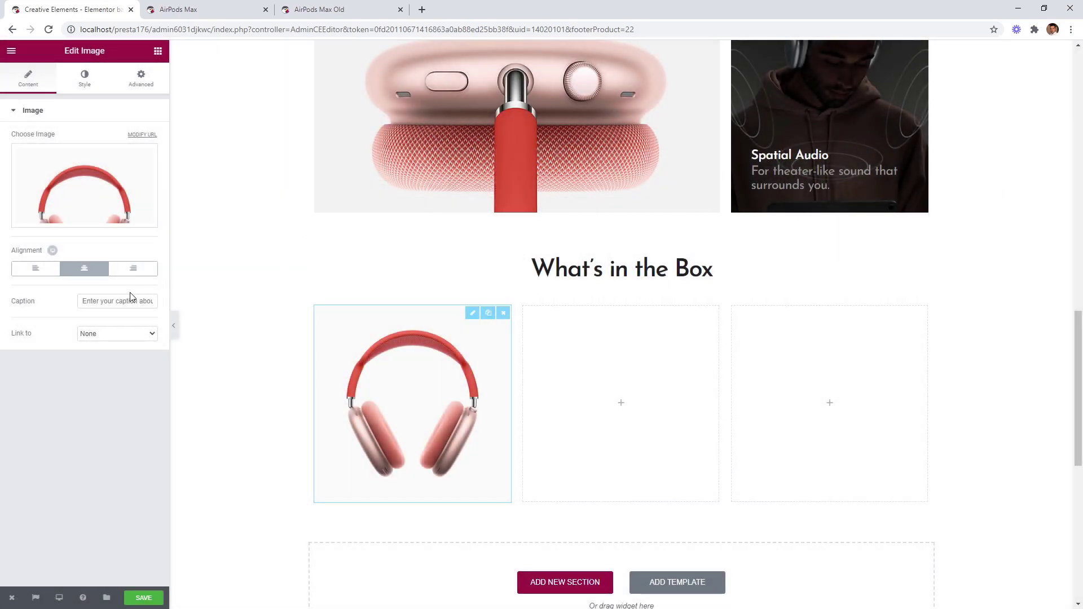
Caption the image 'AirPods Max' at size 18 with 3.1 line height, then duplicate it
{"action": "left_click", "coordinate": [111, 300]}
{"action": "type", "text": "AirPods Max"}
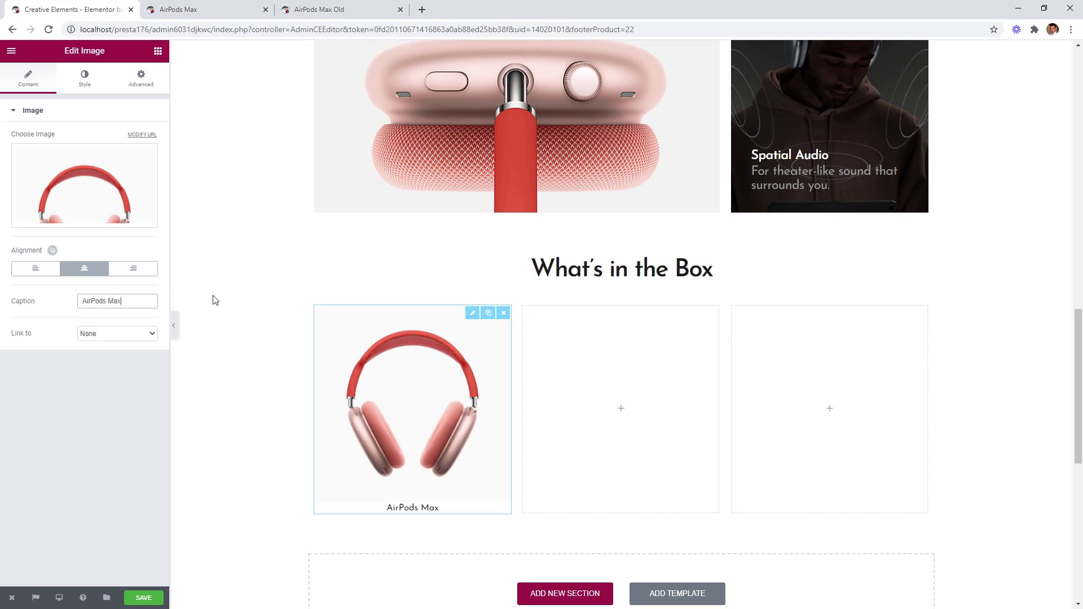
{"action": "left_click", "coordinate": [101, 85]}
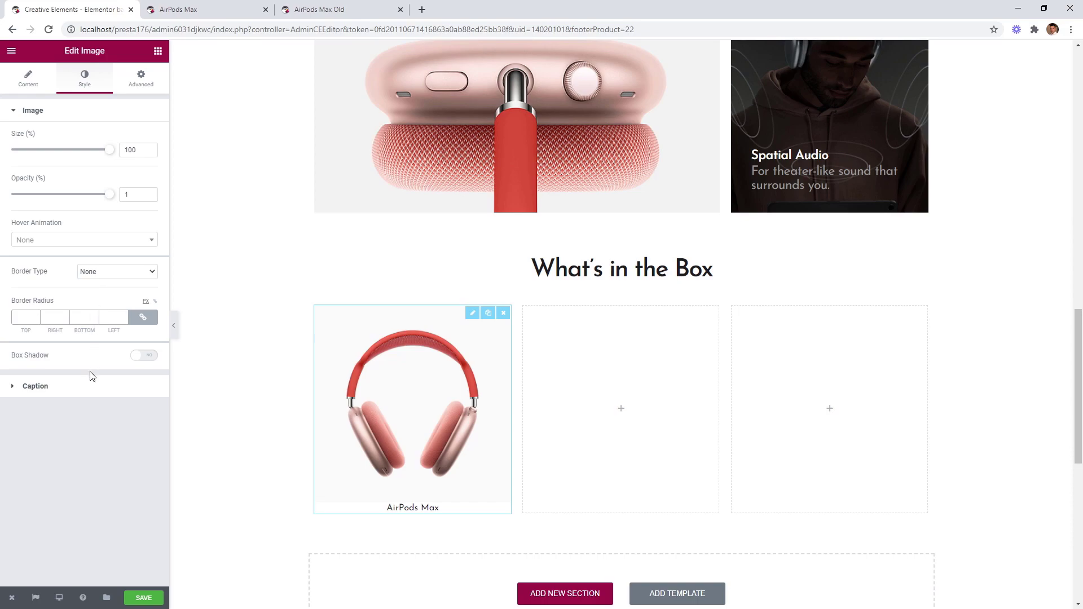
{"action": "left_click", "coordinate": [93, 387]}
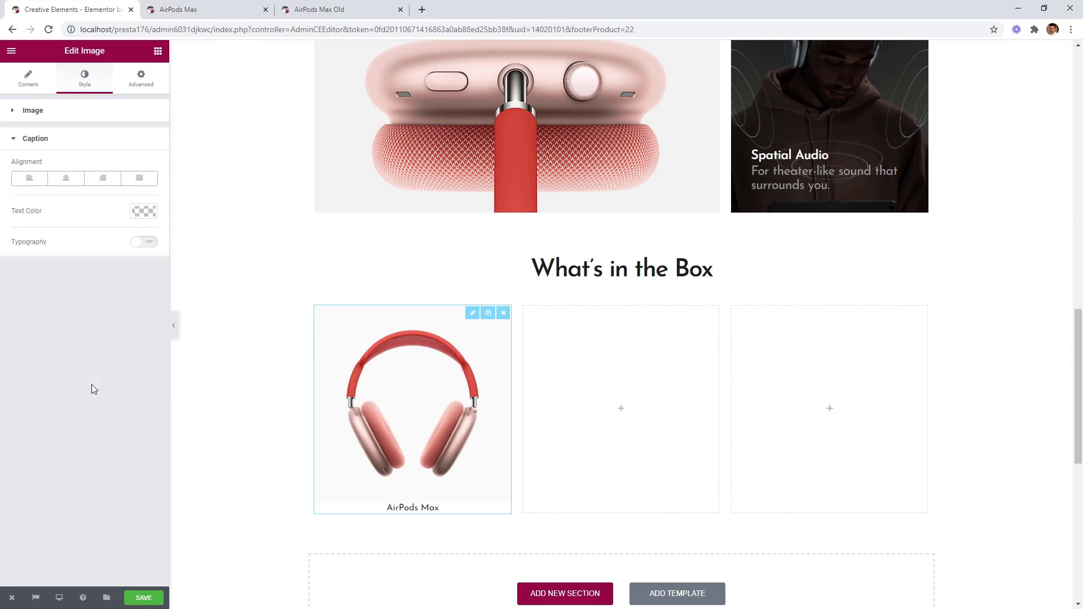
{"action": "left_click", "coordinate": [145, 242]}
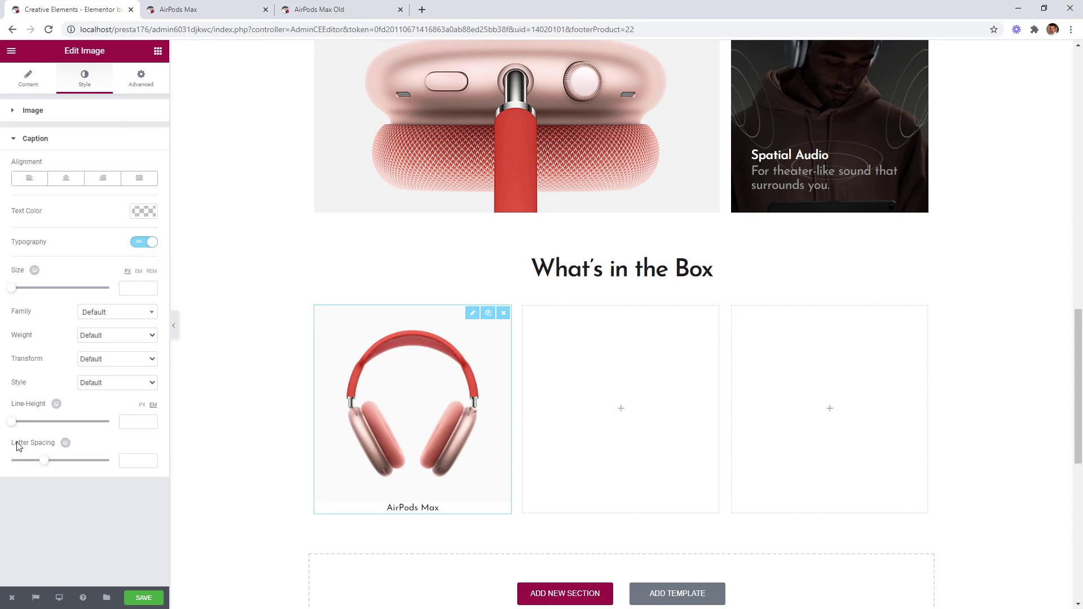
{"action": "left_click_drag", "start_coordinate": [15, 427], "coordinate": [45, 427]}
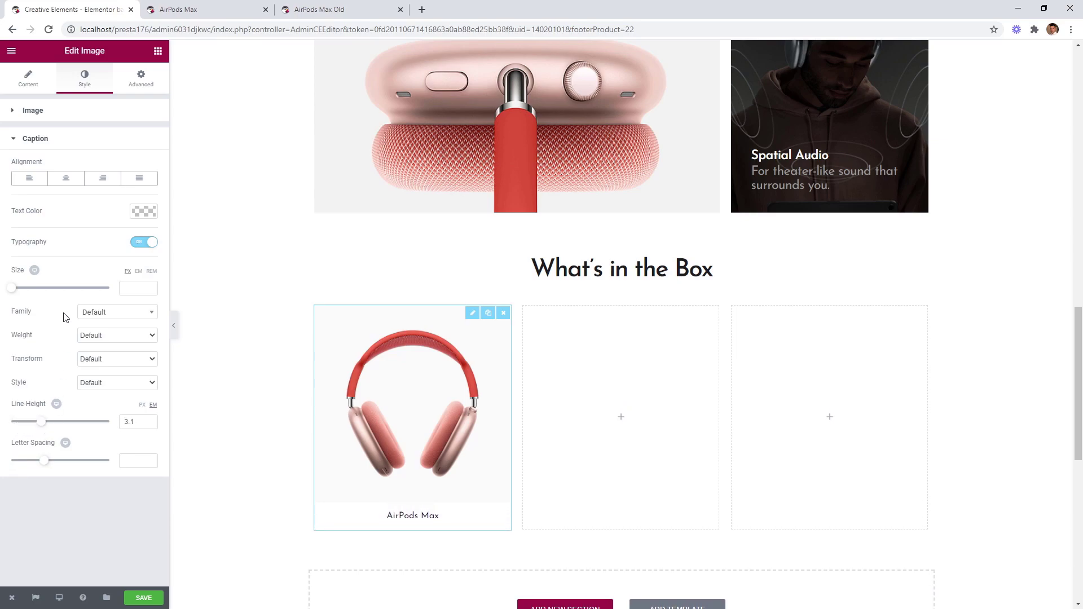
{"action": "left_click_drag", "start_coordinate": [15, 293], "coordinate": [23, 294]}
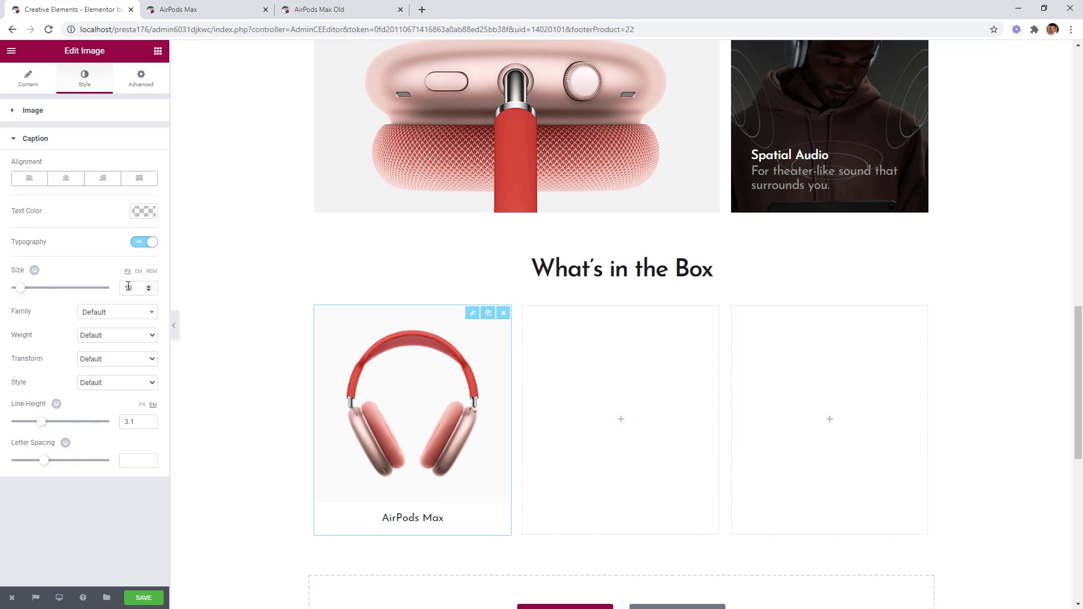
{"action": "left_click", "coordinate": [149, 290]}
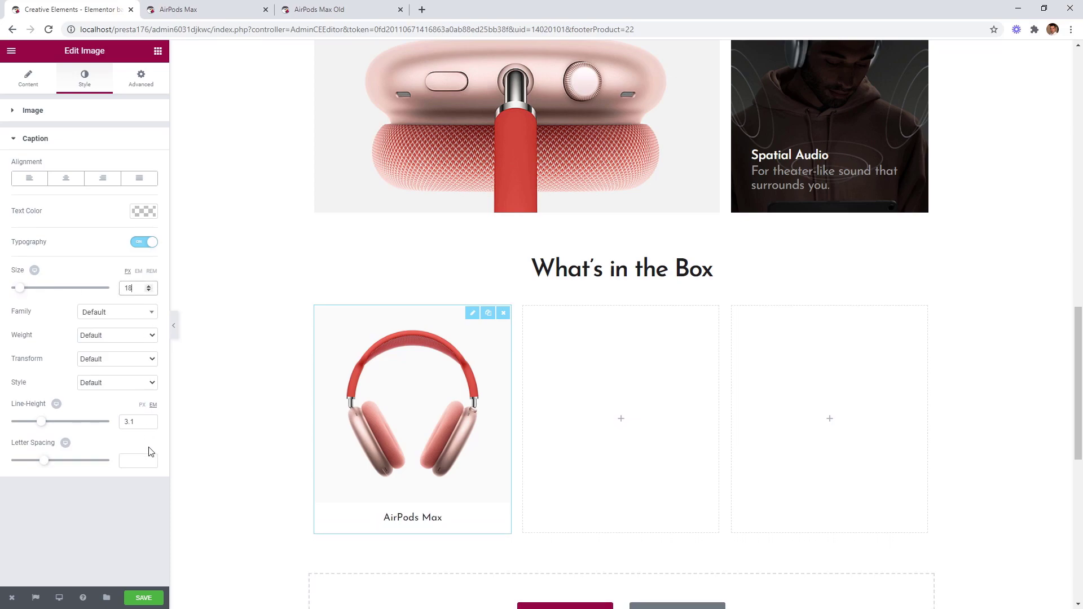
{"action": "left_click", "coordinate": [487, 314]}
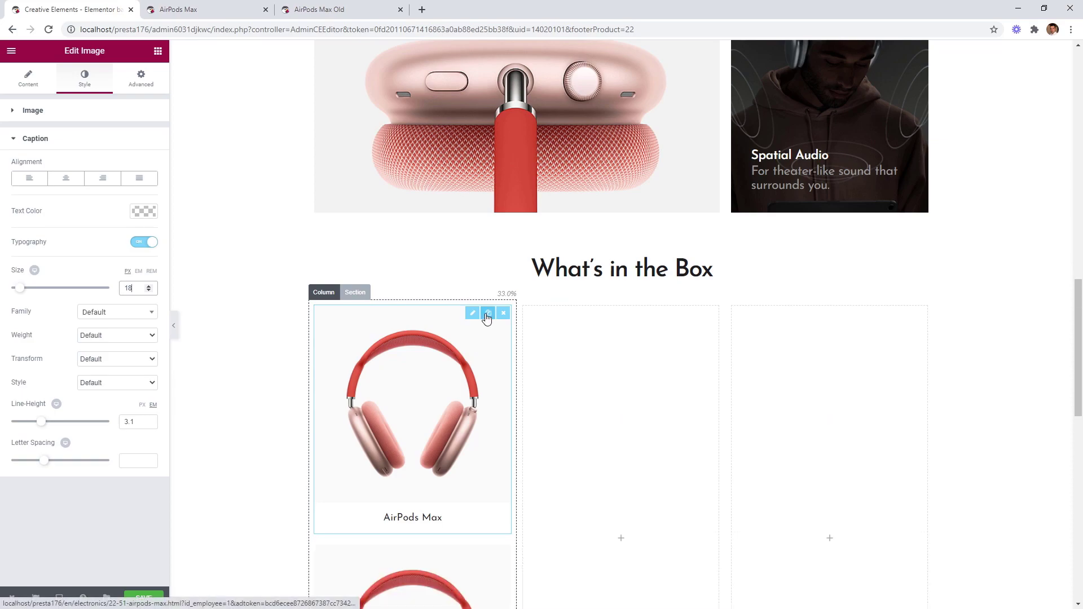
Put image copies in columns 2 and 3, showing box-2 and box-3 respectively
{"action": "left_click_drag", "start_coordinate": [489, 367], "coordinate": [613, 363]}
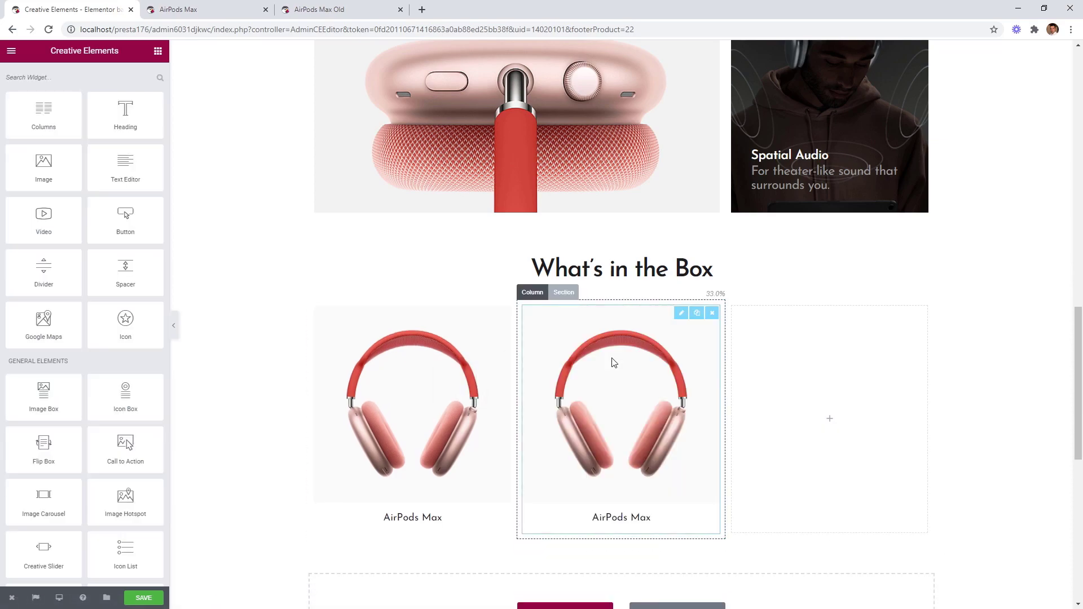
{"action": "left_click", "coordinate": [697, 313]}
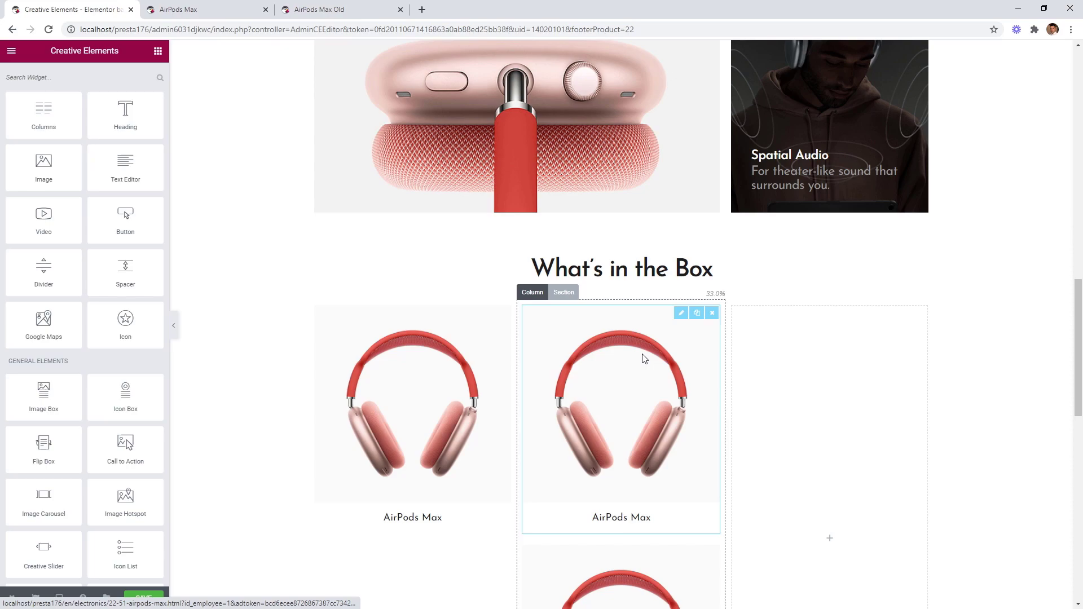
{"action": "left_click_drag", "start_coordinate": [644, 358], "coordinate": [767, 355]}
{"action": "left_click", "coordinate": [651, 375]}
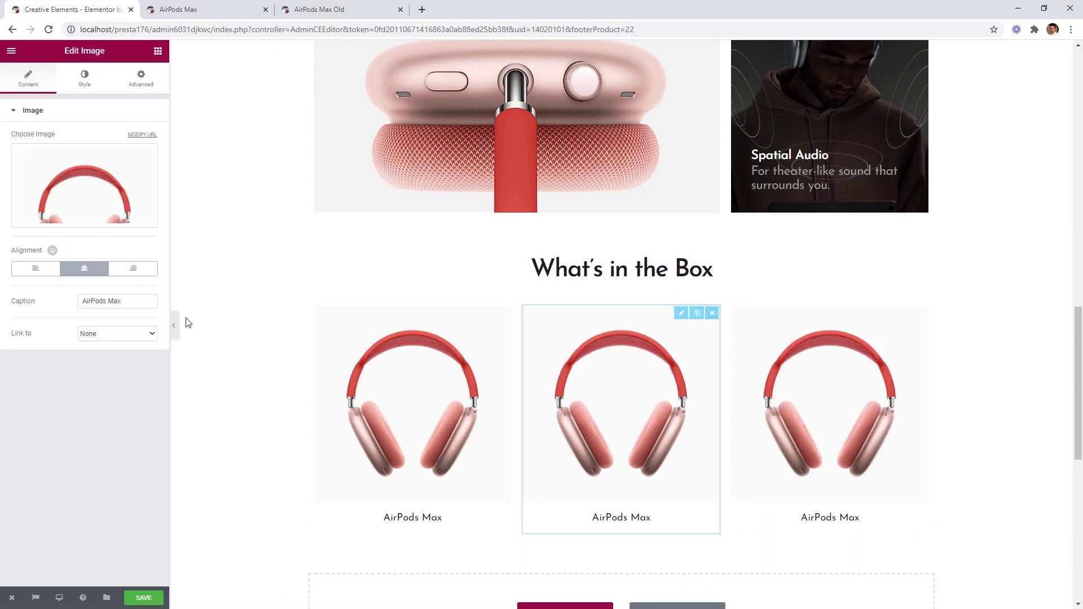
{"action": "left_click", "coordinate": [112, 202]}
{"action": "double_click", "coordinate": [493, 243]}
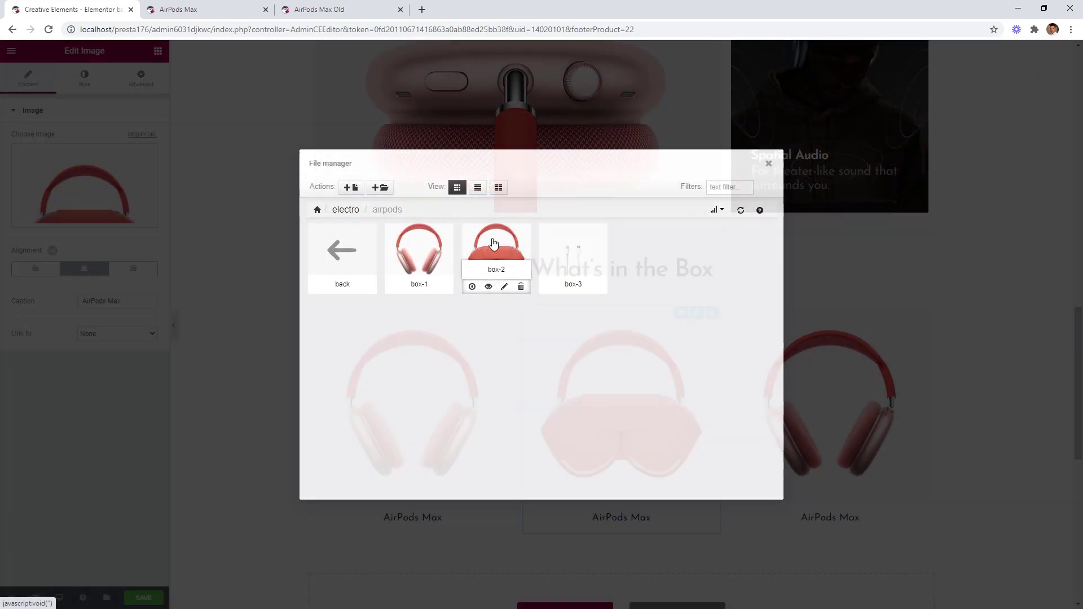
{"action": "left_click", "coordinate": [835, 360]}
{"action": "left_click", "coordinate": [109, 194]}
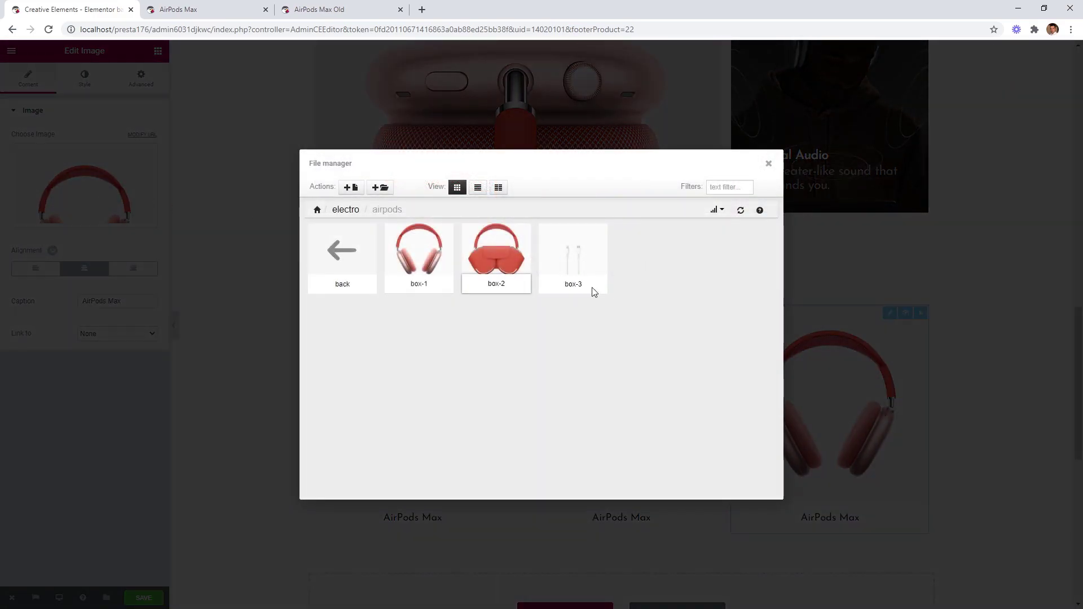
{"action": "double_click", "coordinate": [573, 253]}
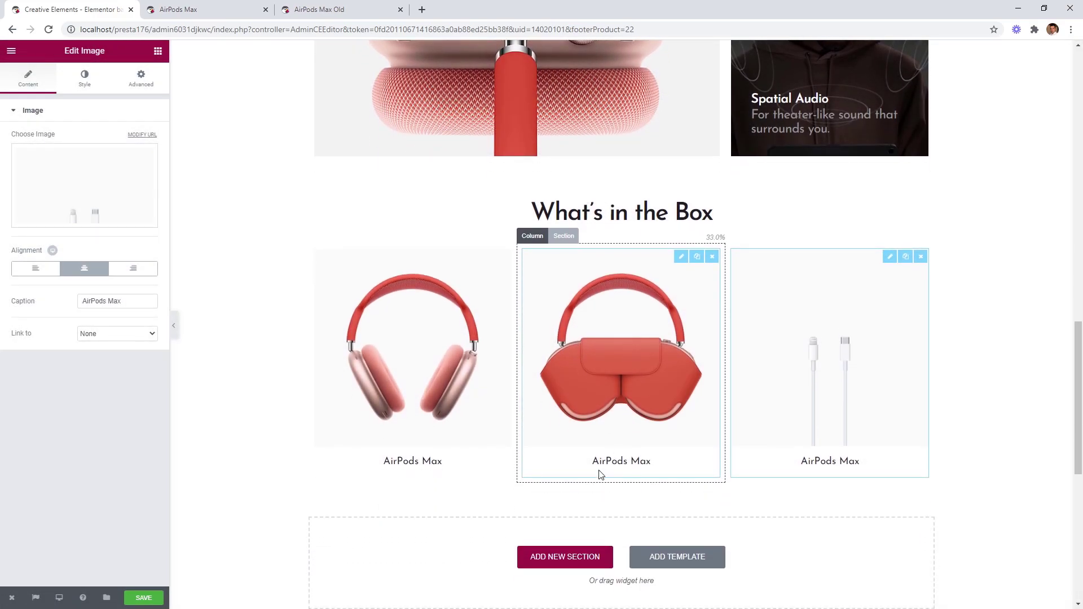
Change the captions to 'Smart Case' and 'Lightning to USB-C Cable'
{"action": "left_click", "coordinate": [593, 457]}
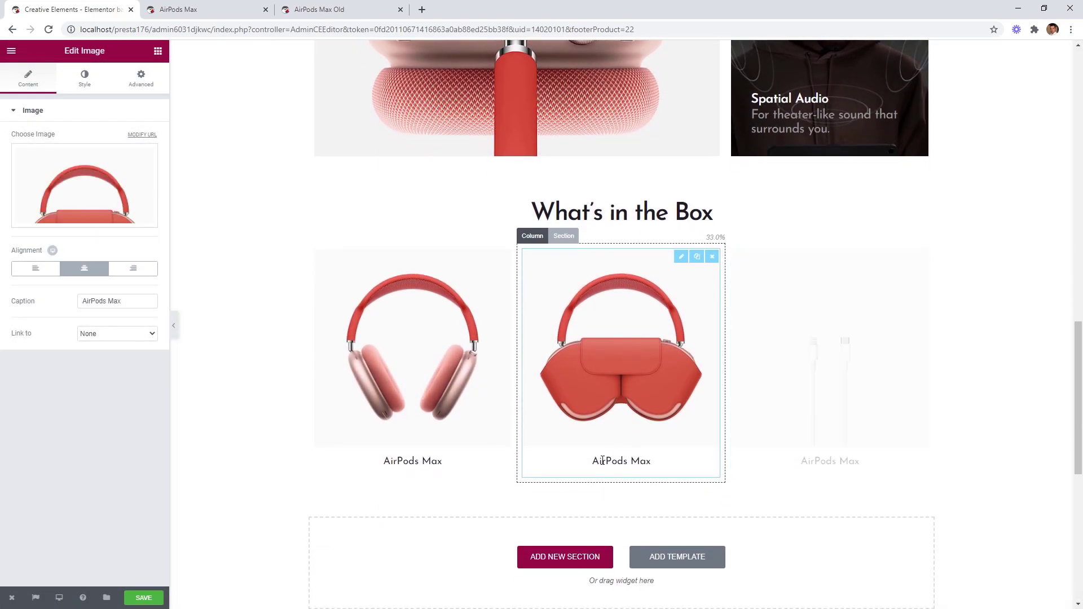
{"action": "triple_click", "coordinate": [126, 301]}
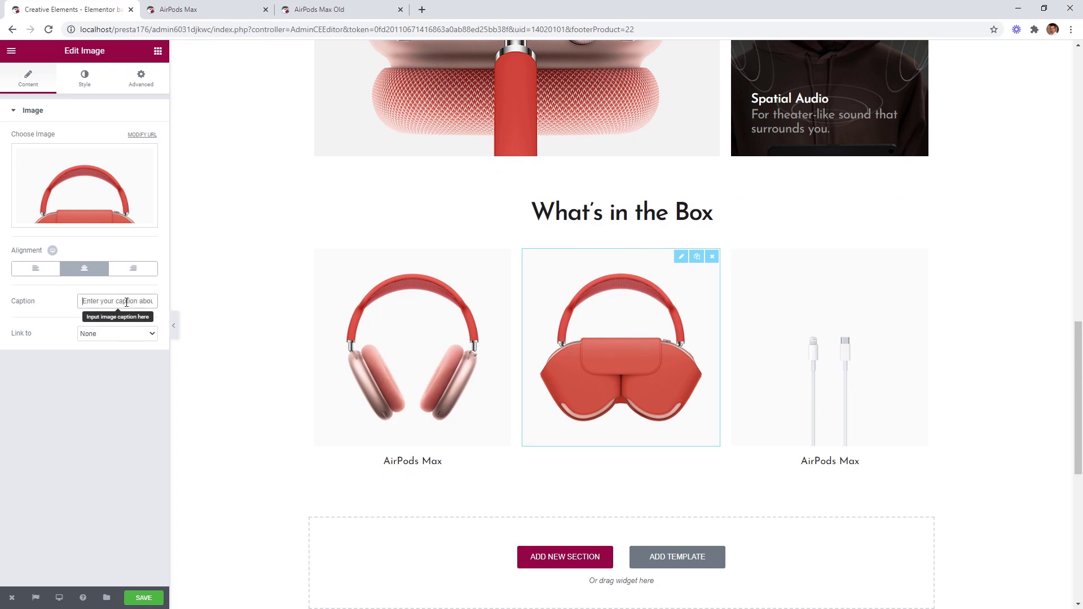
{"action": "type", "text": "Smart Case"}
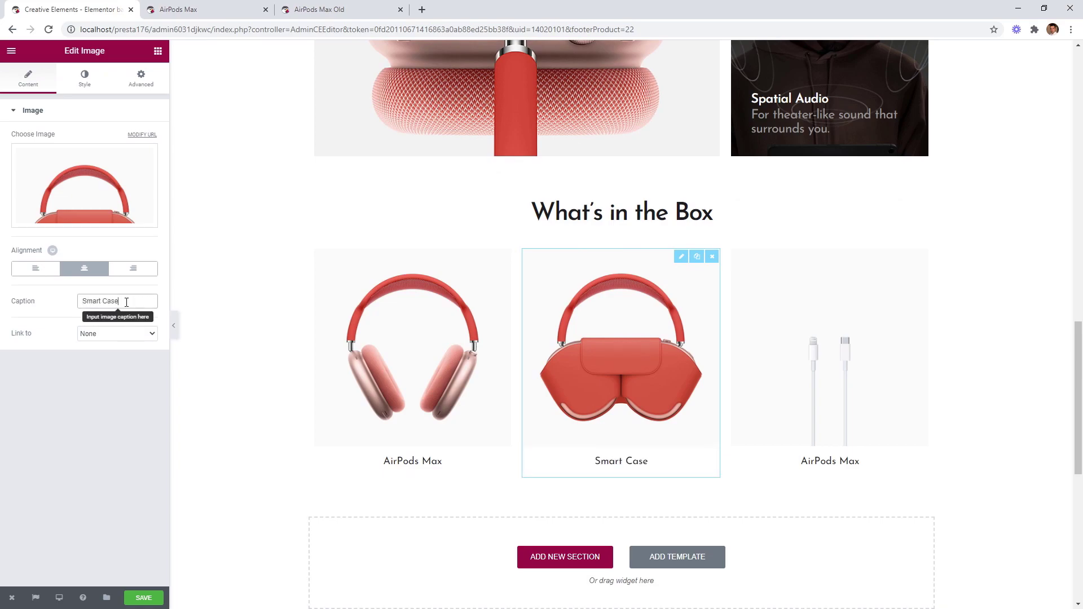
{"action": "left_click", "coordinate": [886, 352]}
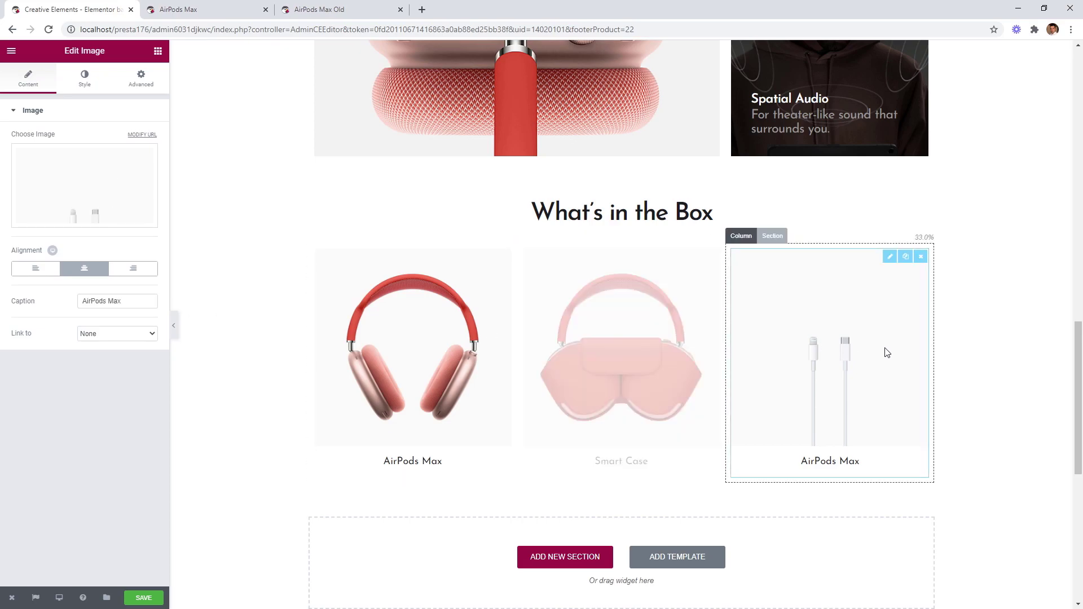
{"action": "triple_click", "coordinate": [125, 301]}
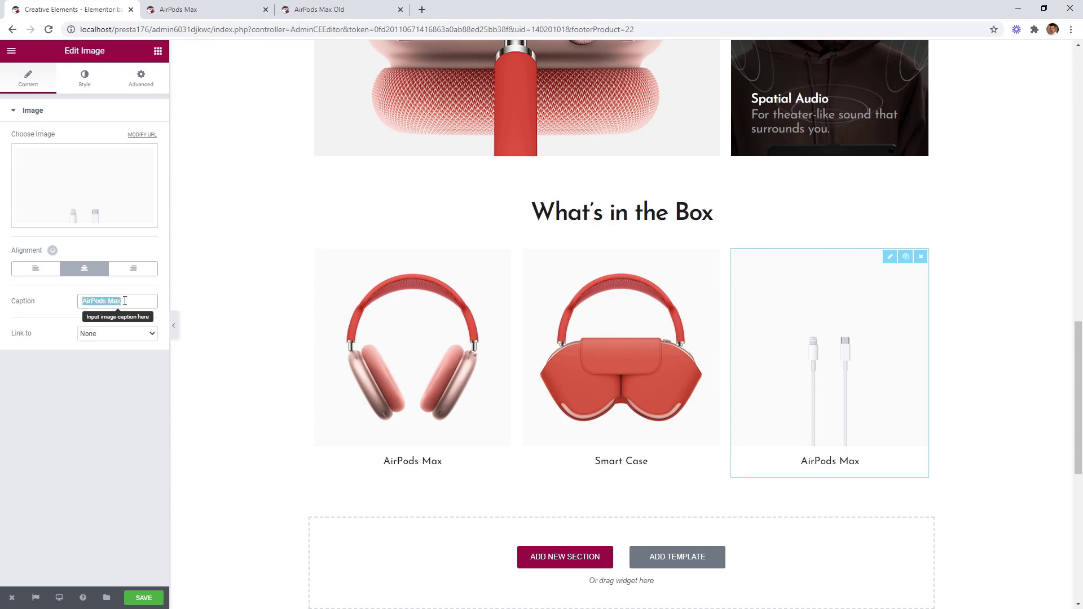
{"action": "type", "text": "Lightning to USB-C Cable"}
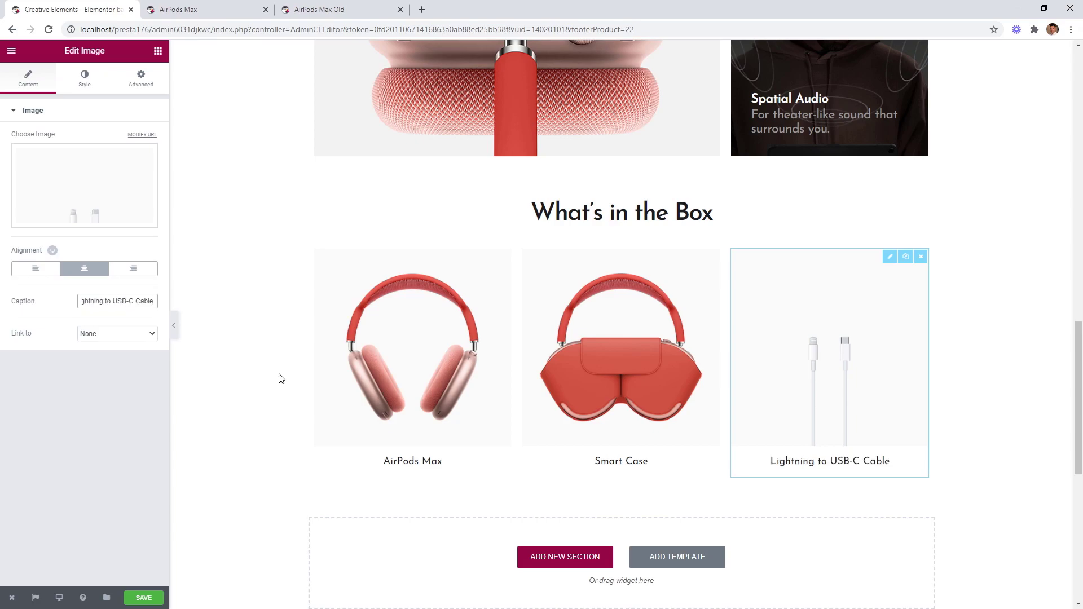
{"action": "scroll", "coordinate": [279, 376], "scroll_direction": "down", "scroll_amount": 2}
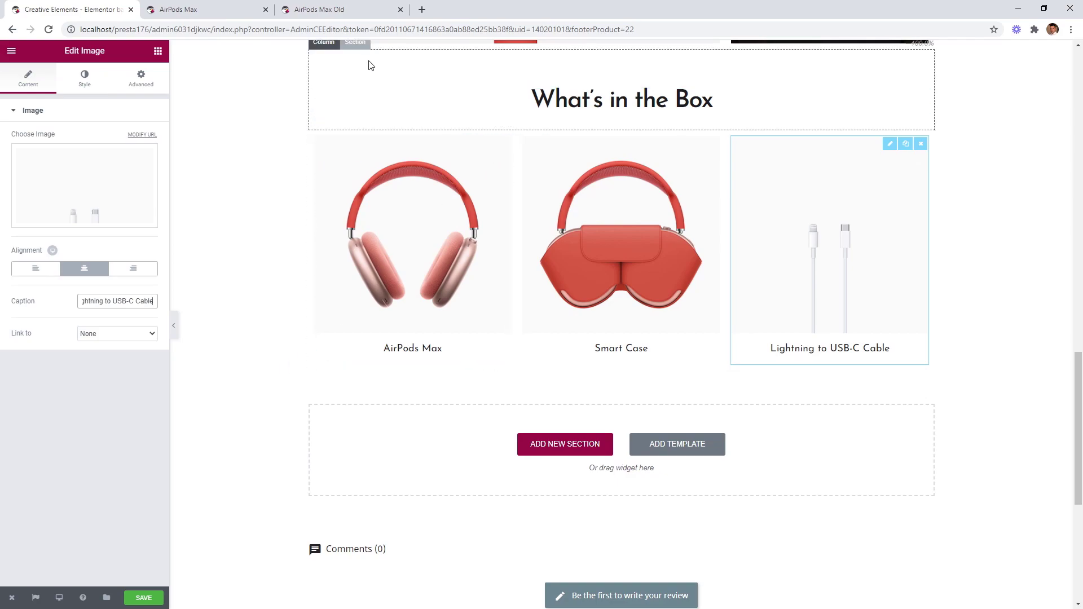
Duplicate the What's in the Box heading below the images and retitle it 'In case you missed anything.'
{"action": "left_click", "coordinate": [359, 47]}
{"action": "scroll", "coordinate": [383, 85], "scroll_direction": "up", "scroll_amount": 1}
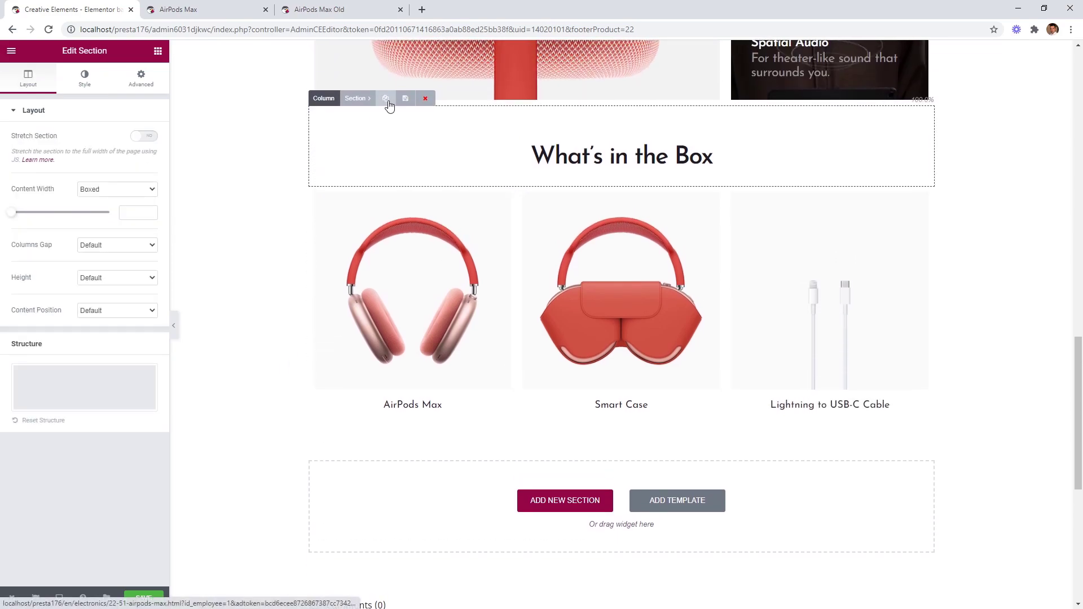
{"action": "left_click", "coordinate": [388, 105]}
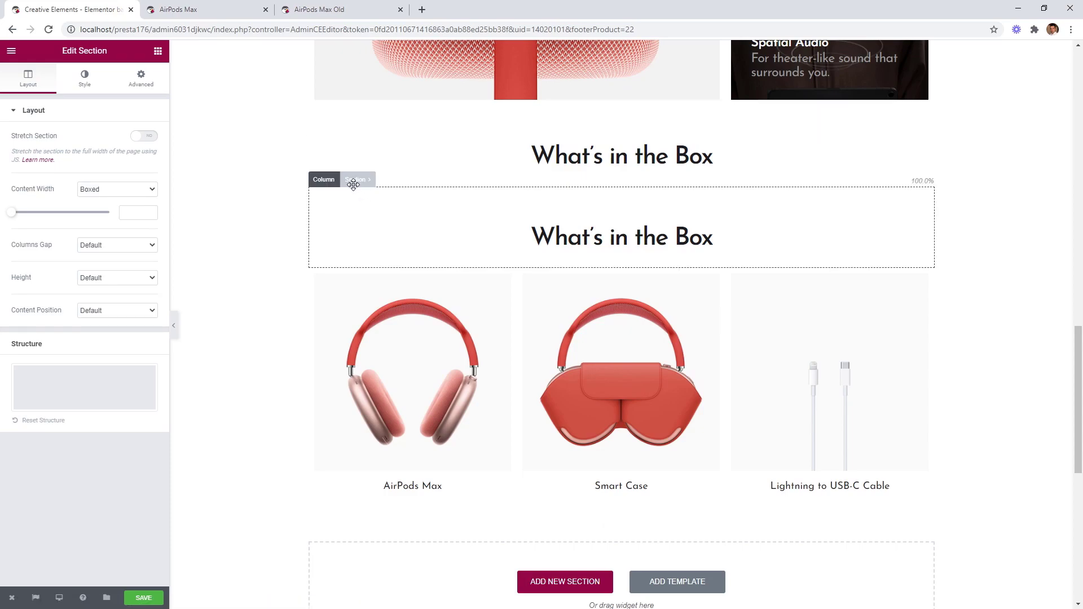
{"action": "left_click_drag", "start_coordinate": [350, 179], "coordinate": [365, 326]}
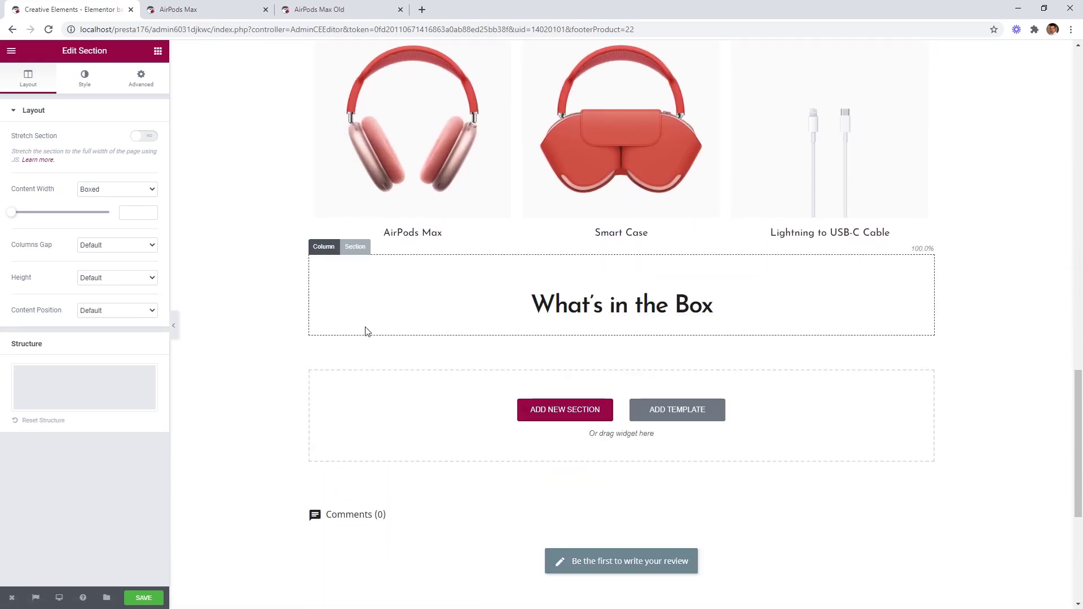
{"action": "left_click", "coordinate": [553, 303]}
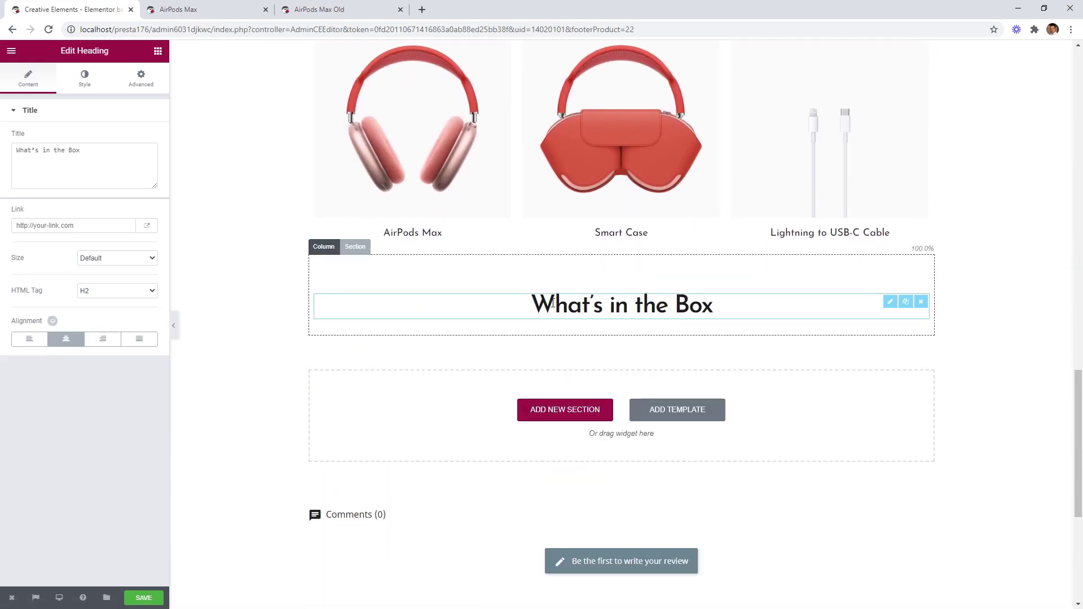
{"action": "left_click", "coordinate": [86, 149]}
{"action": "key", "text": "ctrl+a"}
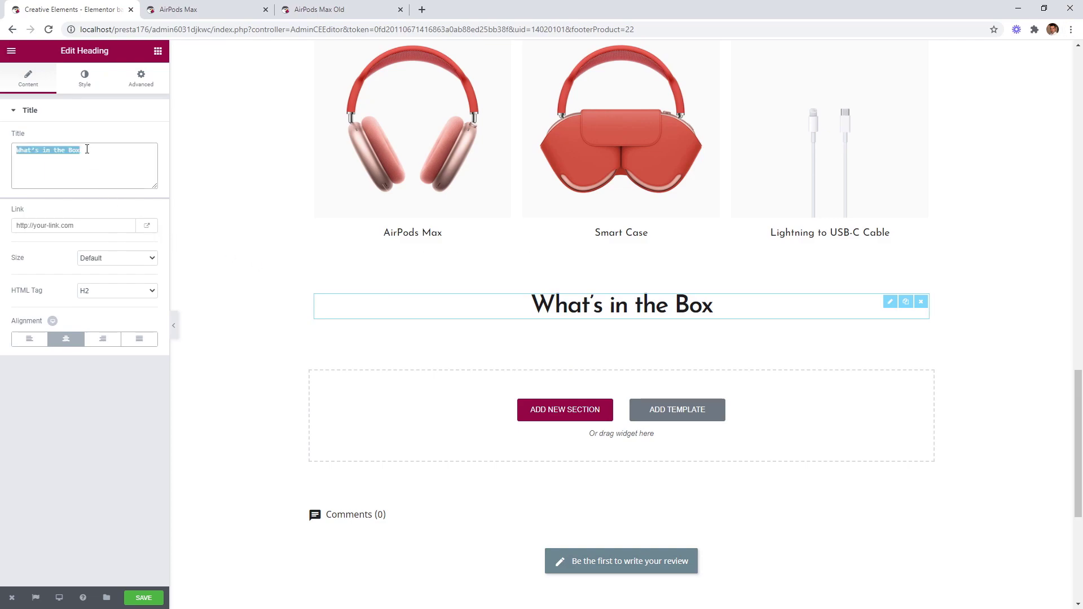
{"action": "type", "text": "In case you missed anything."}
{"action": "scroll", "coordinate": [220, 215], "scroll_direction": "down", "scroll_amount": 2}
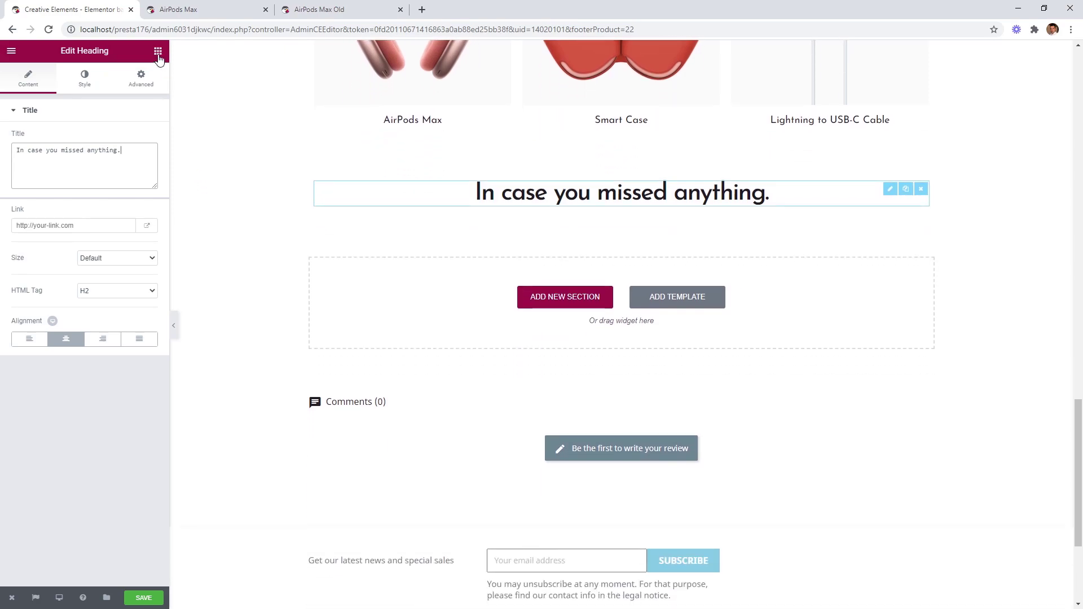
Drag a Toggle widget below the 'In case you missed anything.' heading
{"action": "left_click", "coordinate": [158, 51]}
{"action": "scroll", "coordinate": [120, 164], "scroll_direction": "down", "scroll_amount": 2}
{"action": "scroll", "coordinate": [121, 164], "scroll_direction": "down", "scroll_amount": 2}
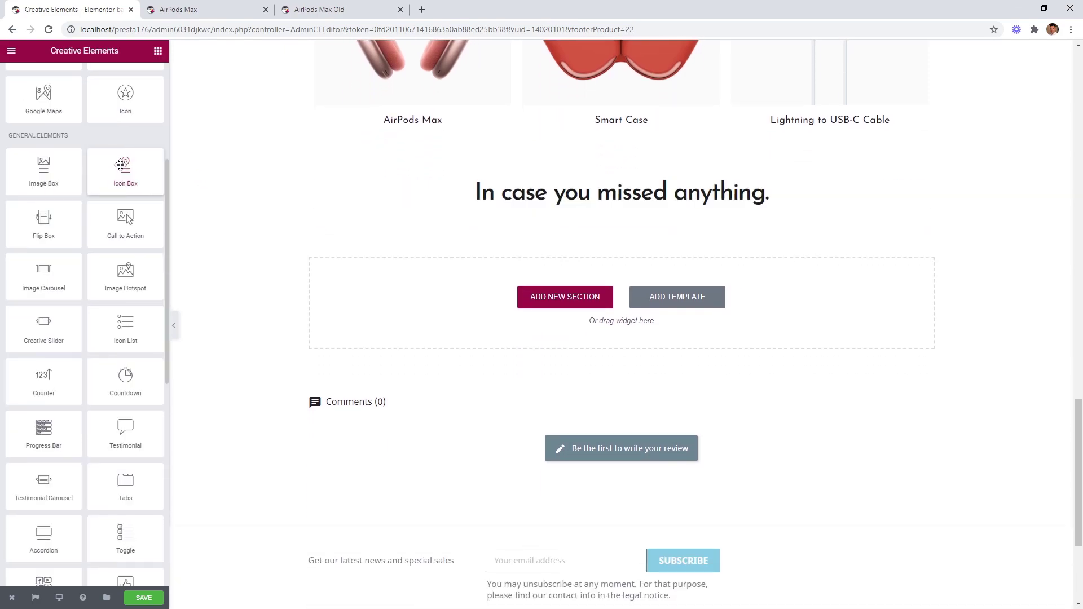
{"action": "left_click_drag", "start_coordinate": [125, 533], "coordinate": [500, 297]}
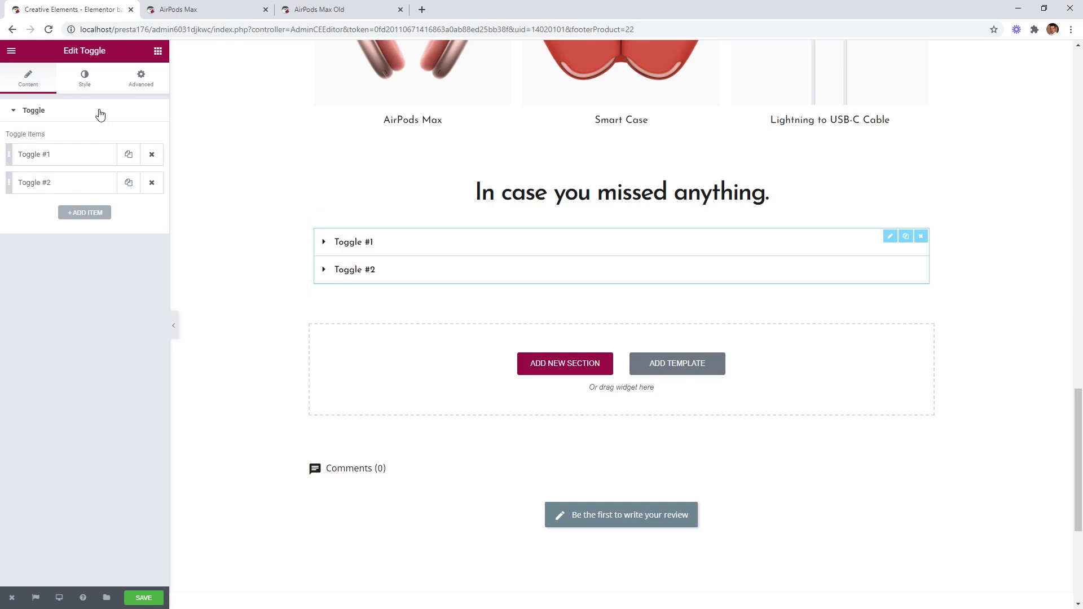
Give the toggle titles custom typography: size 22 px and line height 2.3
{"action": "left_click", "coordinate": [81, 81]}
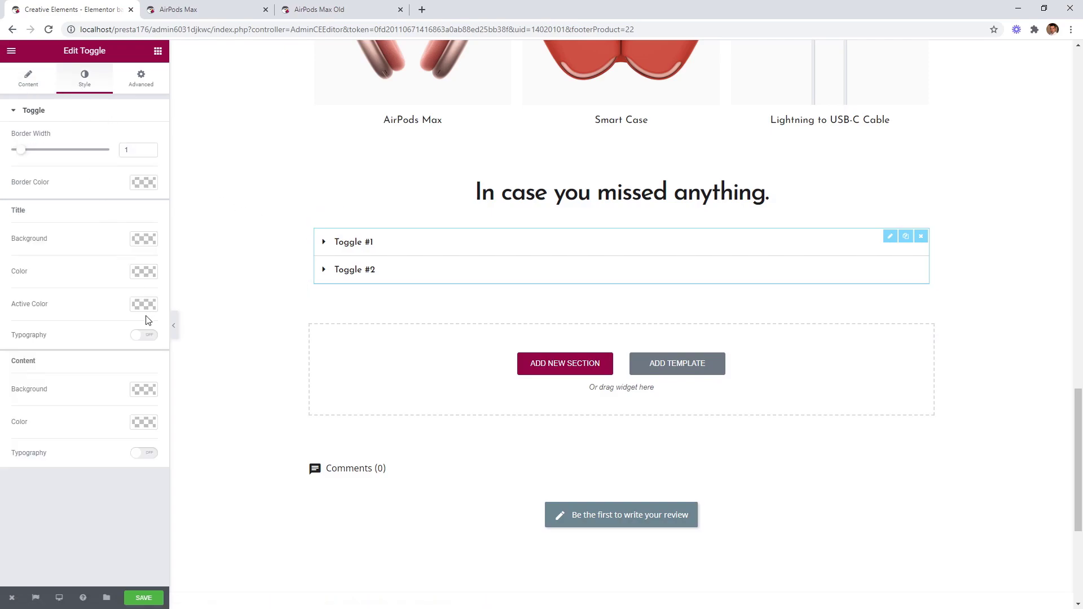
{"action": "left_click", "coordinate": [145, 335]}
{"action": "scroll", "coordinate": [129, 322], "scroll_direction": "down", "scroll_amount": 2}
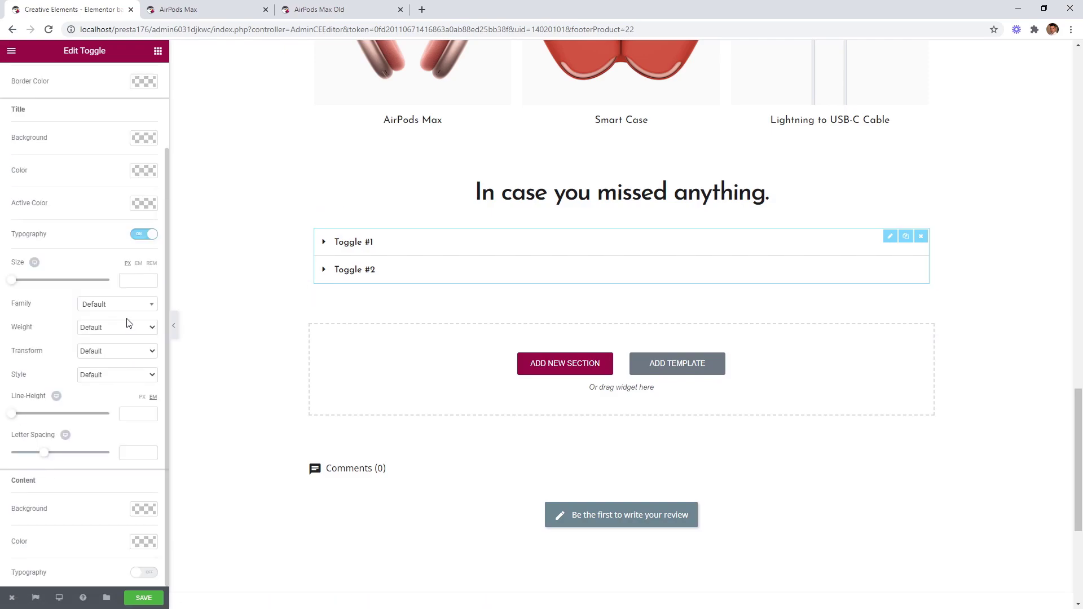
{"action": "left_click_drag", "start_coordinate": [12, 281], "coordinate": [21, 282]}
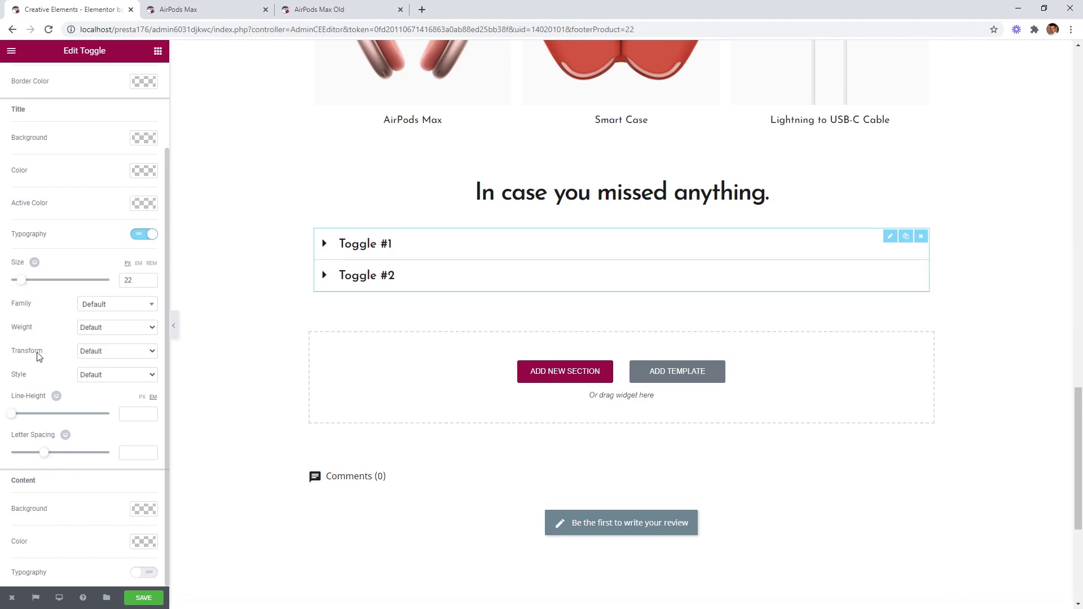
{"action": "left_click_drag", "start_coordinate": [15, 419], "coordinate": [36, 416]}
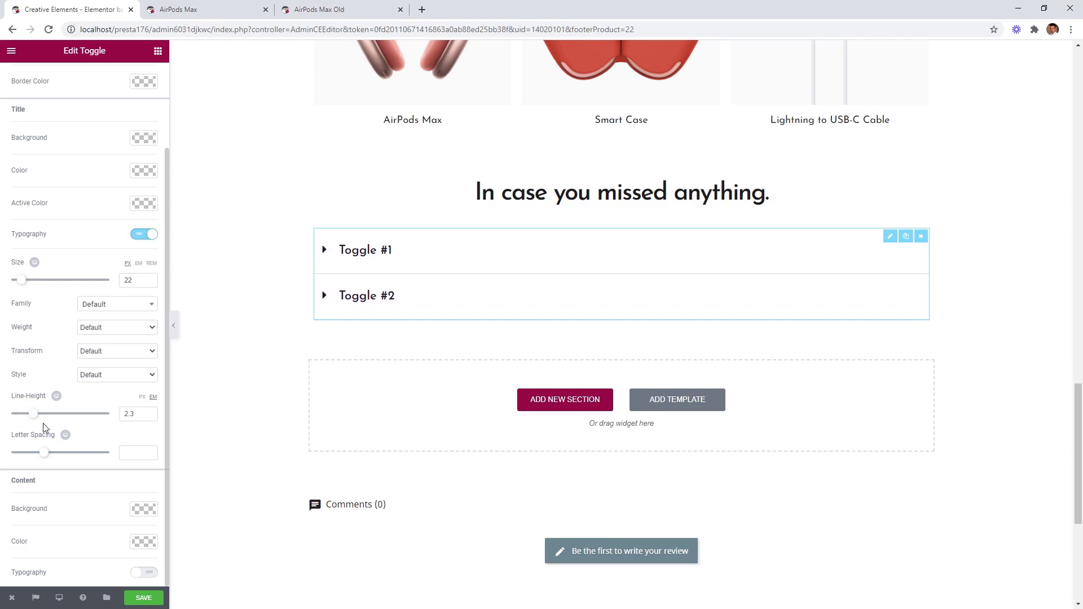
Set the first toggle item to 'How to charge your AirPods Max?' with its charging answer
{"action": "left_click", "coordinate": [324, 253]}
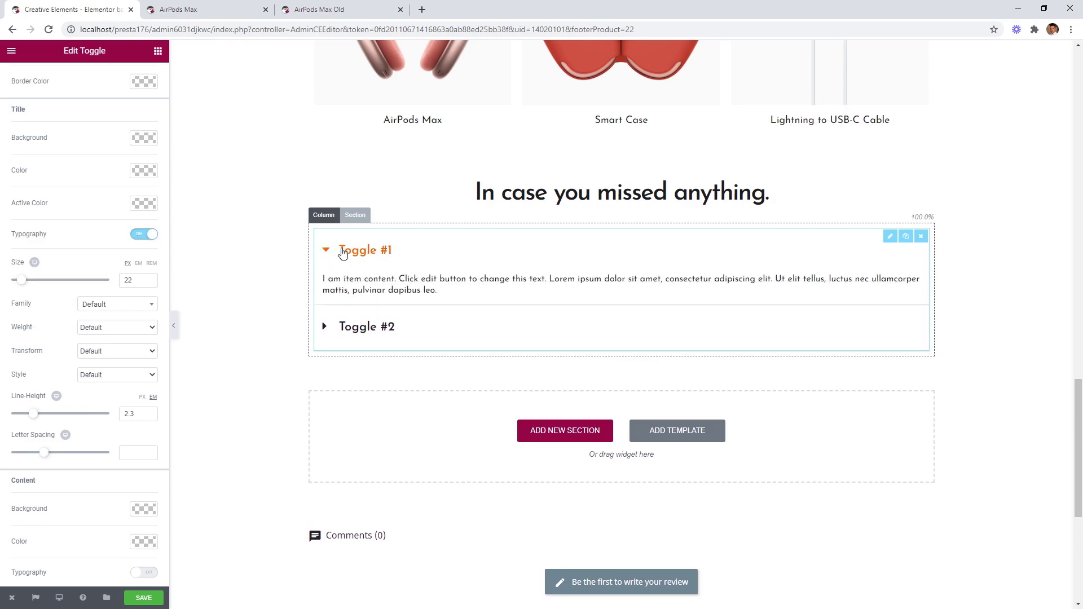
{"action": "scroll", "coordinate": [90, 230], "scroll_direction": "up", "scroll_amount": 2}
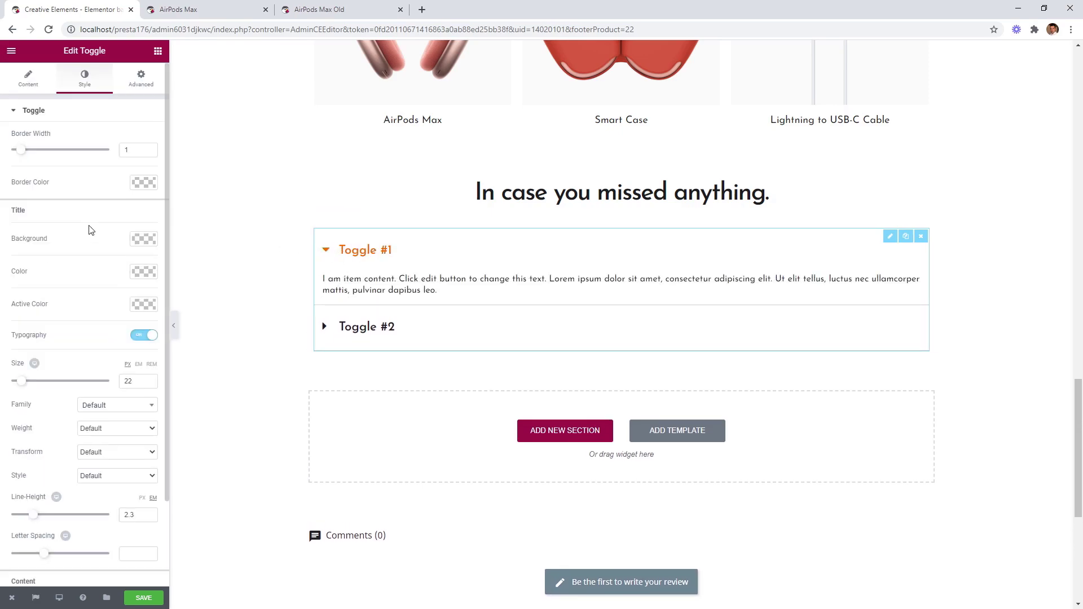
{"action": "left_click", "coordinate": [28, 79]}
{"action": "left_click", "coordinate": [46, 158]}
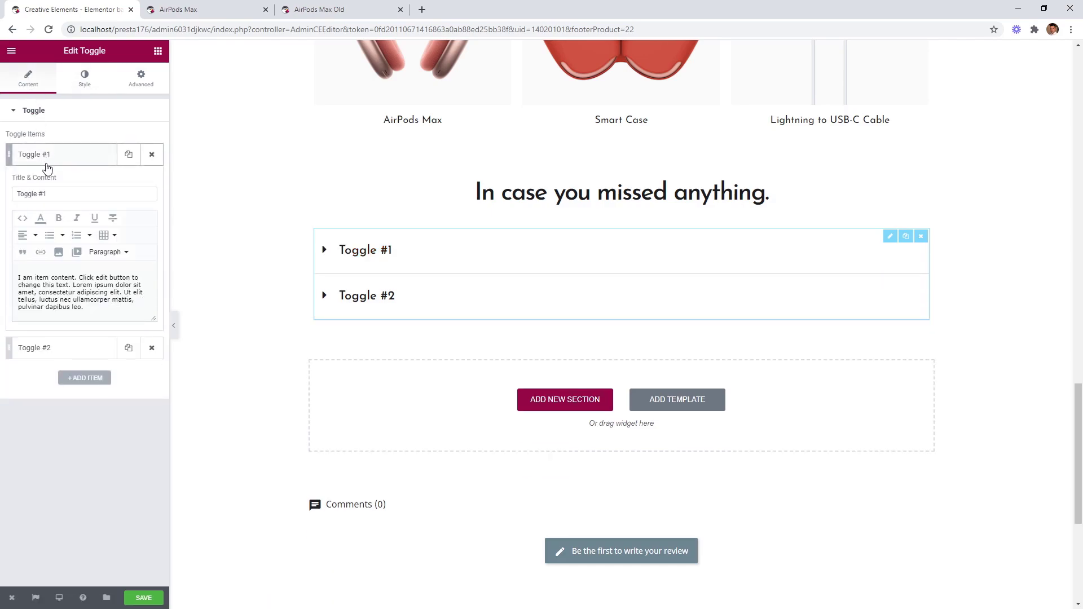
{"action": "left_click", "coordinate": [65, 192]}
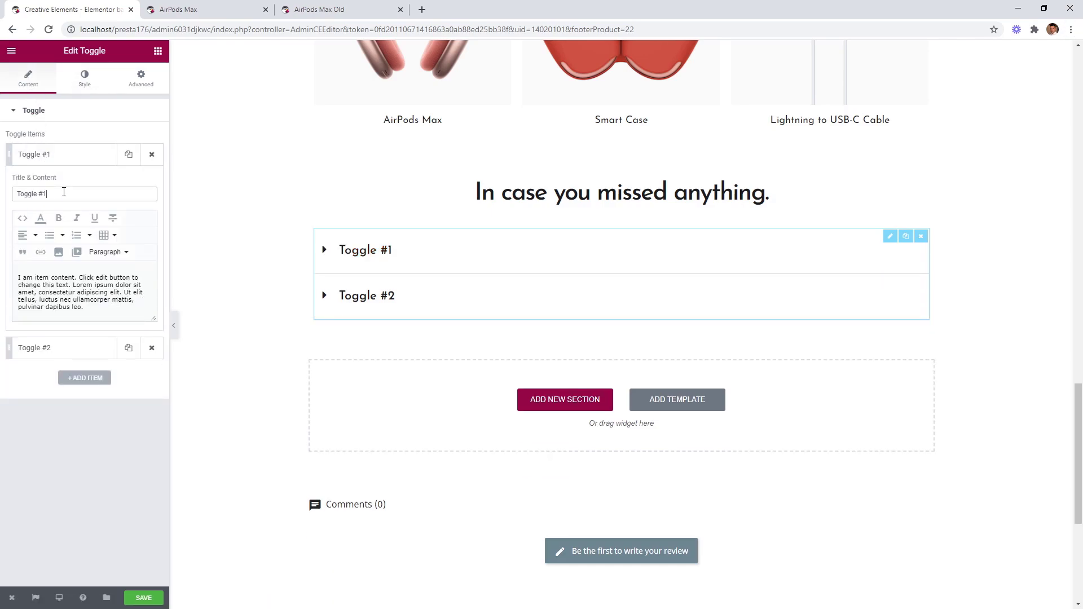
{"action": "key", "text": "ctrl+a"}
{"action": "type", "text": "How to charge your AirPods Max?"}
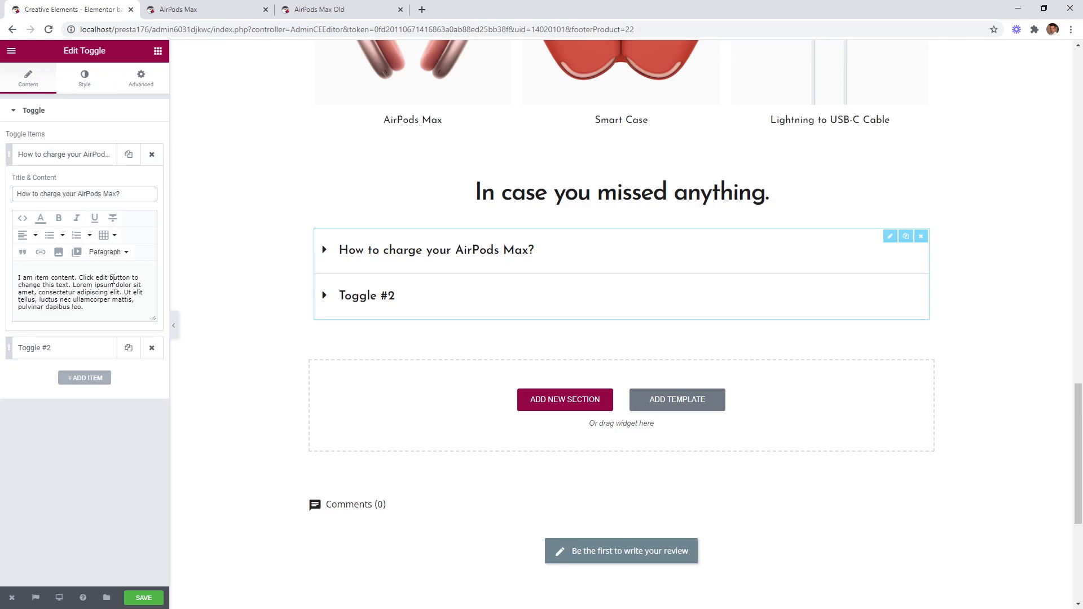
{"action": "left_click", "coordinate": [89, 308]}
{"action": "key", "text": "ctrl+a"}
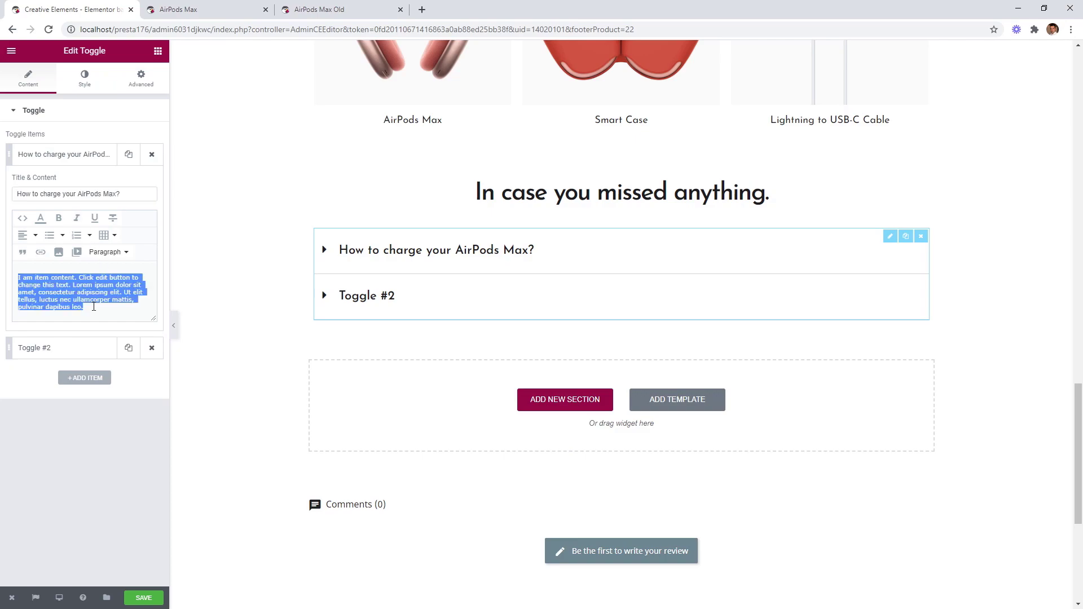
{"action": "type", "text": "To charge your AirPods Max, plug the Lightning cable that came with your AirPods Max into the bottom-right earphone. You can use a USB-C to Lightning Cable or a USB to Lightning Cable. Then plug the other end of the cable into a USB charger or port."}
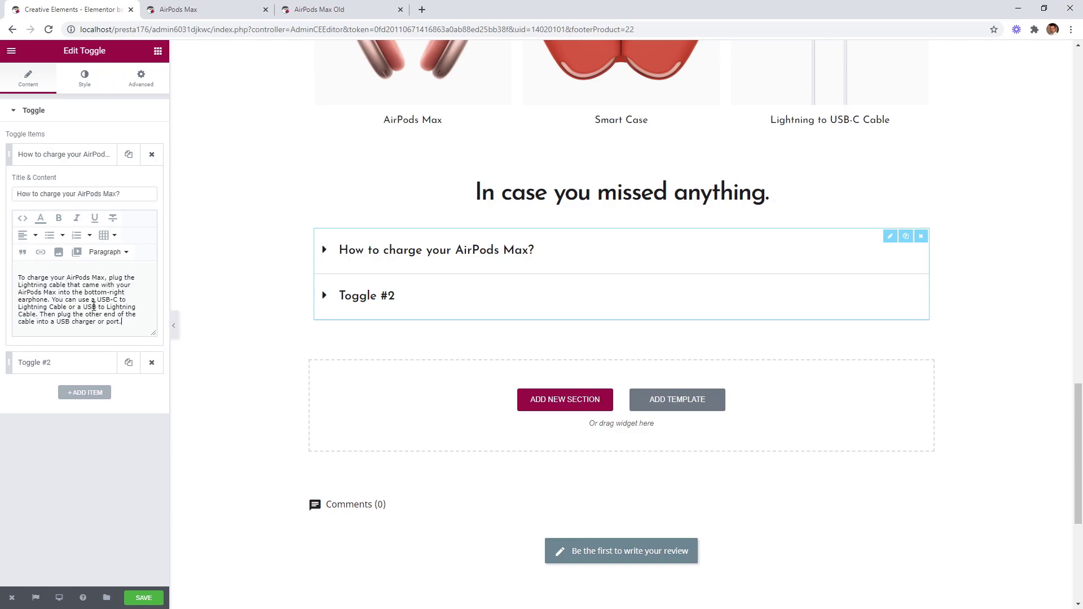
Set the second item to 'How to check the charge status?' with the status light answer
{"action": "left_click", "coordinate": [83, 362]}
{"action": "left_click", "coordinate": [54, 222]}
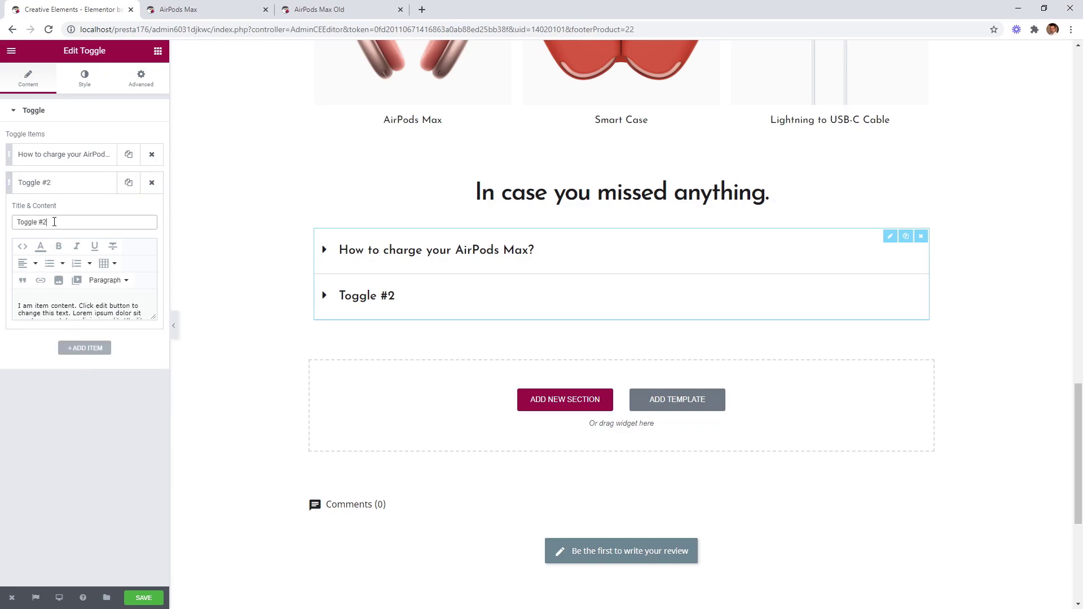
{"action": "type", "text": "How to check the charge status?"}
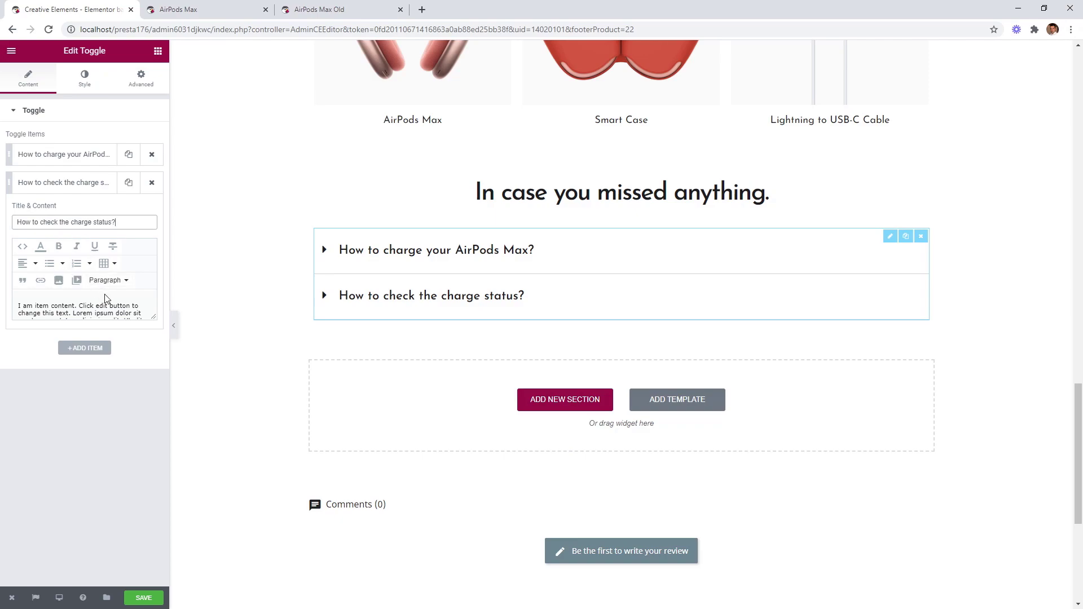
{"action": "left_click", "coordinate": [137, 300]}
{"action": "key", "text": "ctrl+a"}
{"action": "type", "text": "The status light on the right earphone shows the charge status of your AirPods Max. If you press the noise control button when your AirPods Max are connected to power, the status light will turn green if the charge has more than 95 percent remaining, or amber if the charge has less than or equal to 95 percent remaining."}
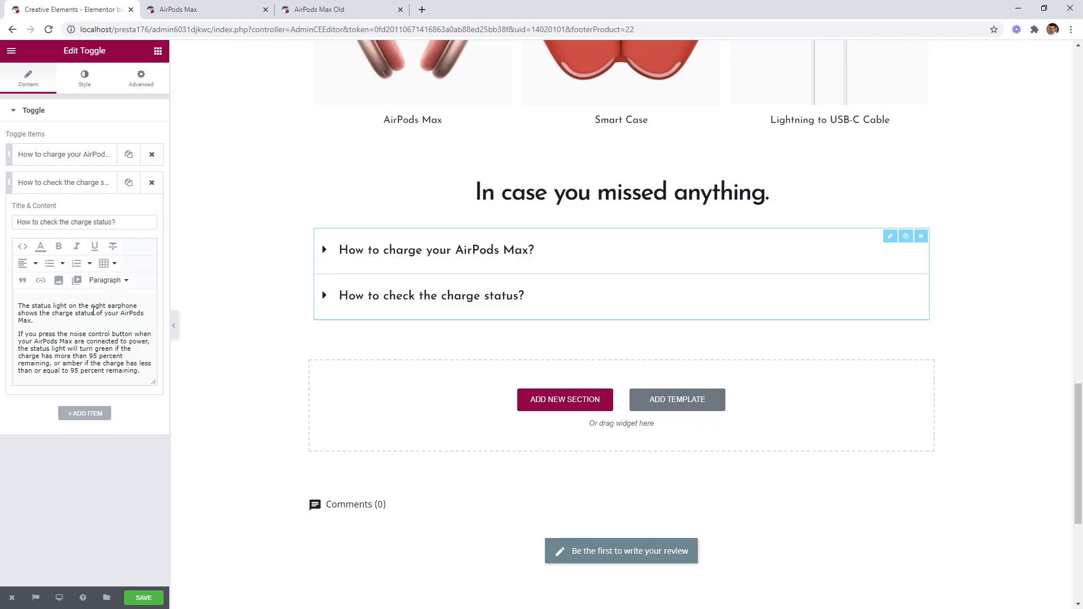
Add a third item 'How to reset your AirPods Max?' with reset instructions, and save the page
{"action": "left_click", "coordinate": [82, 412]}
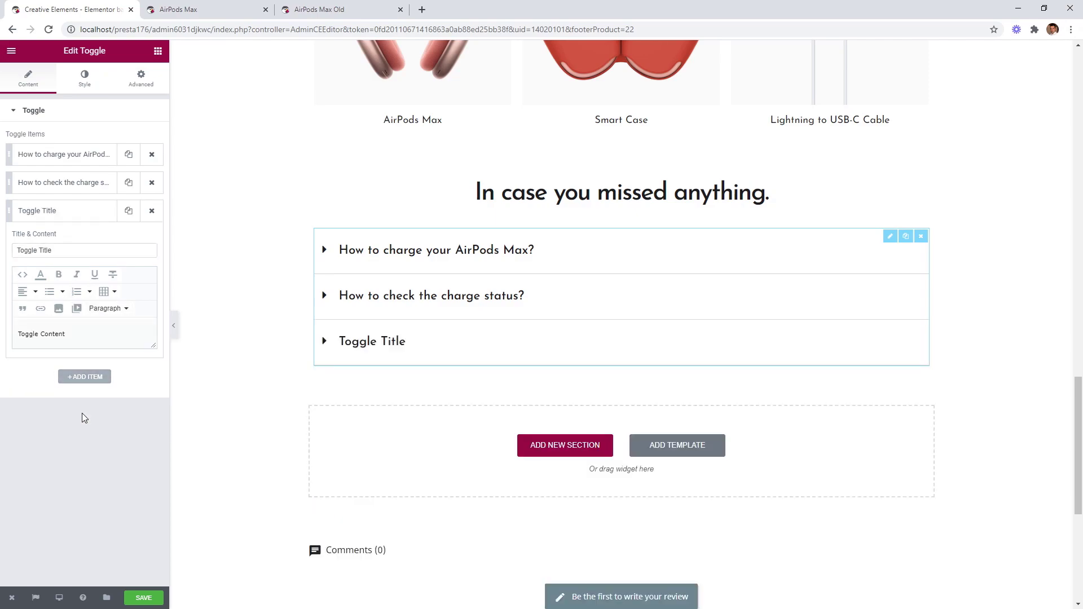
{"action": "triple_click", "coordinate": [56, 250]}
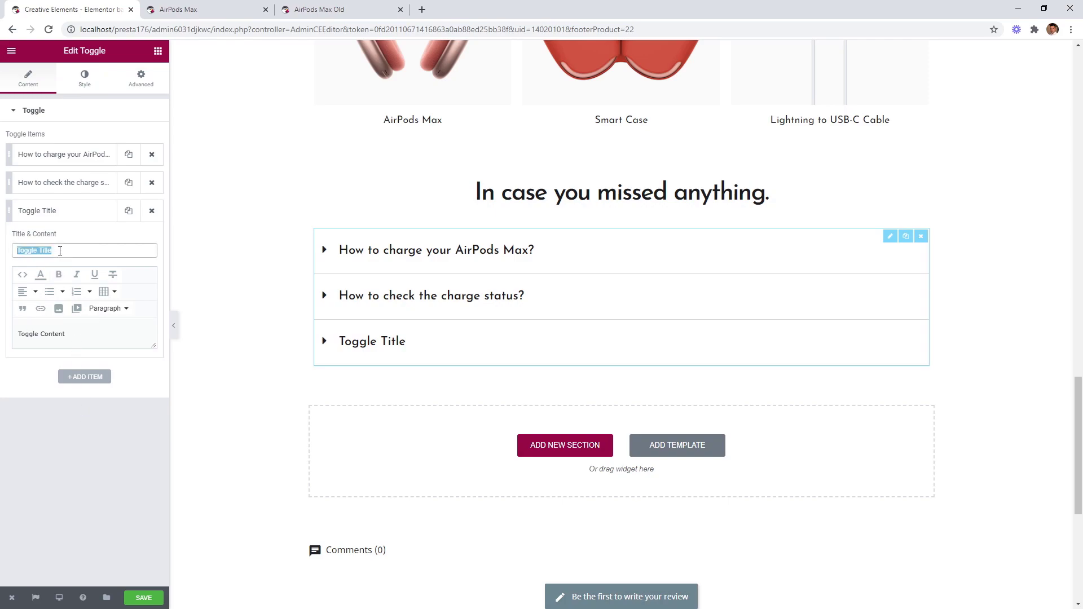
{"action": "type", "text": "How to reset your AirPods Max?"}
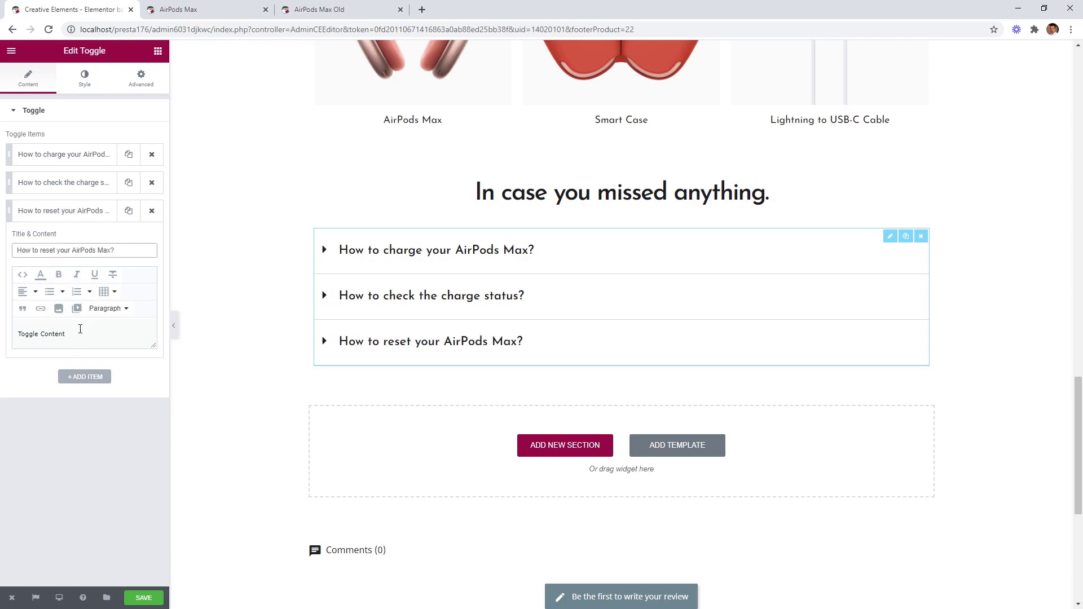
{"action": "triple_click", "coordinate": [79, 328]}
{"action": "type", "text": "Before you reset your AirPods Max, be sure to charge them for a few minutes. If you're experiencing issues with your AirPods Max, you can reboot them. Press and hold the noise control button and the Digital Crown until the LED flashes amber."}
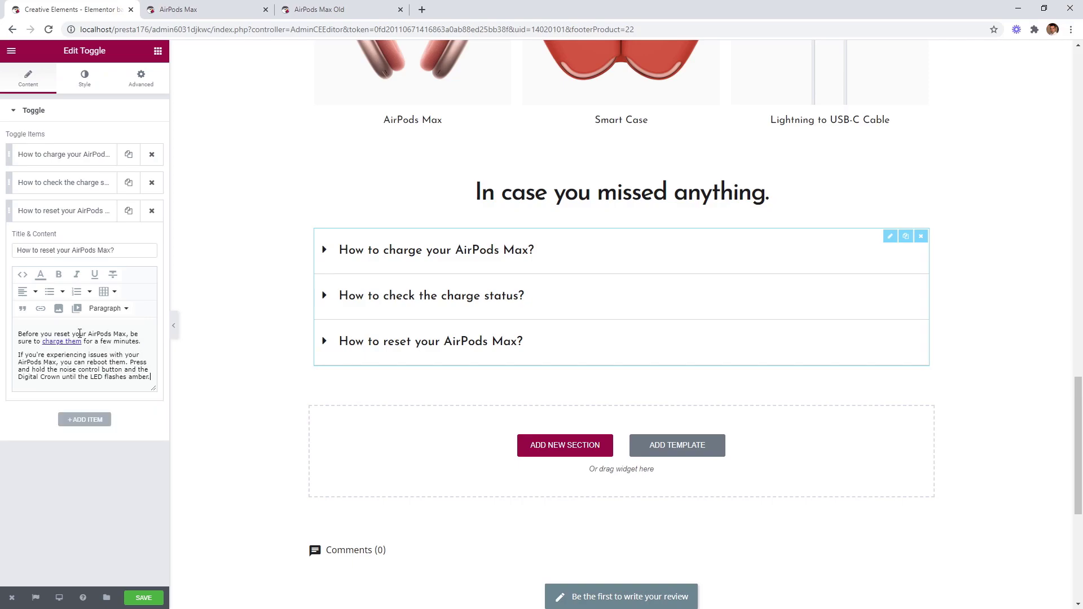
{"action": "left_click", "coordinate": [144, 597]}
{"action": "mouse_move", "coordinate": [11, 597]}
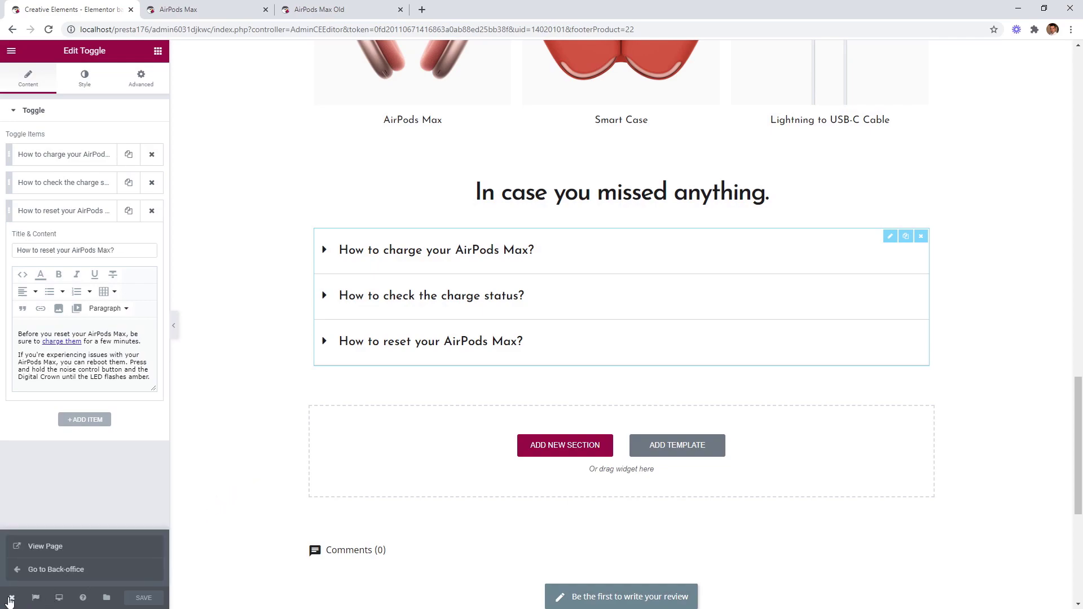
{"action": "left_click", "coordinate": [41, 547]}
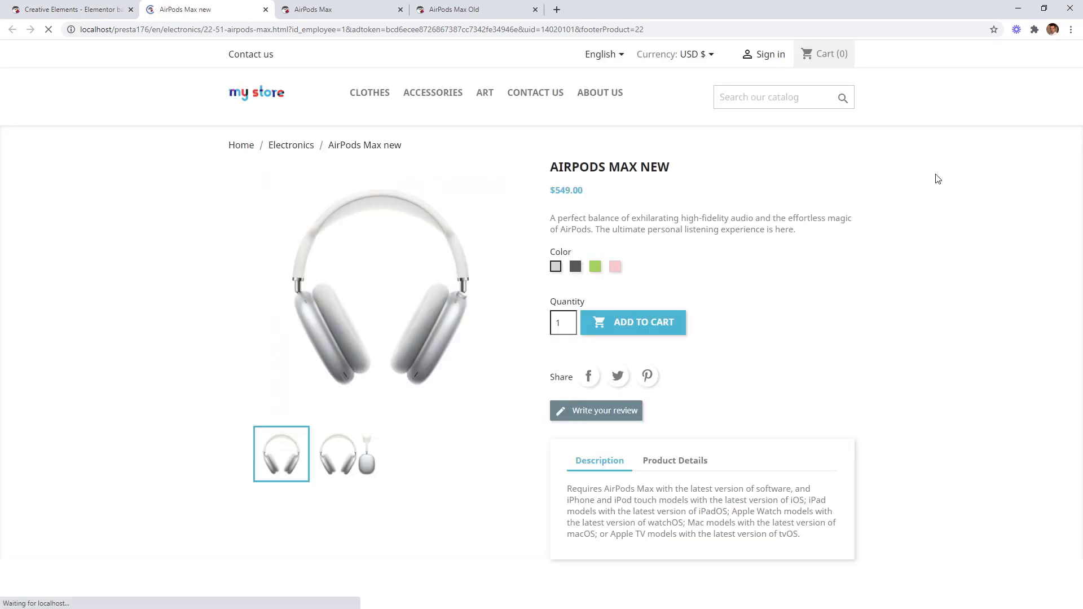
{"action": "scroll", "coordinate": [935, 176], "scroll_direction": "down", "scroll_amount": 5}
{"action": "scroll", "coordinate": [926, 225], "scroll_direction": "down", "scroll_amount": 4}
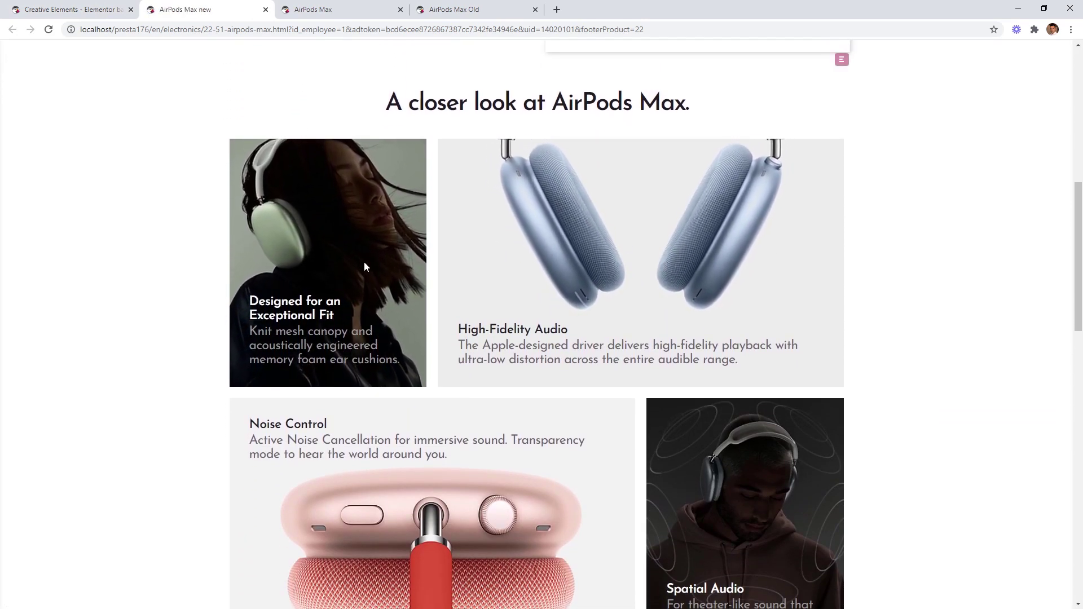
{"action": "scroll", "coordinate": [356, 270], "scroll_direction": "down", "scroll_amount": 4}
{"action": "scroll", "coordinate": [940, 298], "scroll_direction": "down", "scroll_amount": 5}
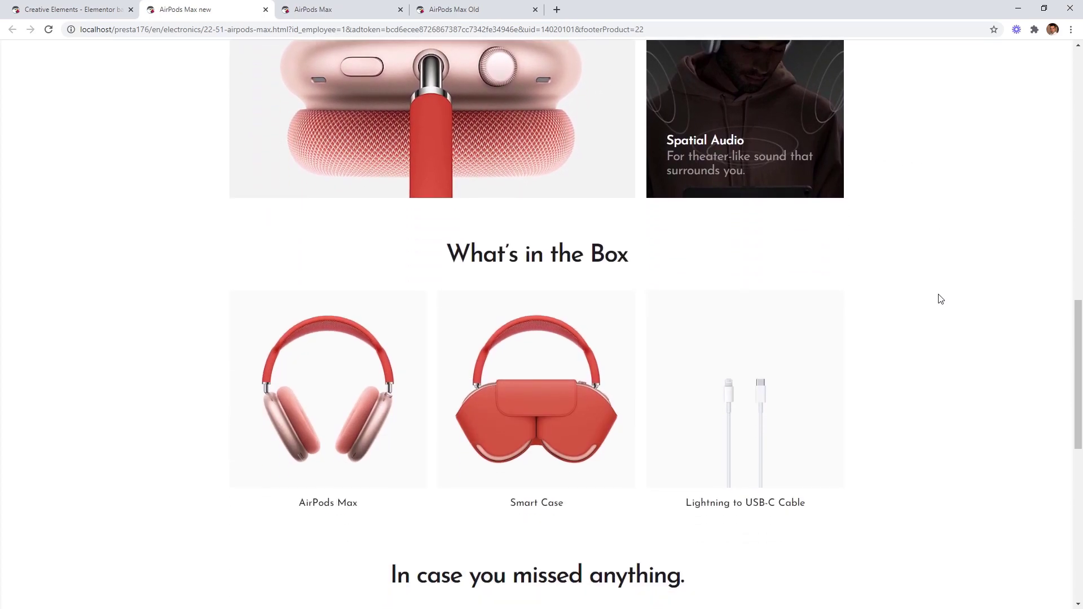
{"action": "scroll", "coordinate": [940, 299], "scroll_direction": "down", "scroll_amount": 6}
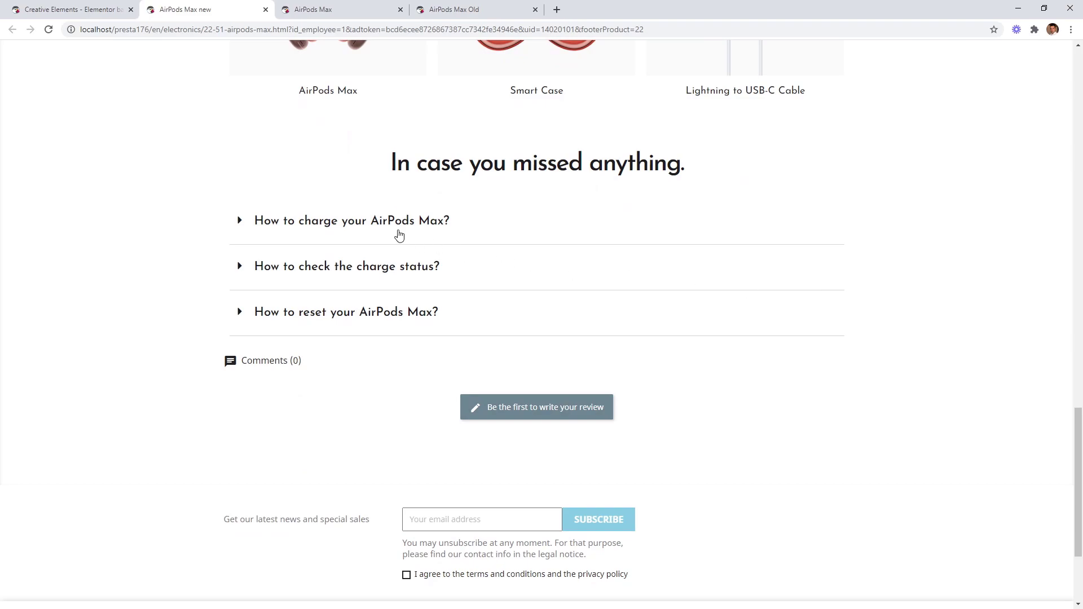
{"action": "left_click", "coordinate": [398, 231]}
{"action": "left_click", "coordinate": [391, 305]}
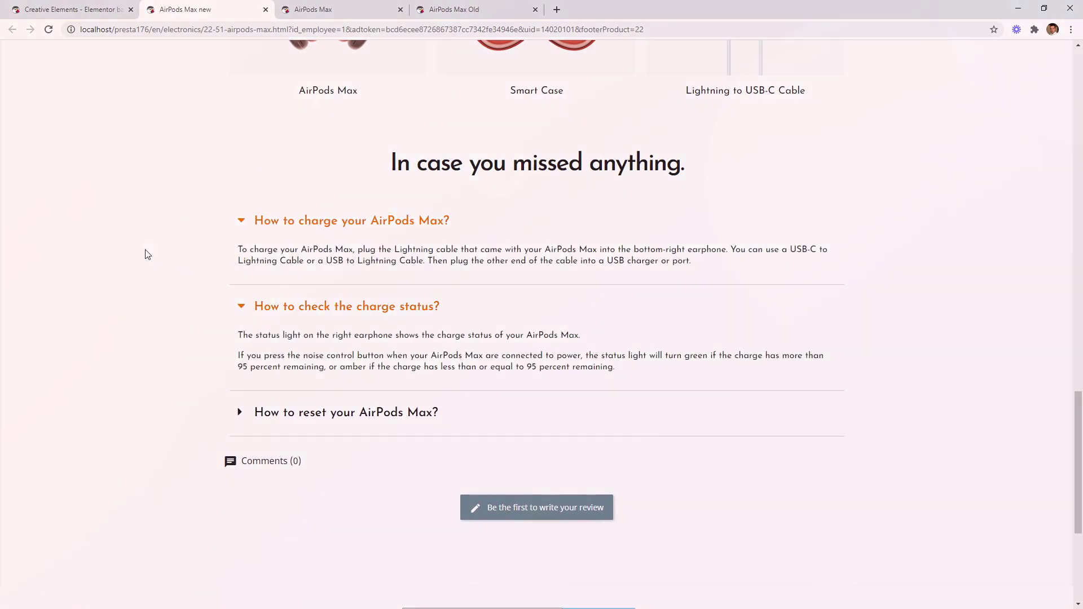